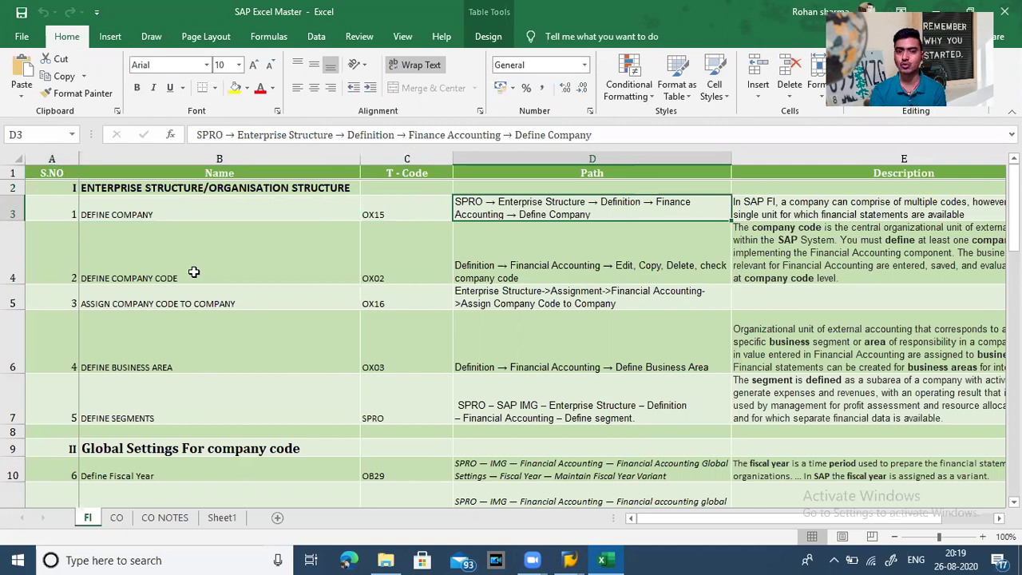
Step: Switch to SAP Easy Access, run transaction spro and display the SAP Reference IMG
key(alt+Tab)
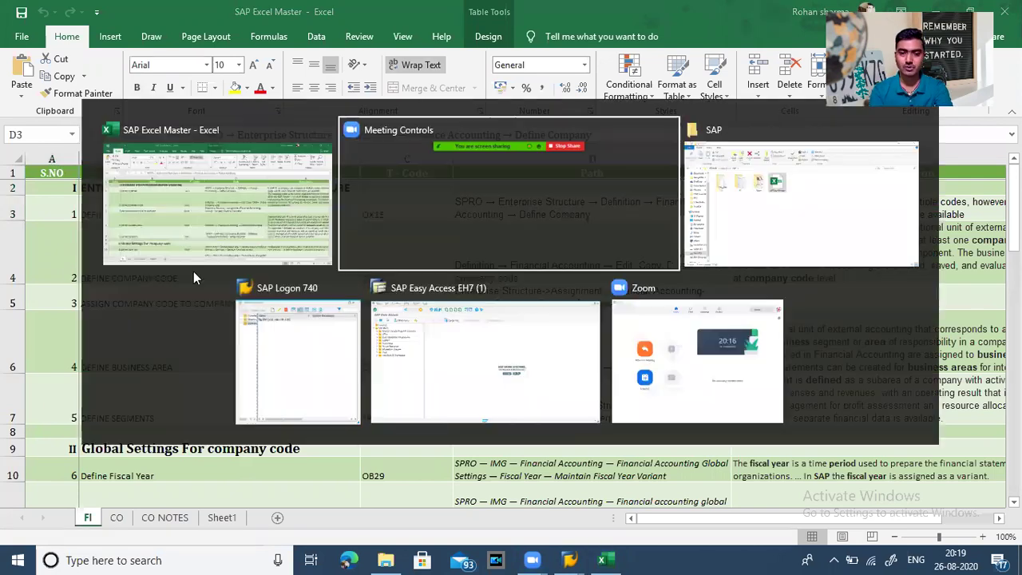
key(alt+Tab)
key(alt+Tab)
key(alt+Tab)
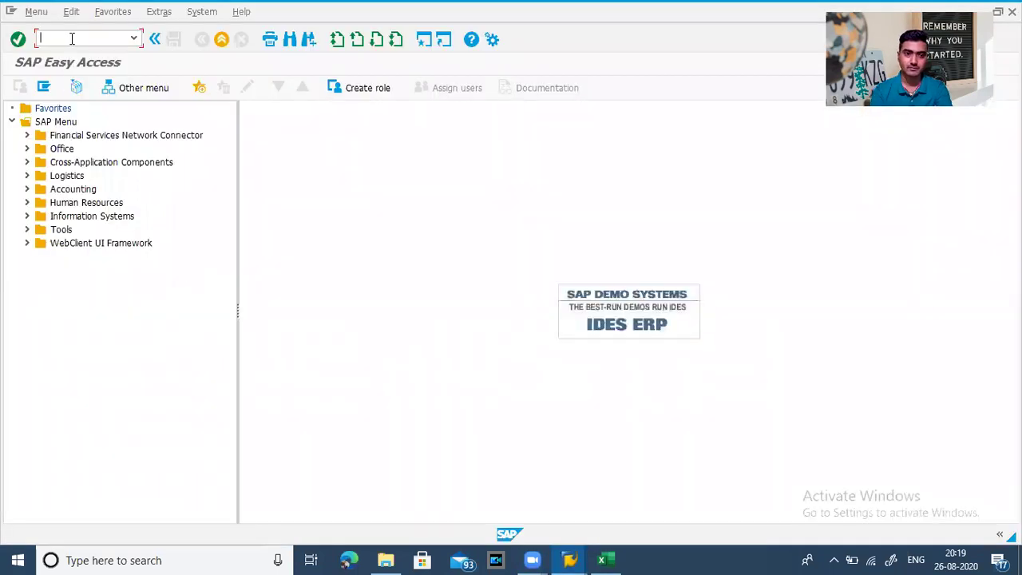
text(spro)
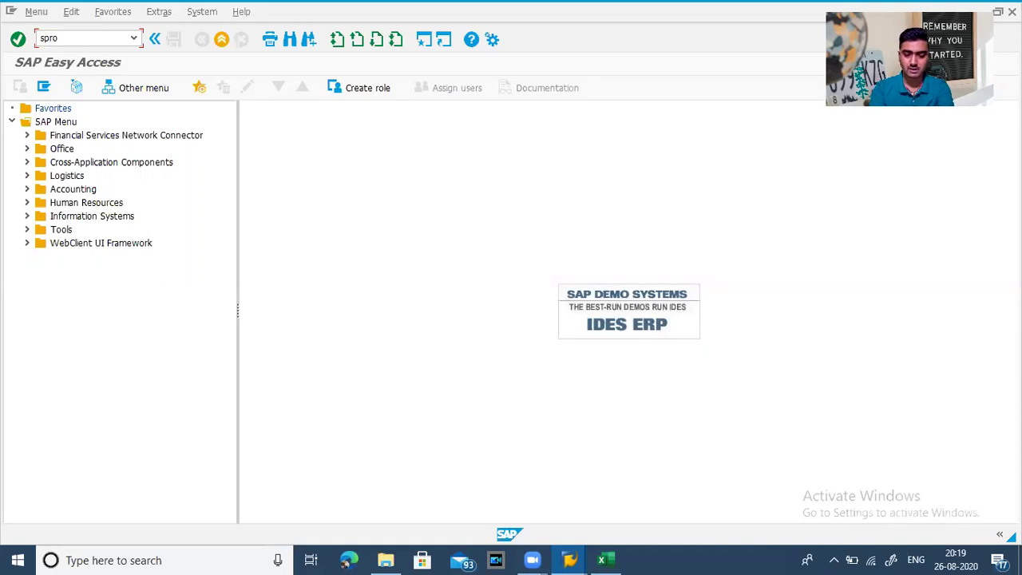
key(Return)
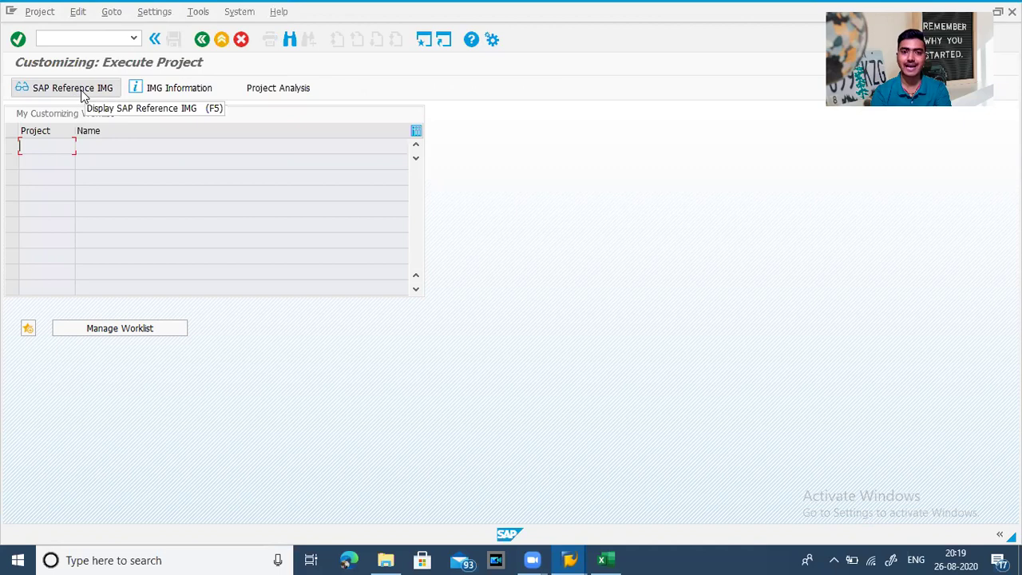
click(73, 88)
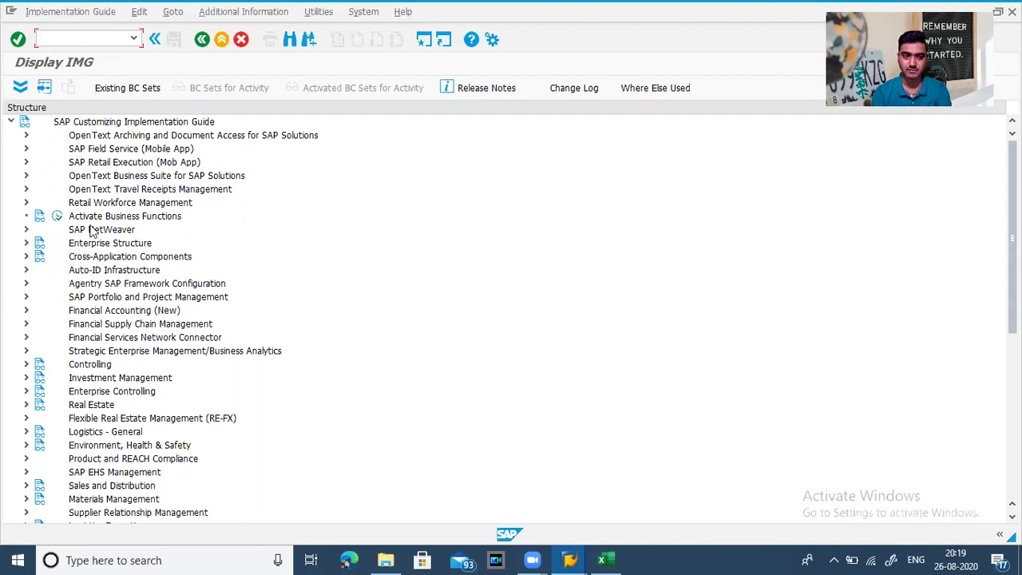
Step: Expand the IMG structure through Enterprise Structure, Definition and Financial Accounting
click(25, 243)
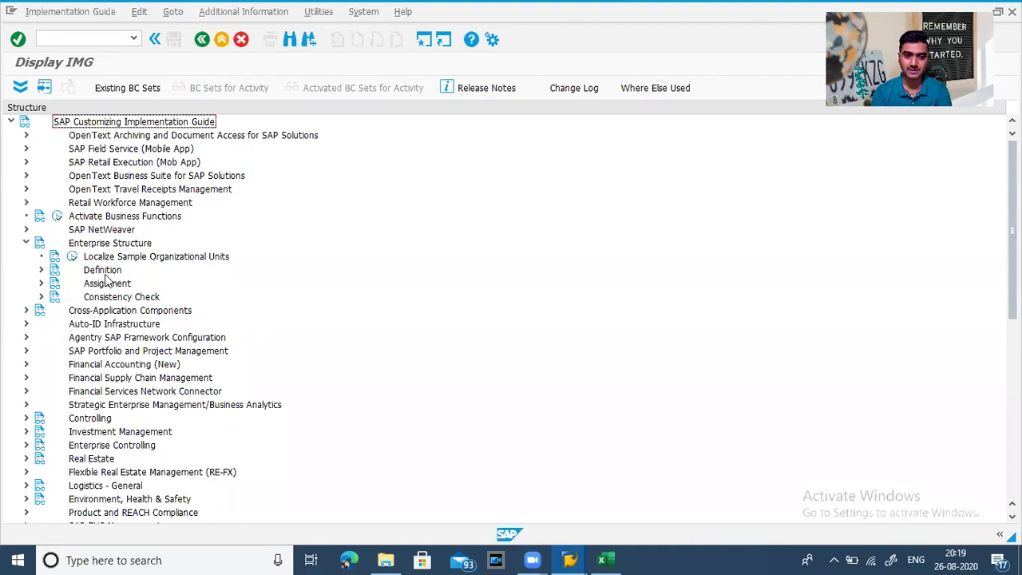
click(42, 270)
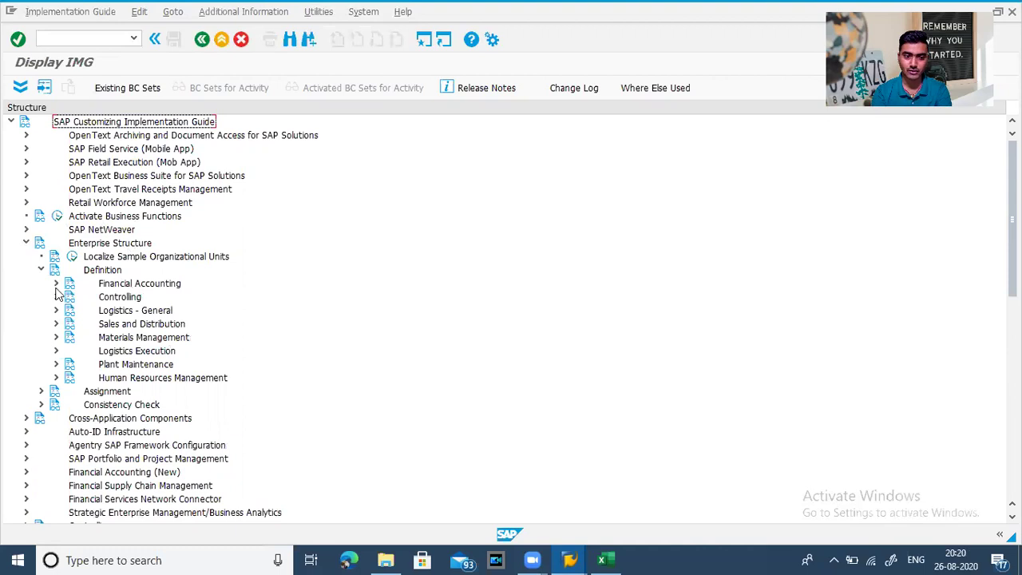
click(57, 284)
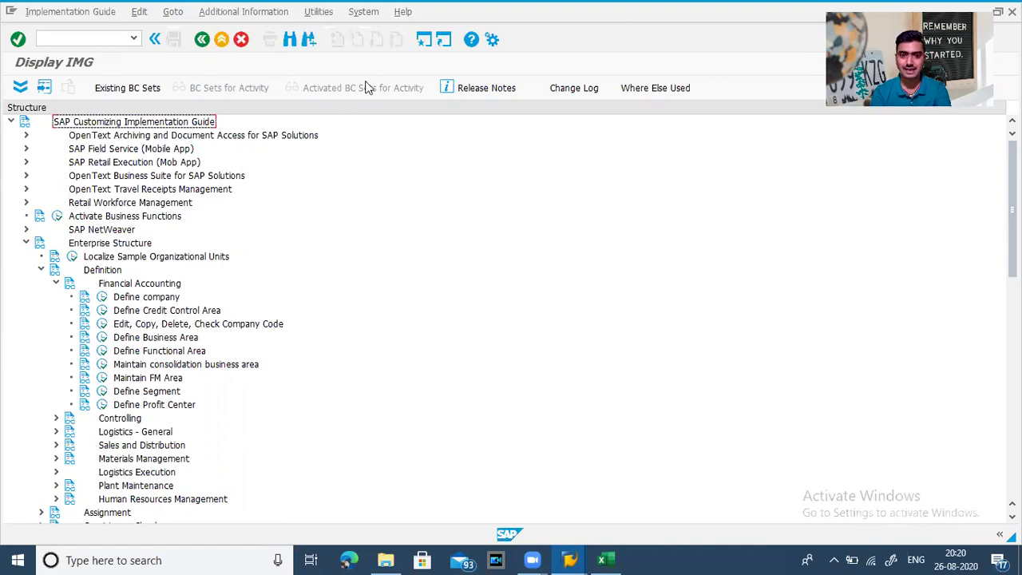
Step: Open a new SAP session, look up the Define Company T-Code in the Excel sheet and run ox15 in that session
click(420, 41)
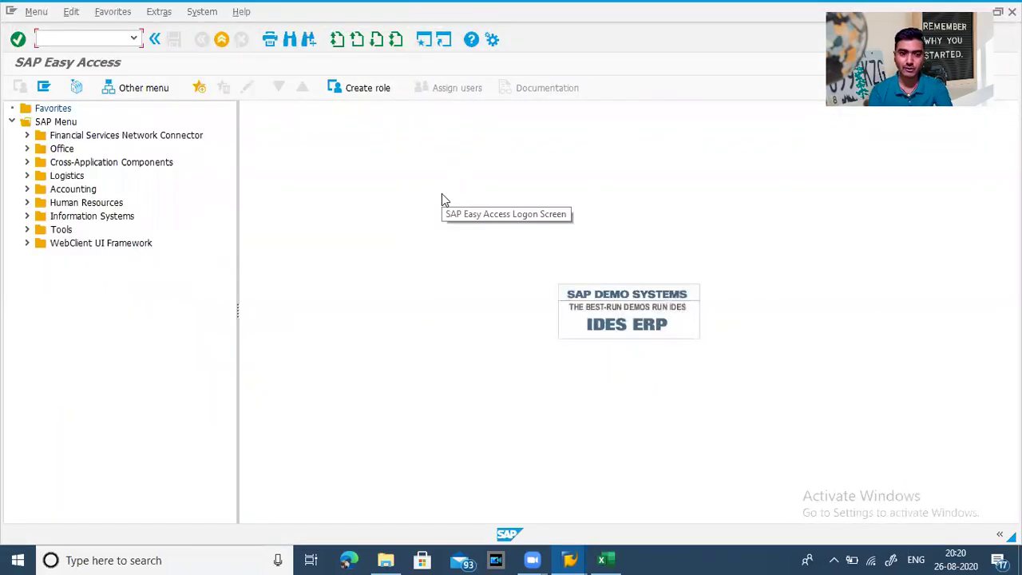
key(alt+Tab)
key(alt+Tab)
click(441, 196)
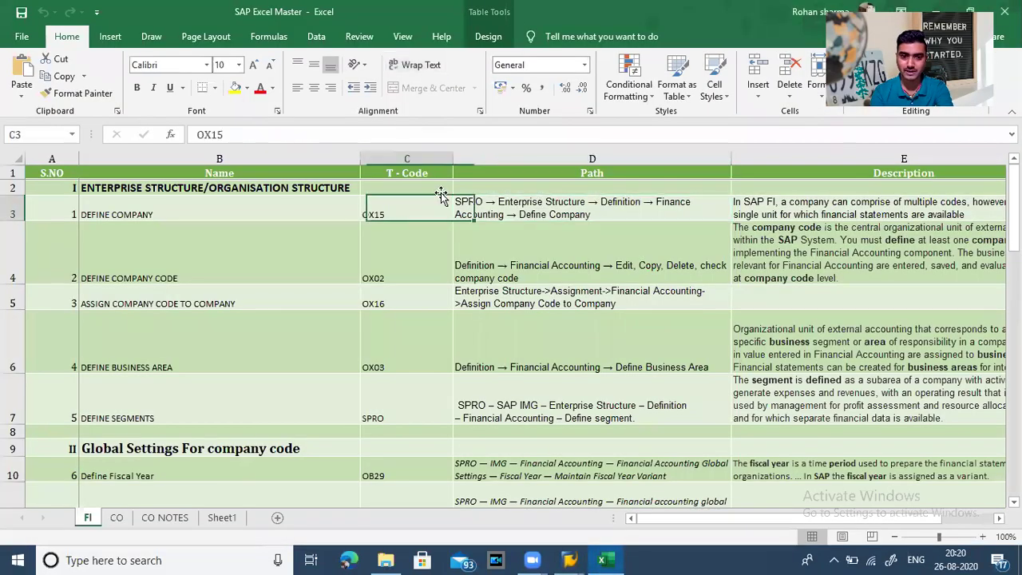
key(alt+Tab)
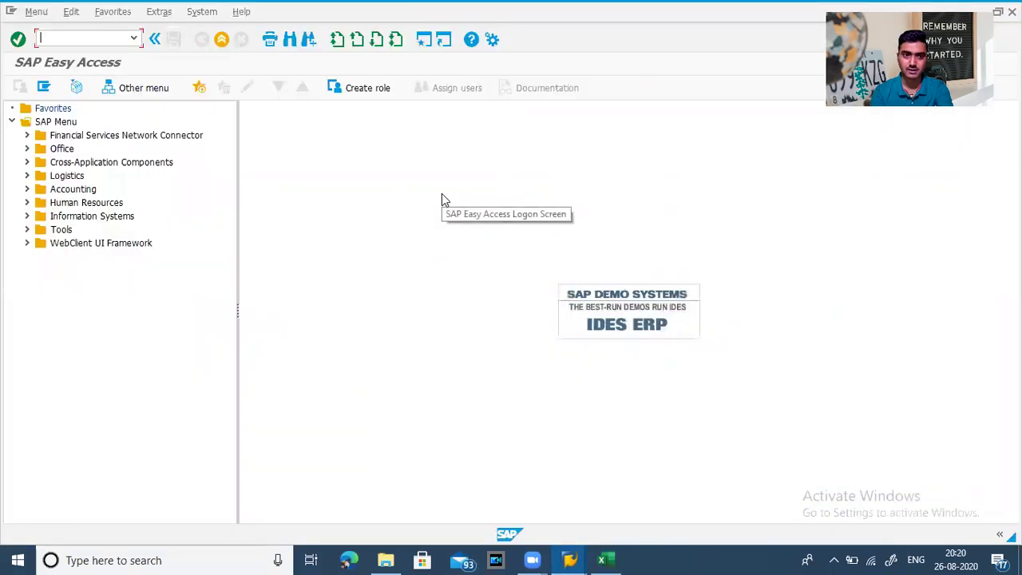
text(ox15)
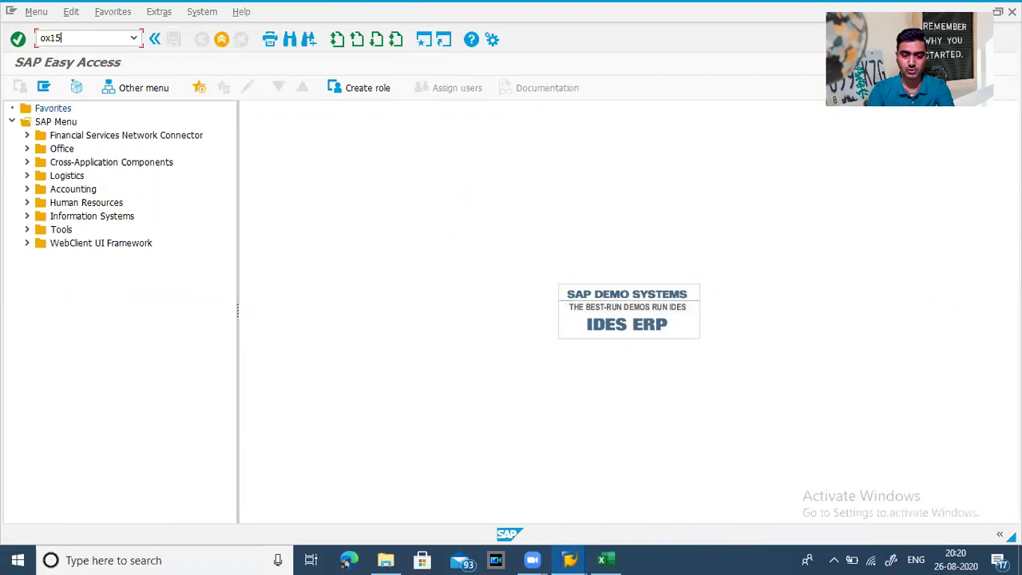
key(Return)
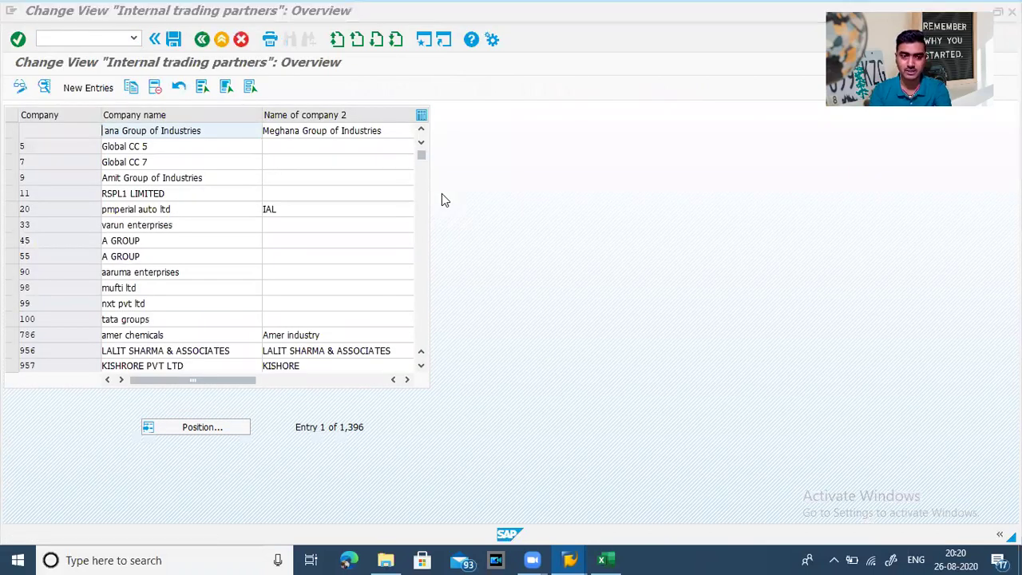
Step: Return to the IMG session, execute Define company and accept displaying the locked data
key(alt+Tab)
key(alt+Tab)
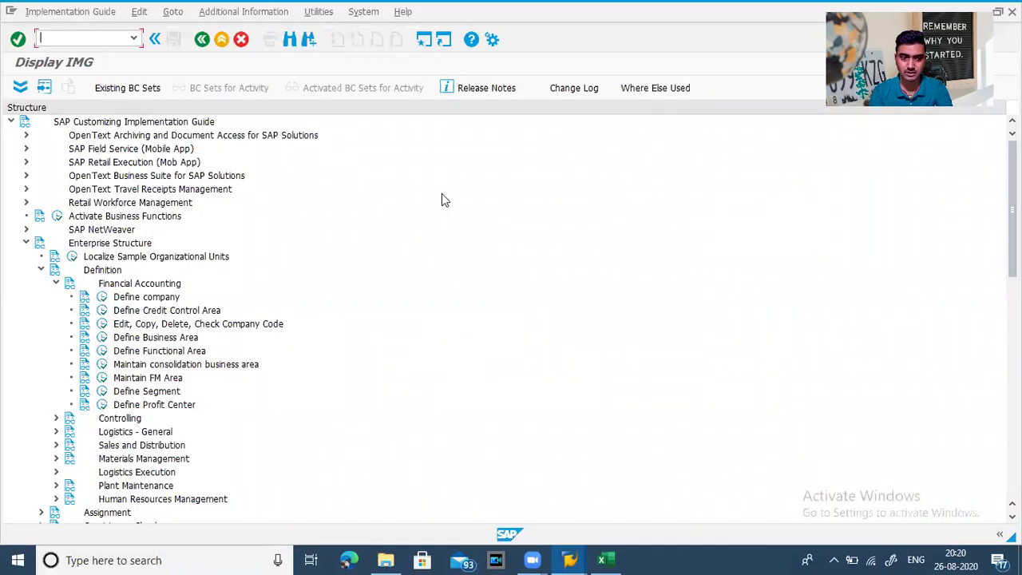
click(102, 300)
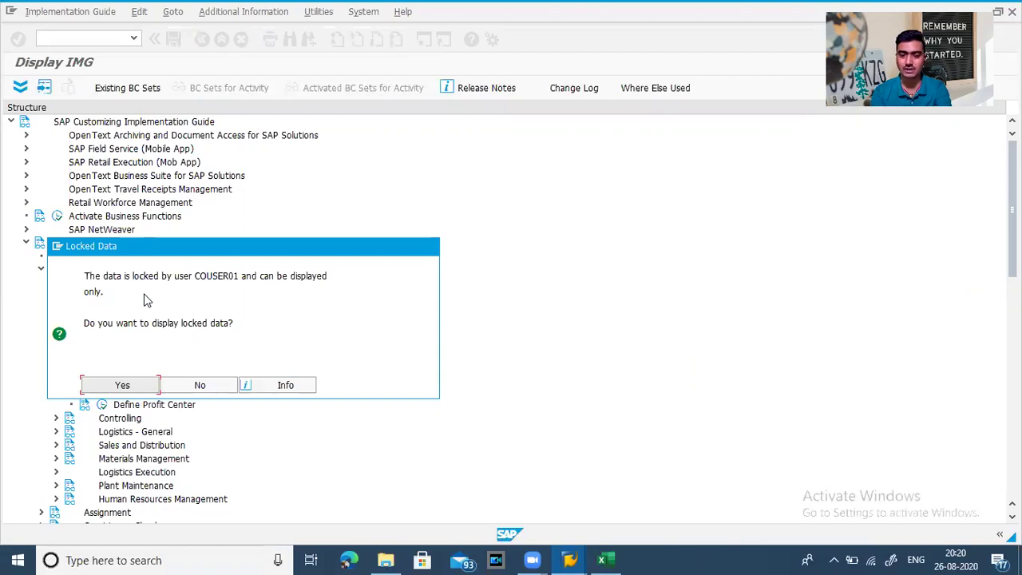
click(149, 384)
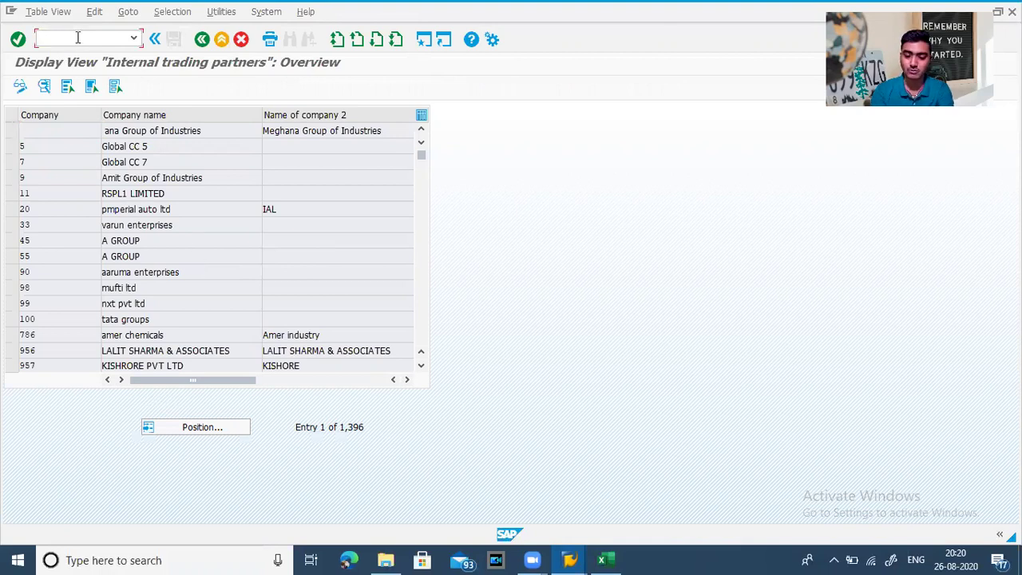
Step: Leave the trading partners view by starting the lock entry transaction with /nsm12
text(/)
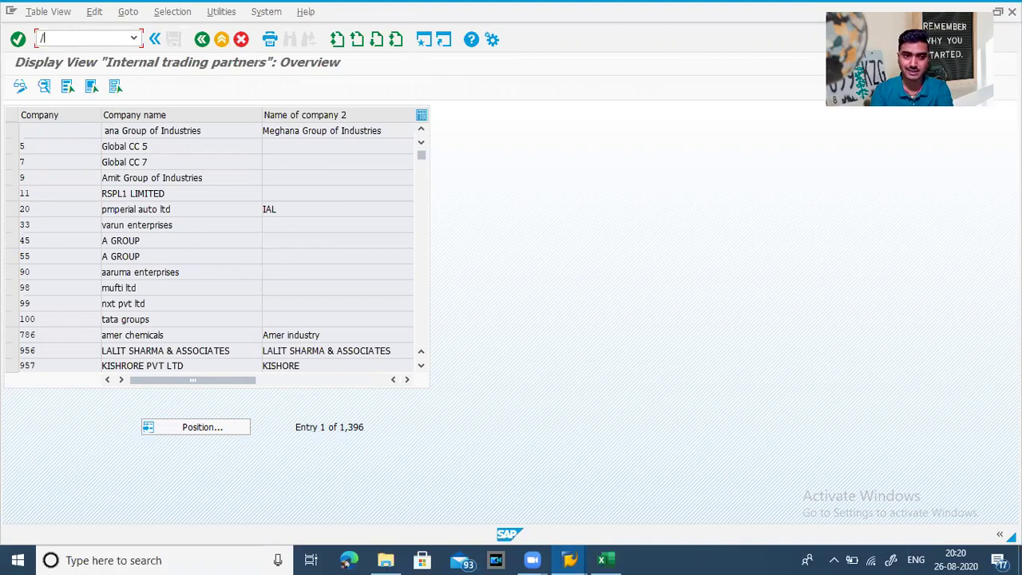
text(n)
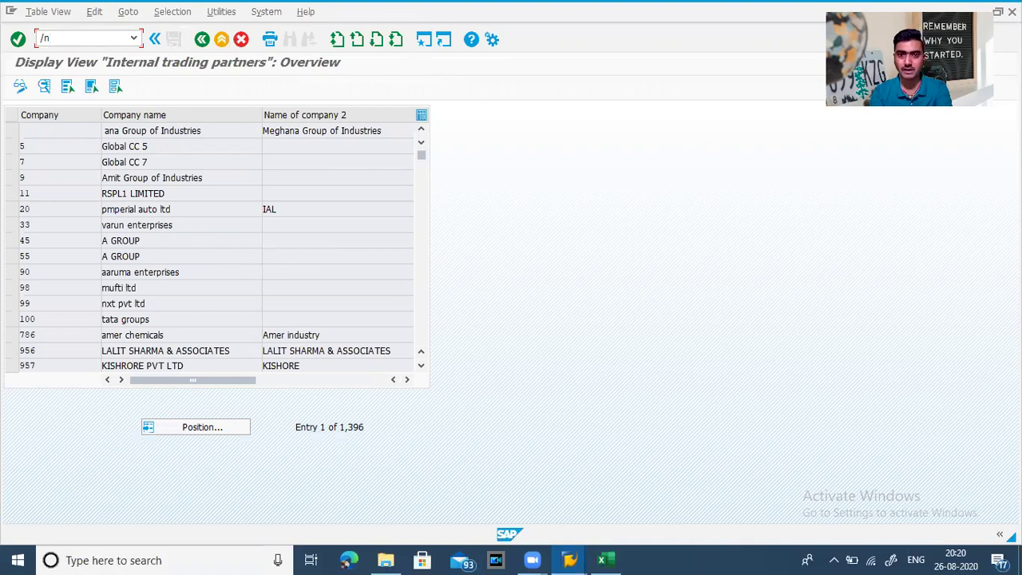
text(sm12)
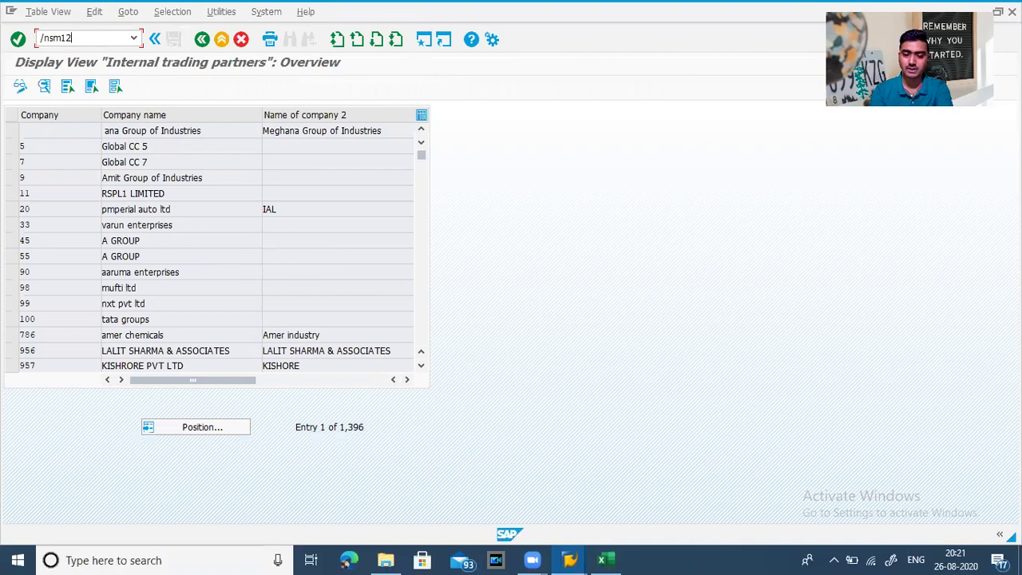
key(Return)
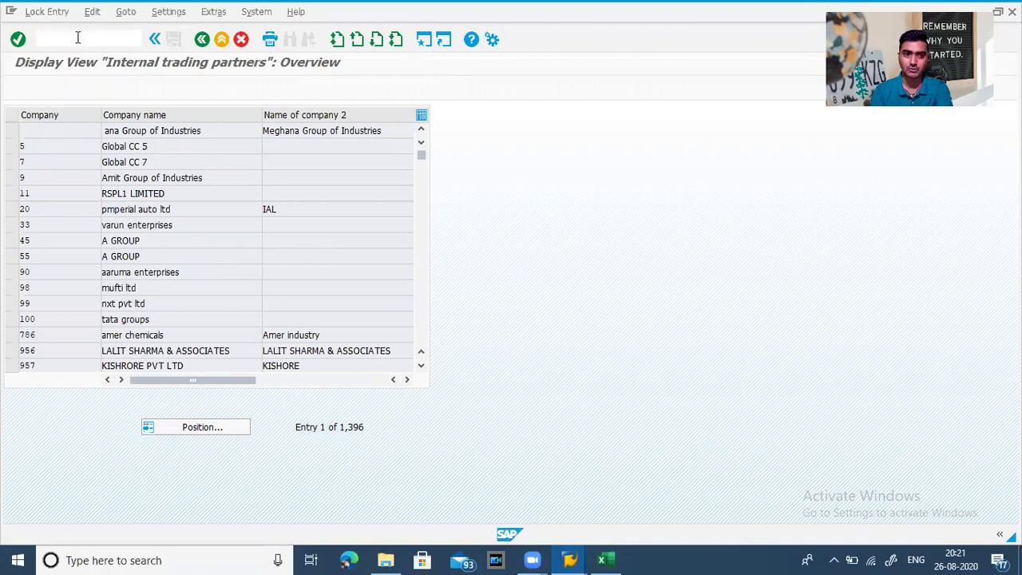
Step: Clear the Client and User name selection fields and list all lock entries
key(Tab)
key(Tab)
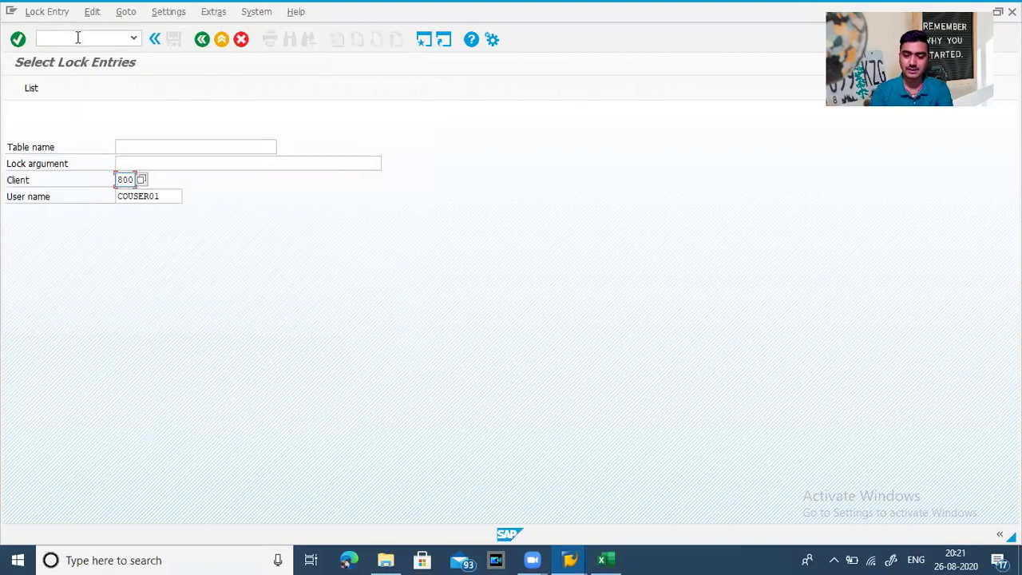
key(BackSpace)
key(Tab)
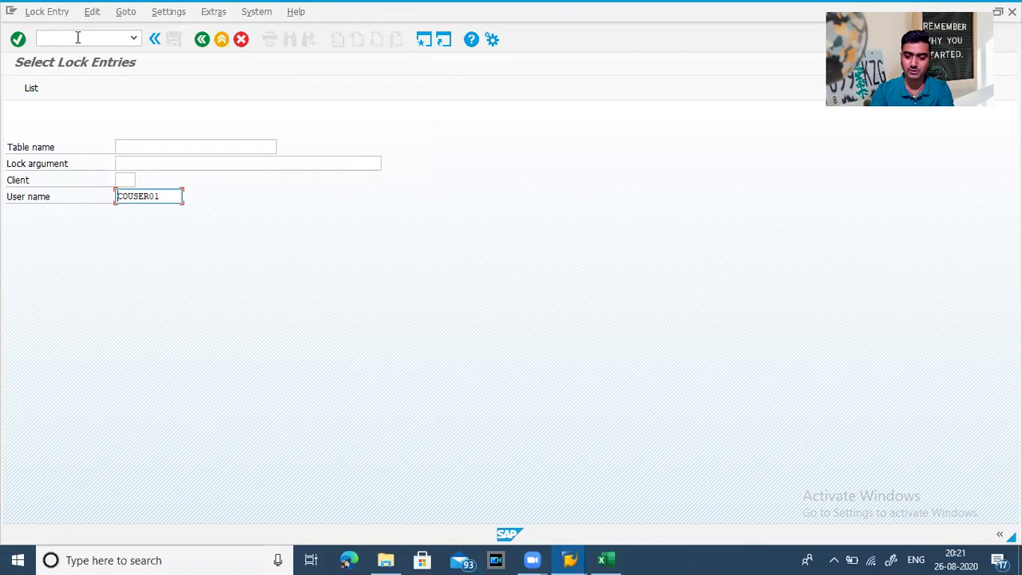
key(BackSpace)
key(BackSpace)
key(BackSpace)
key(BackSpace)
key(BackSpace)
key(BackSpace)
key(BackSpace)
key(BackSpace)
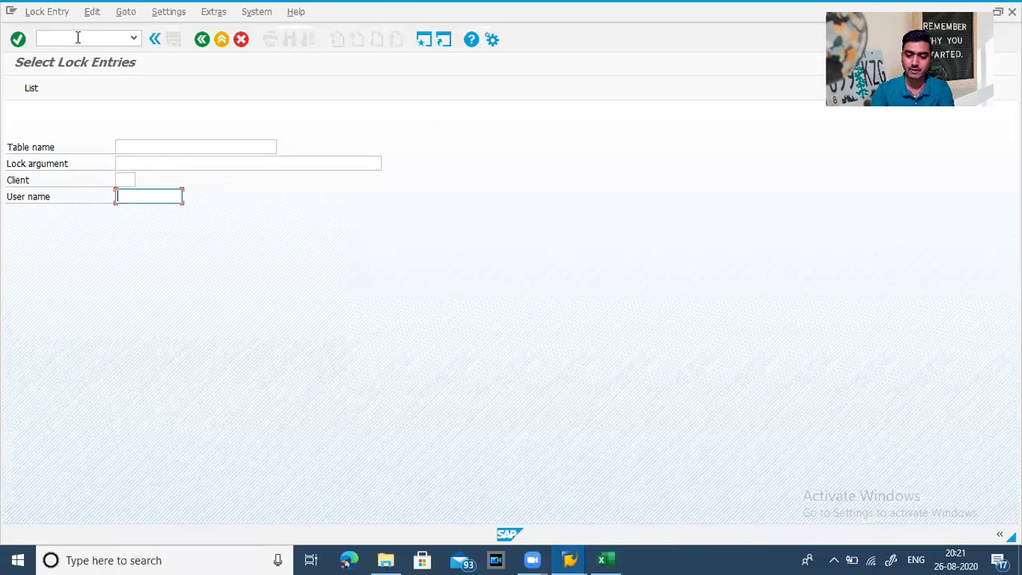
key(Return)
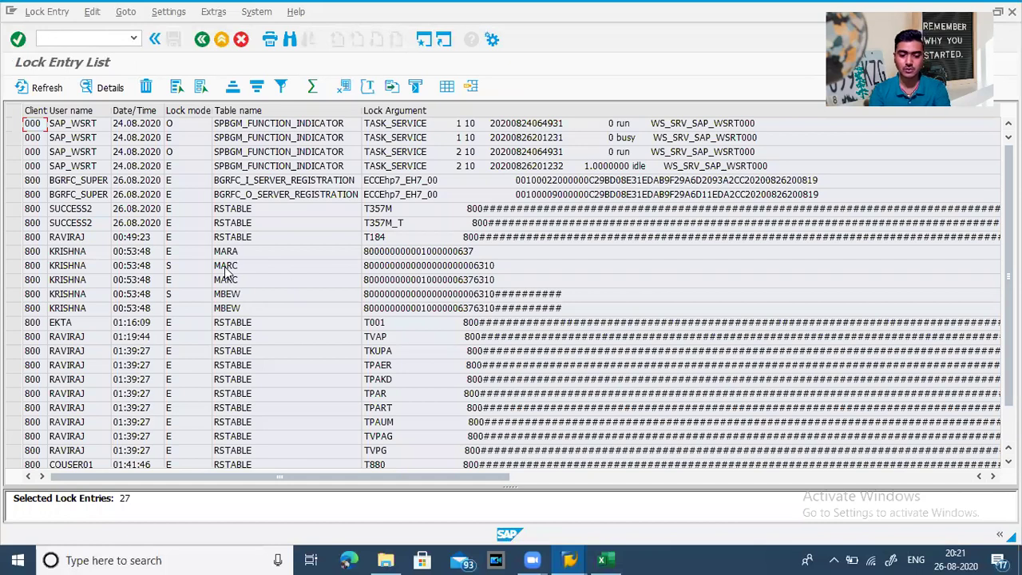
Step: Delete all listed lock entries and close the Performance Assistant
key(ctrl+a)
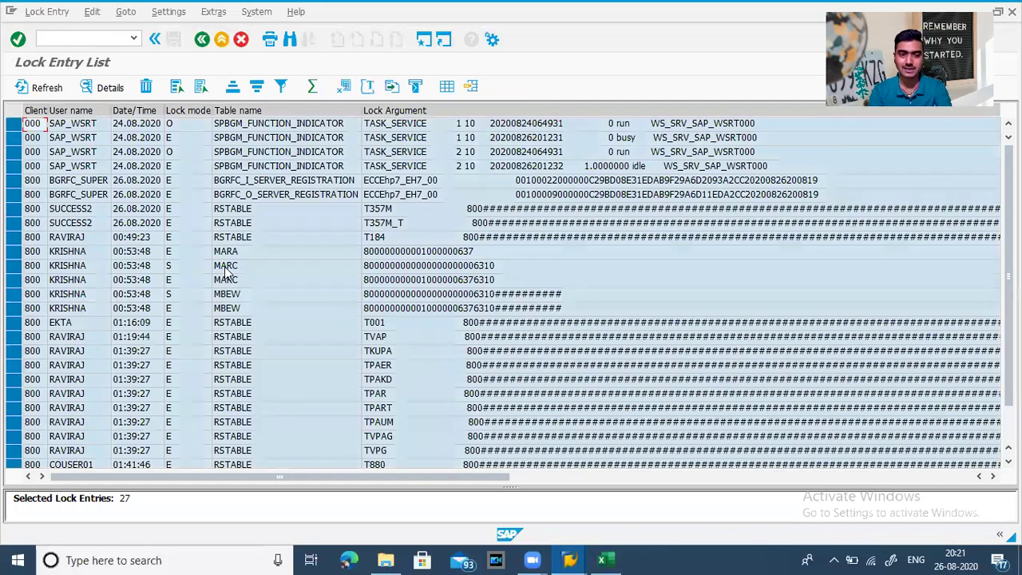
click(147, 87)
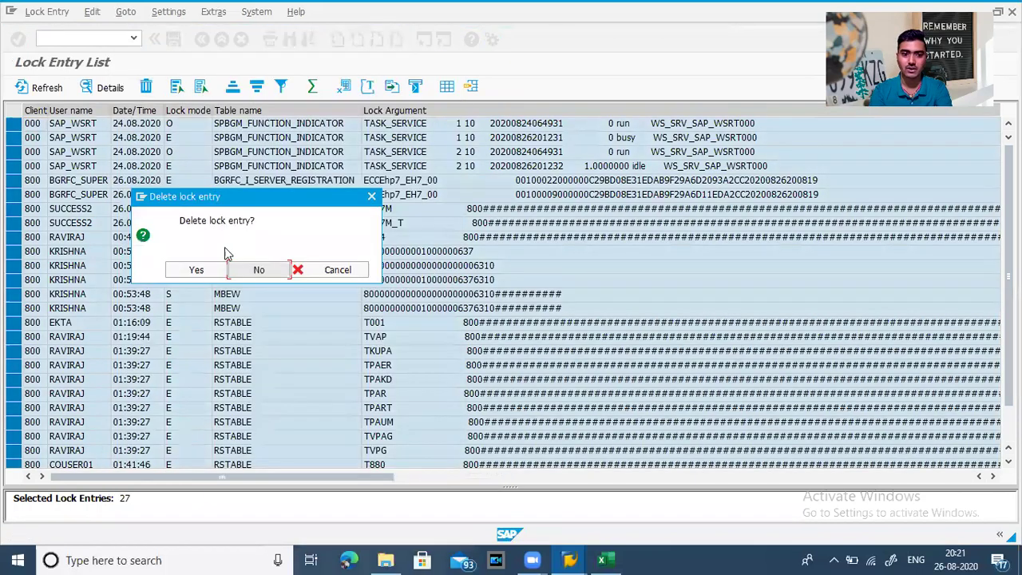
click(198, 270)
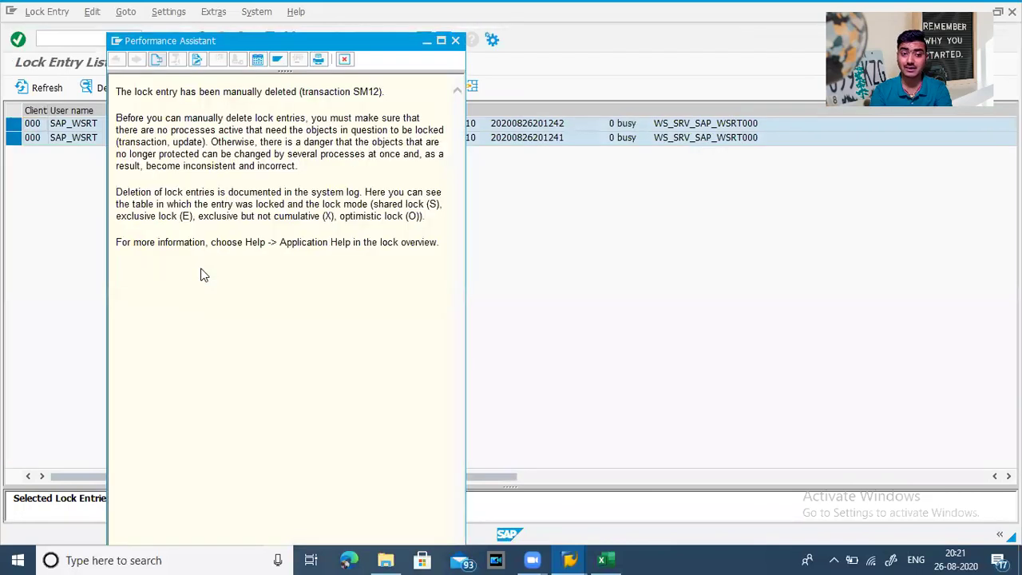
drag(301, 91, 382, 92)
drag(146, 91, 294, 93)
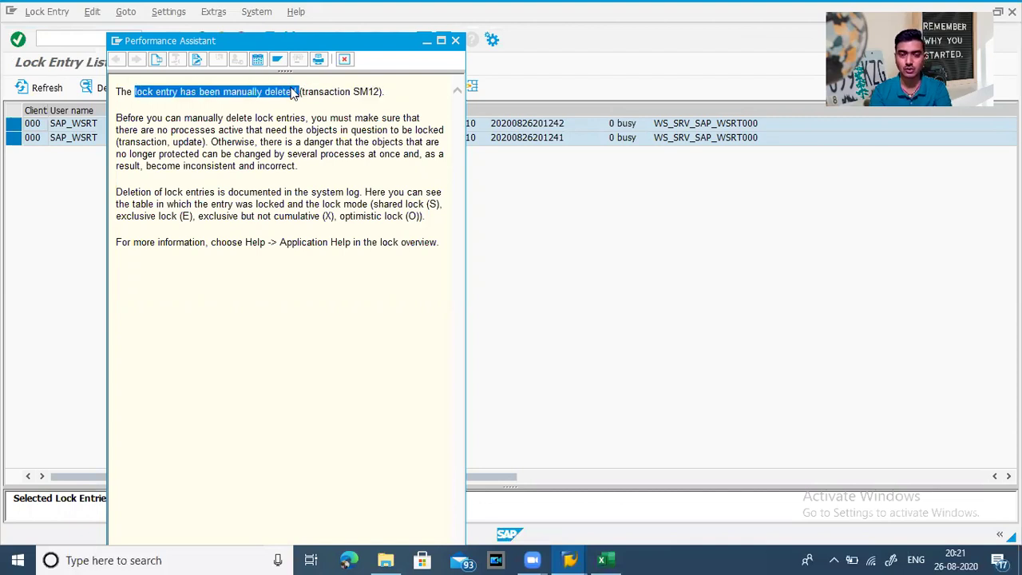
click(455, 40)
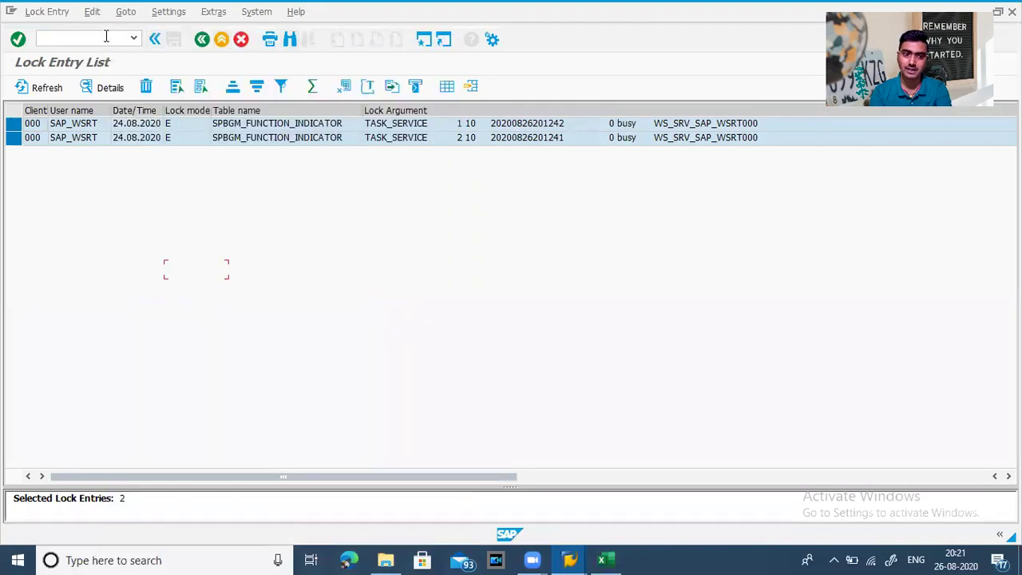
Step: Go back to SAP Easy Access and reopen the SAP Reference IMG through transaction spro
click(200, 40)
click(200, 39)
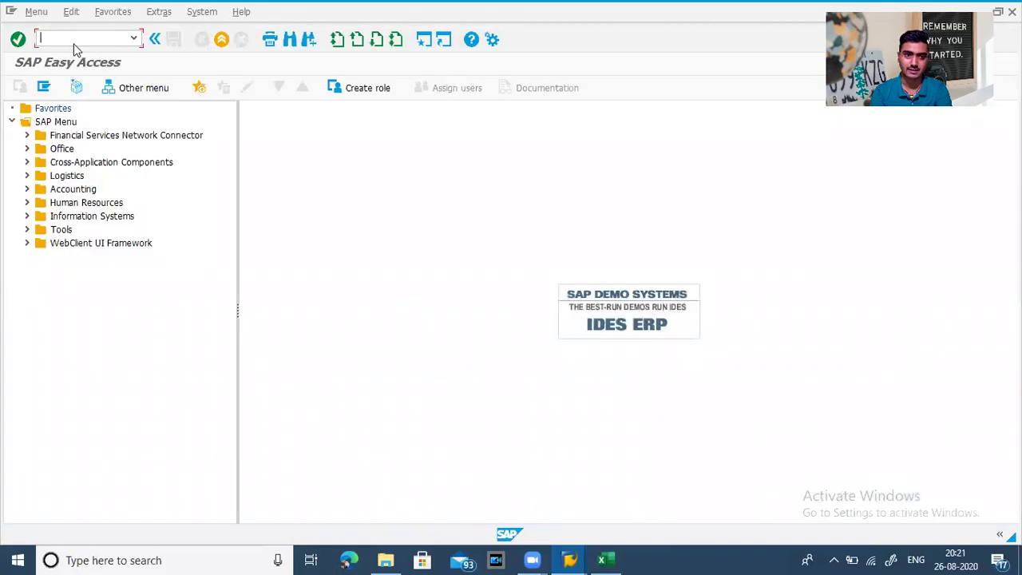
text(spro)
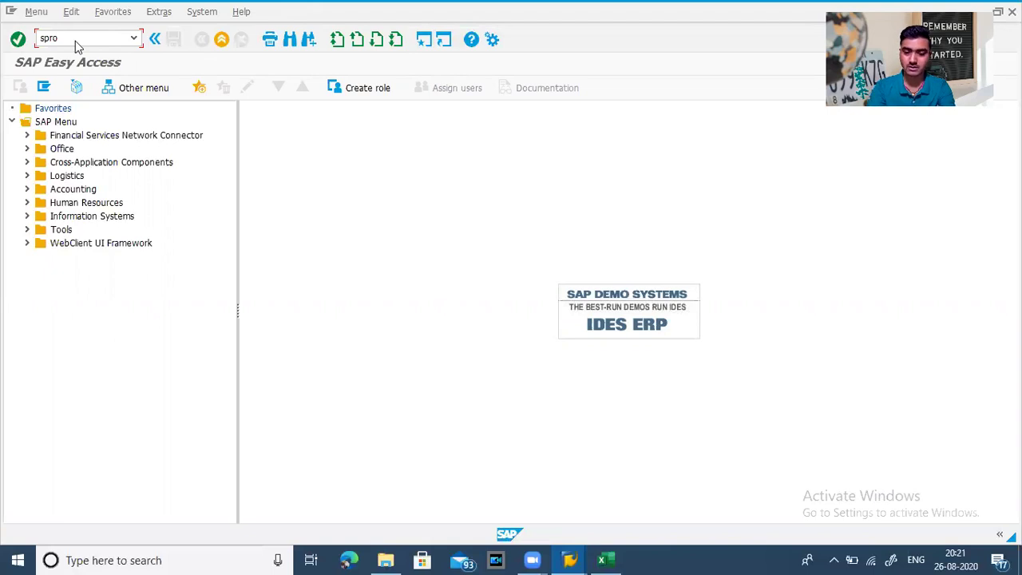
key(Return)
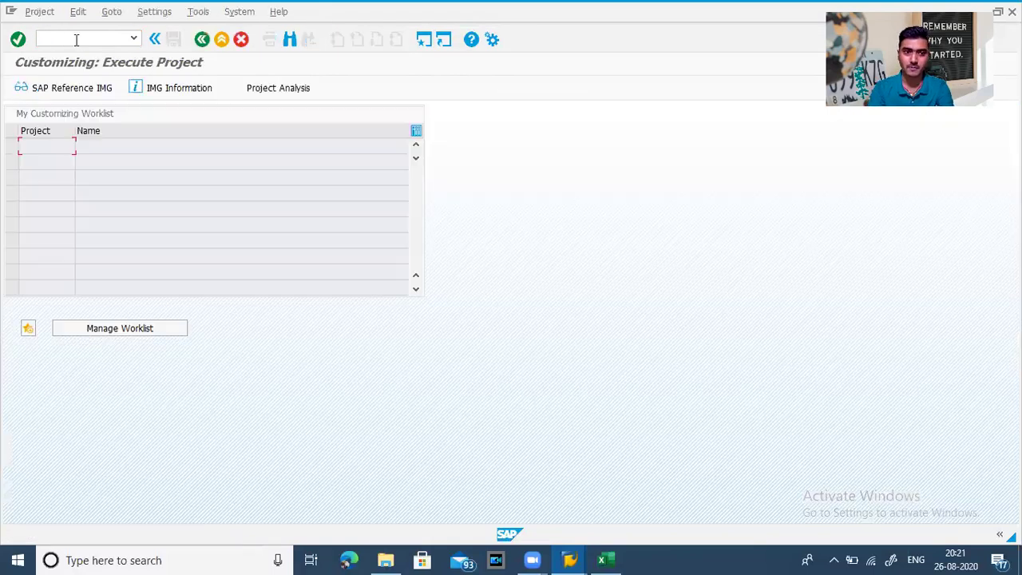
click(71, 90)
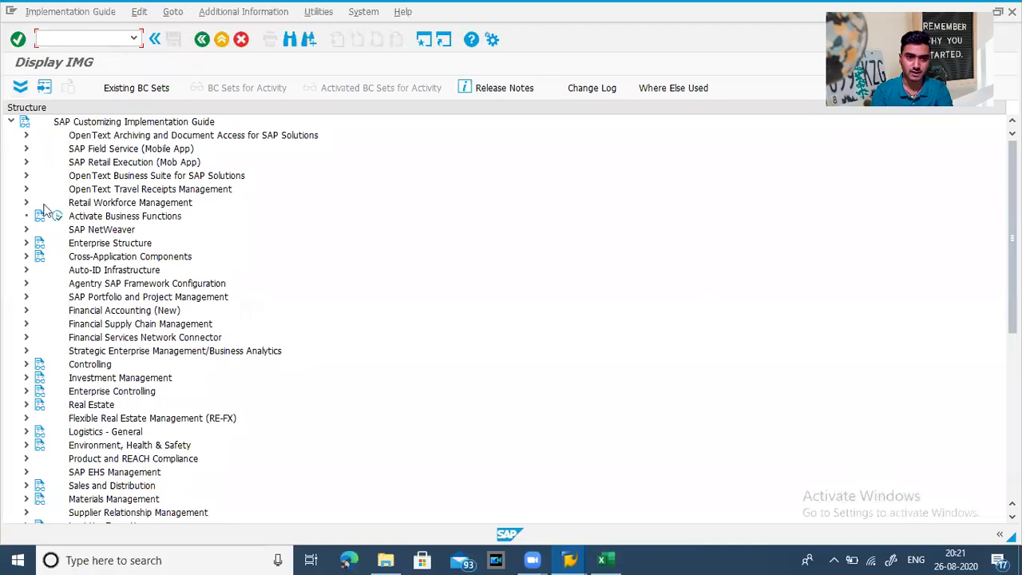
Step: Expand the Enterprise Structure, Definition and Financial Accounting nodes in the implementation guide
click(25, 244)
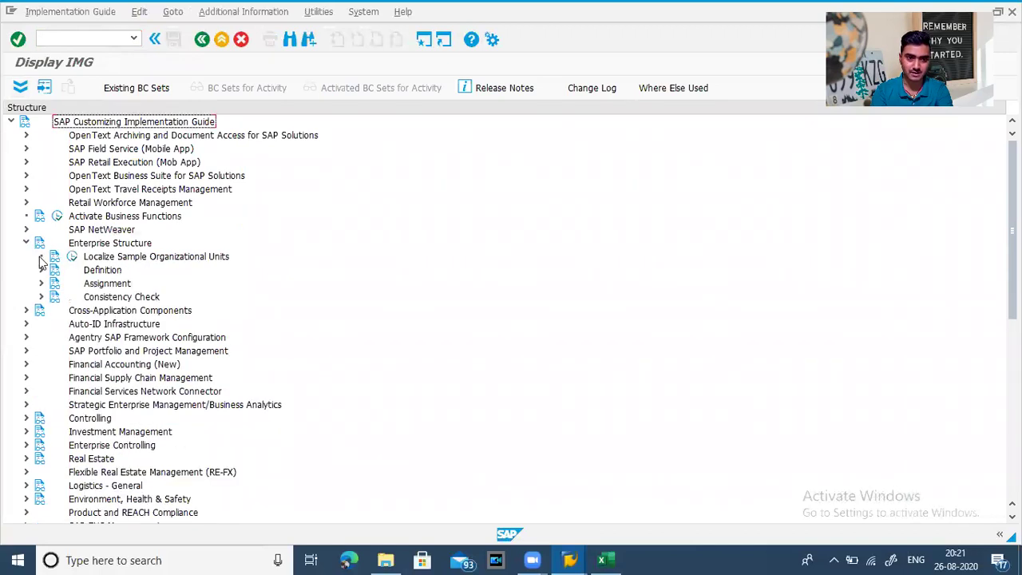
click(41, 270)
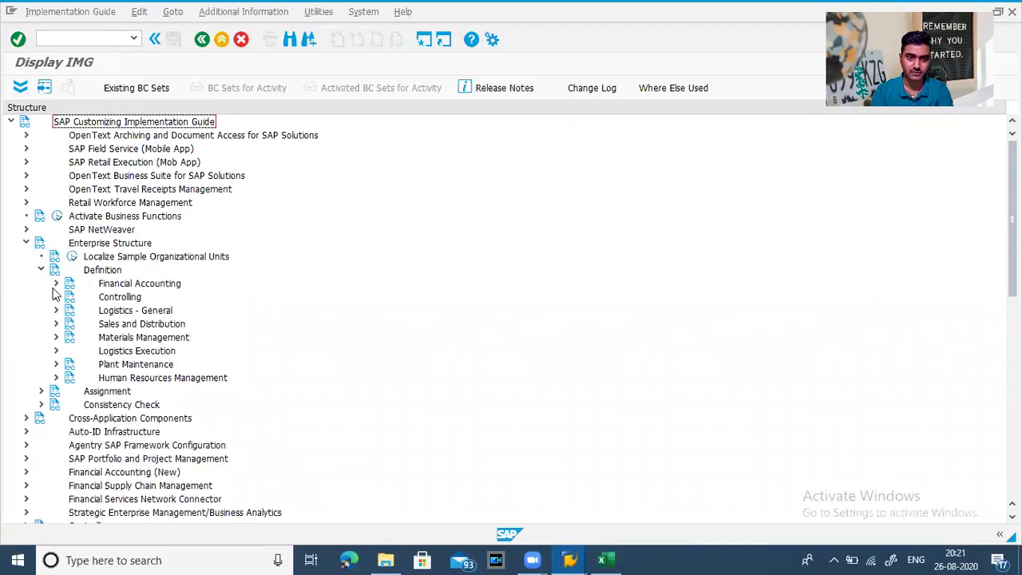
click(56, 283)
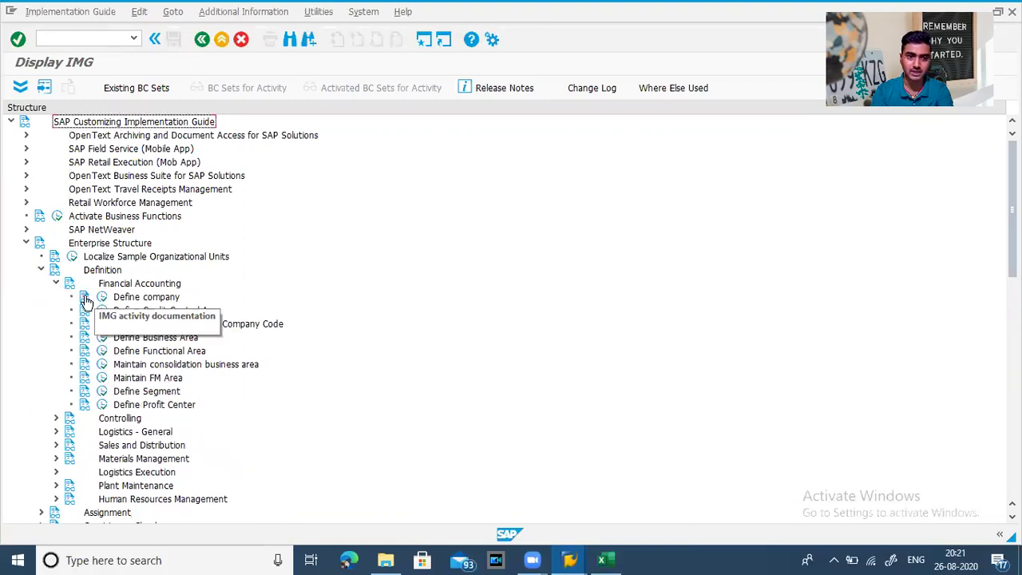
Step: Read the IMG activity documentation for Define company and close it
click(84, 297)
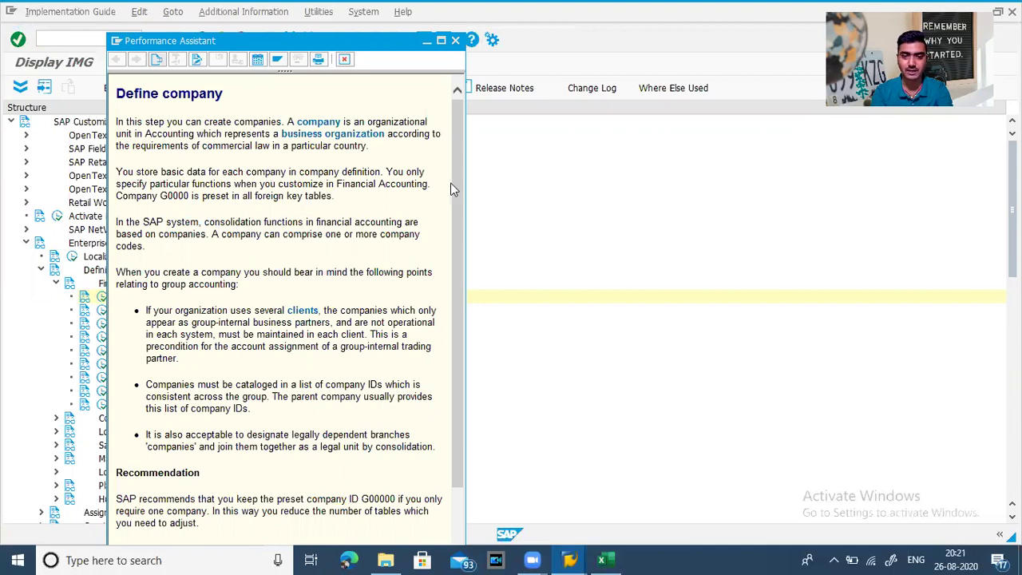
drag(457, 180, 455, 303)
drag(453, 246, 454, 160)
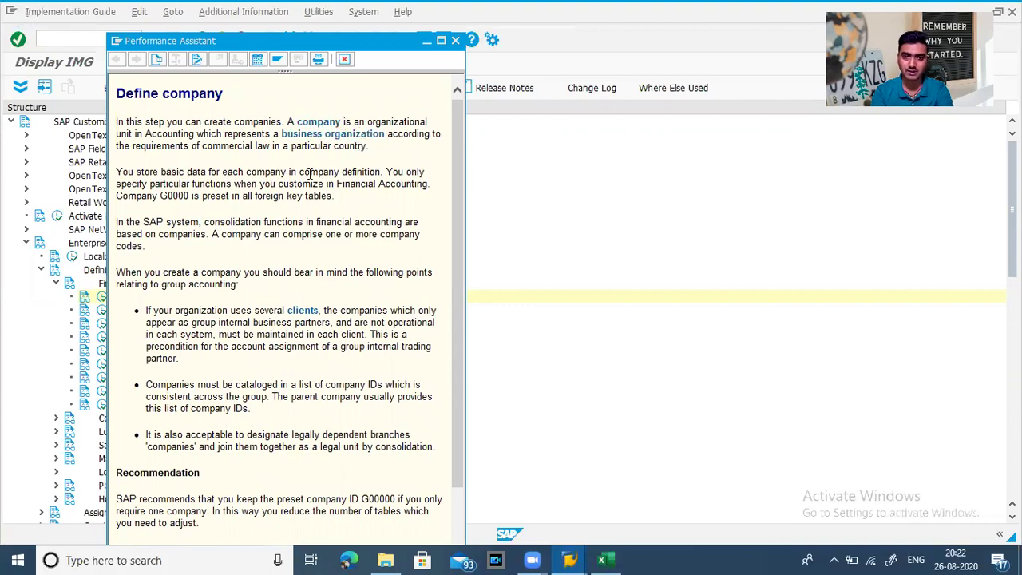
click(455, 41)
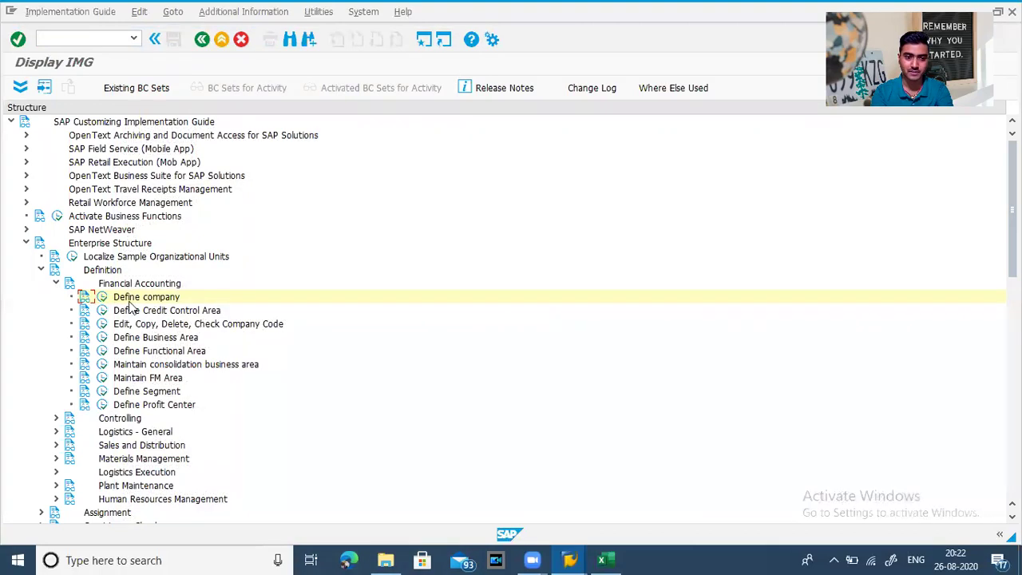
Step: Execute the Define company activity to open the internal trading partners overview
click(102, 299)
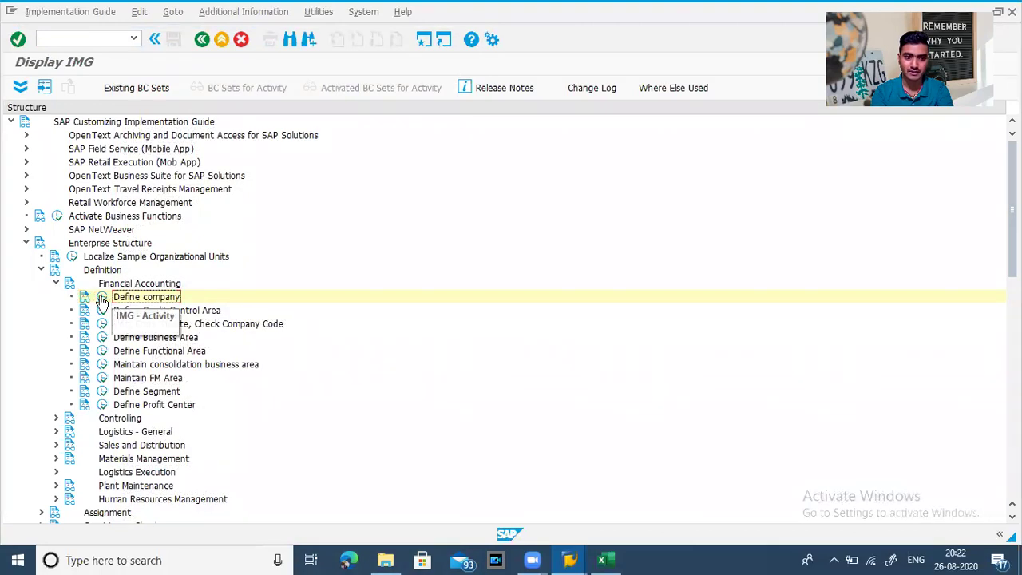
click(103, 299)
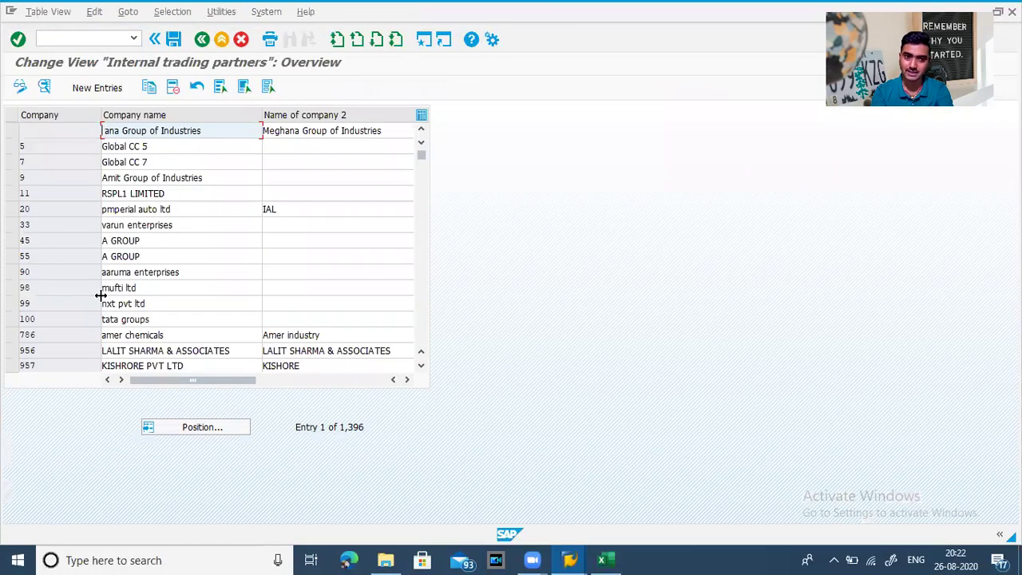
key(alt+Tab)
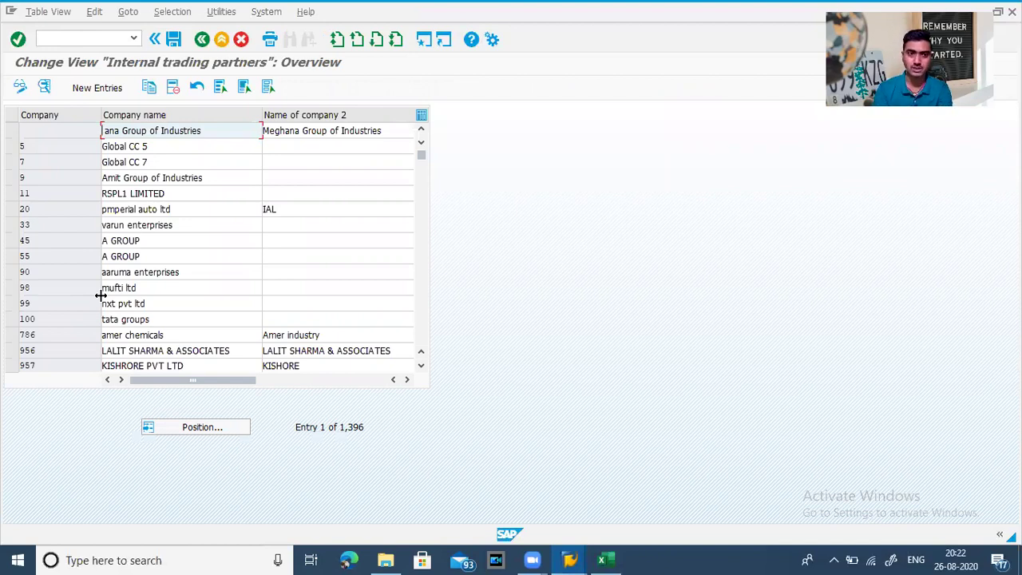
key(alt+Tab)
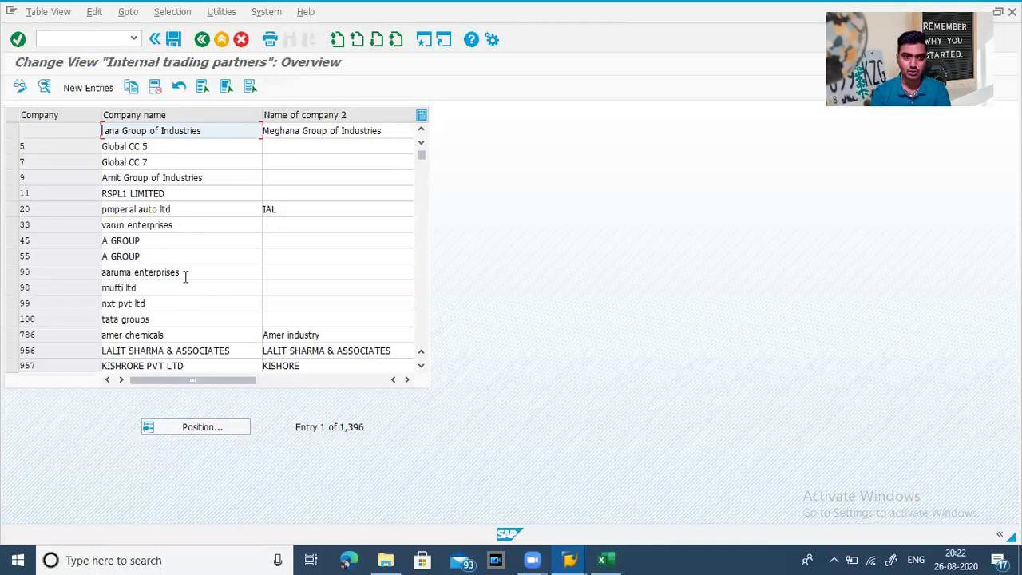
Step: Create a new company entry with the company ID Annu and the company name "Annu india ltd"
click(83, 91)
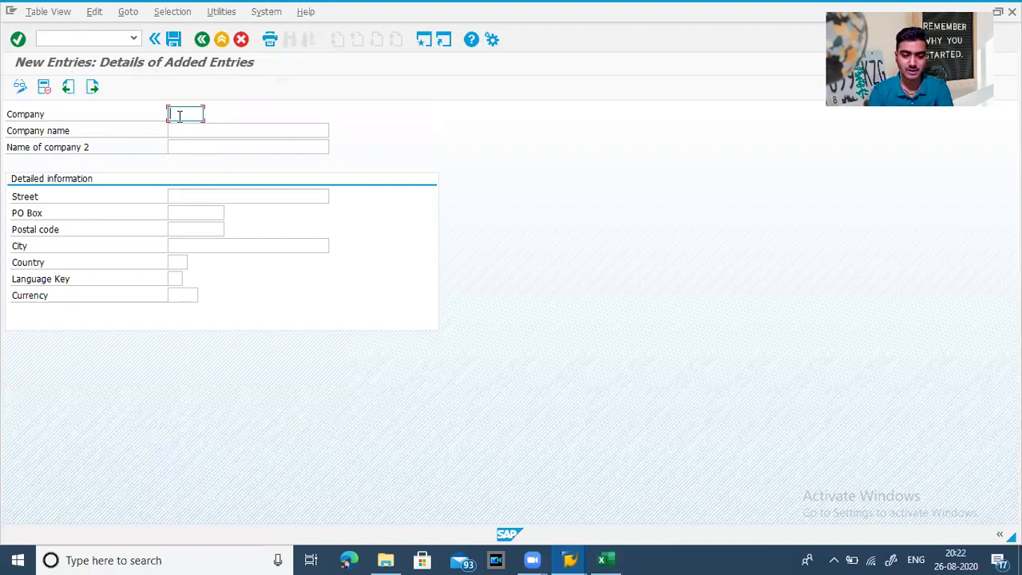
text(Ar)
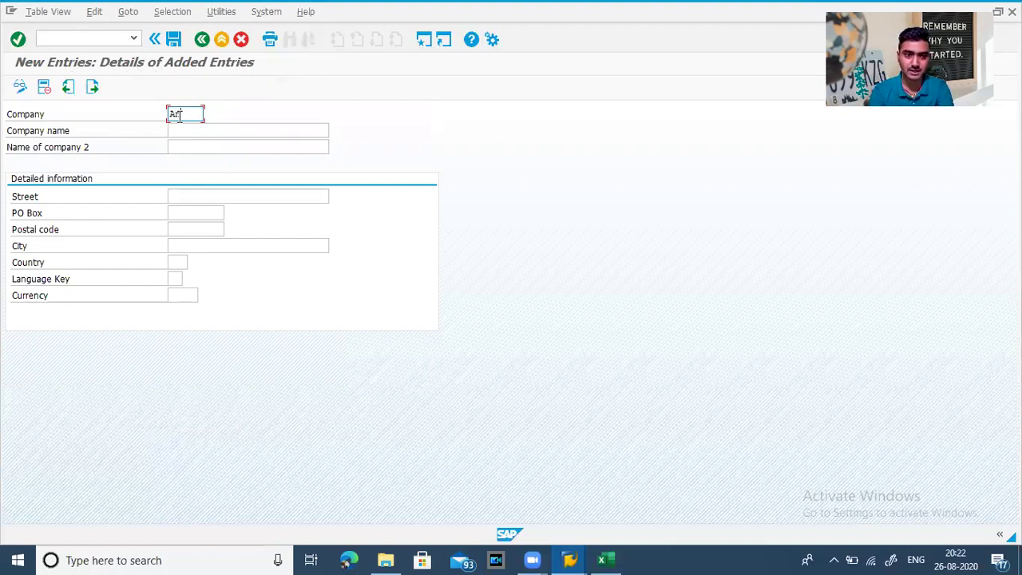
text(hu)
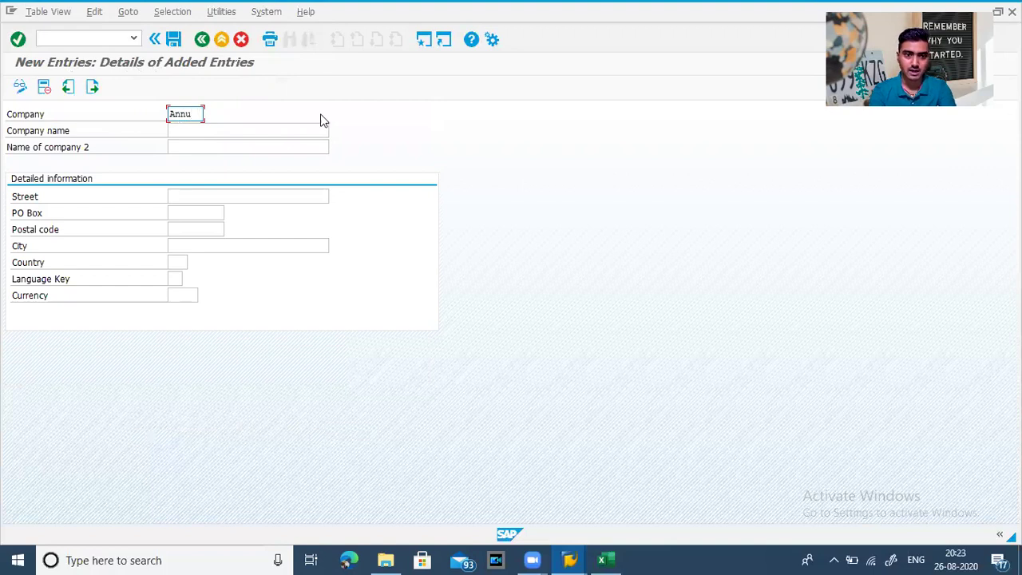
key(Tab)
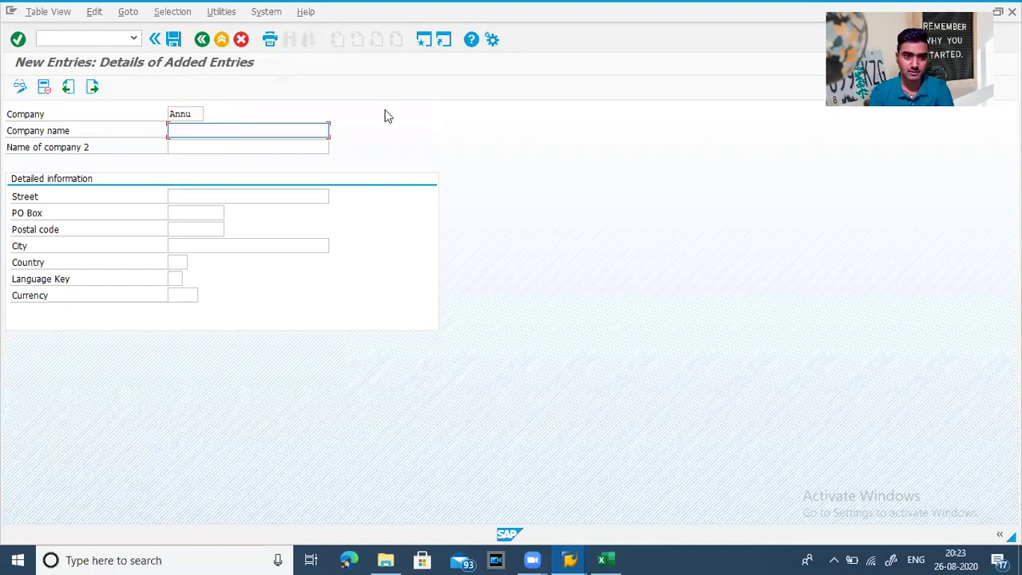
text(Annua)
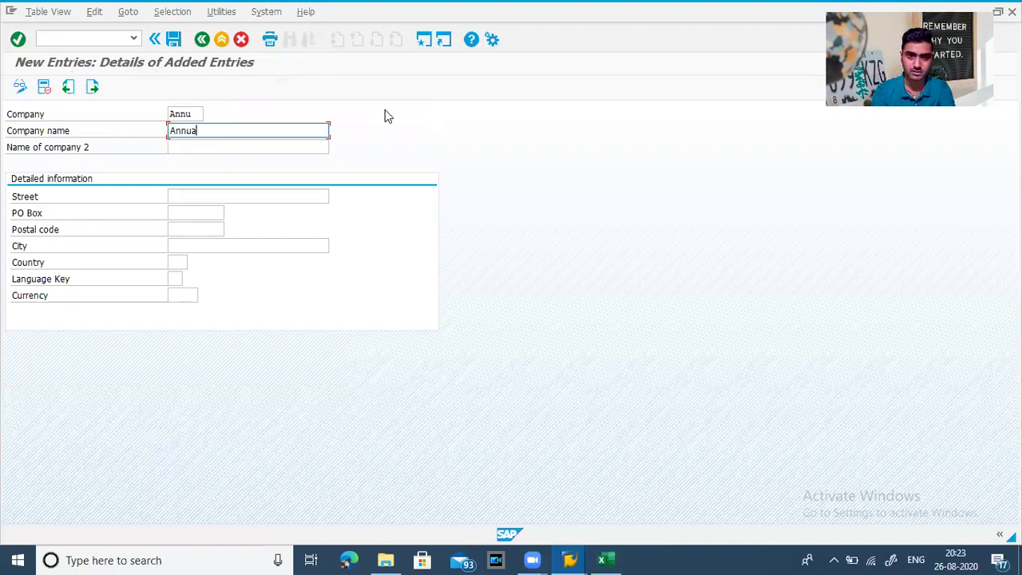
key(BackSpace)
text(ind)
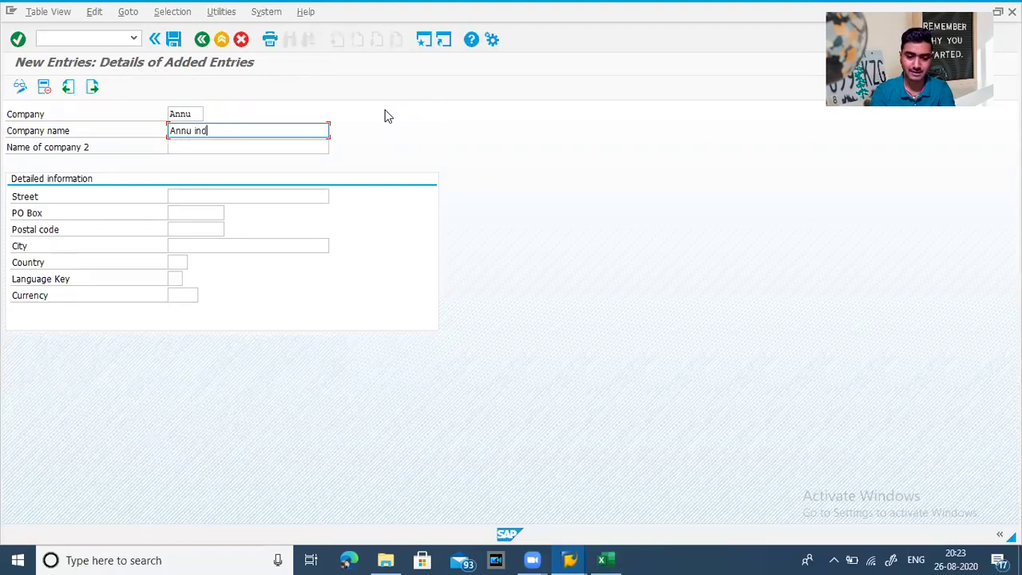
text(ia ltd)
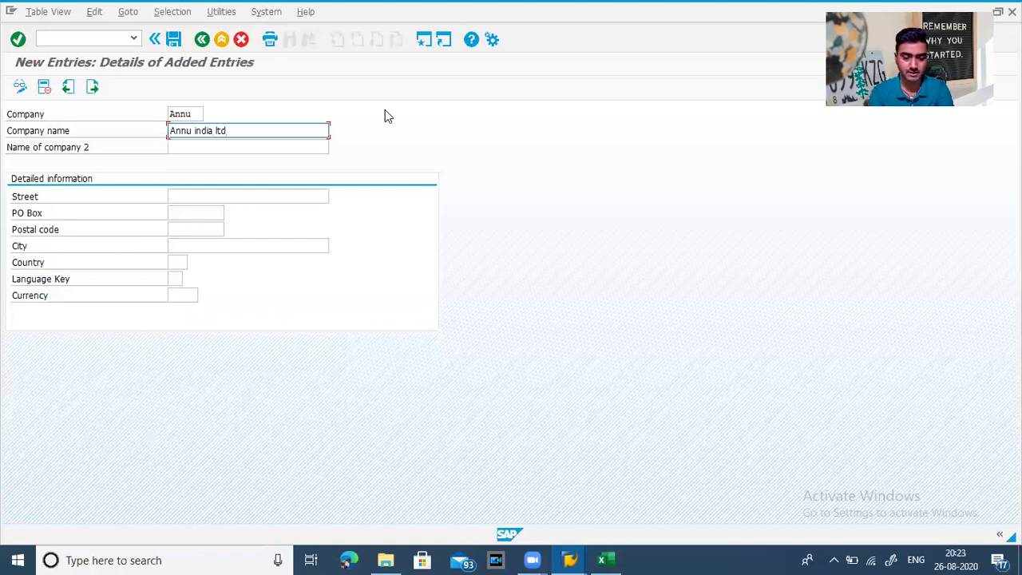
Step: Leave the second company name empty and fill in the street, PO box and postal code with the company's postal code
key(Tab)
key(Tab)
text(1)
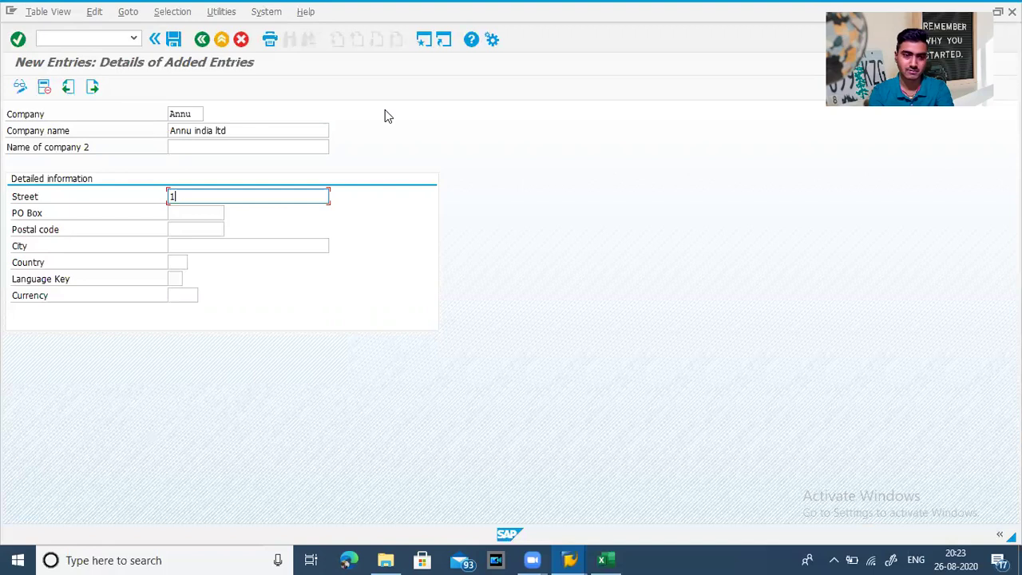
text(10092)
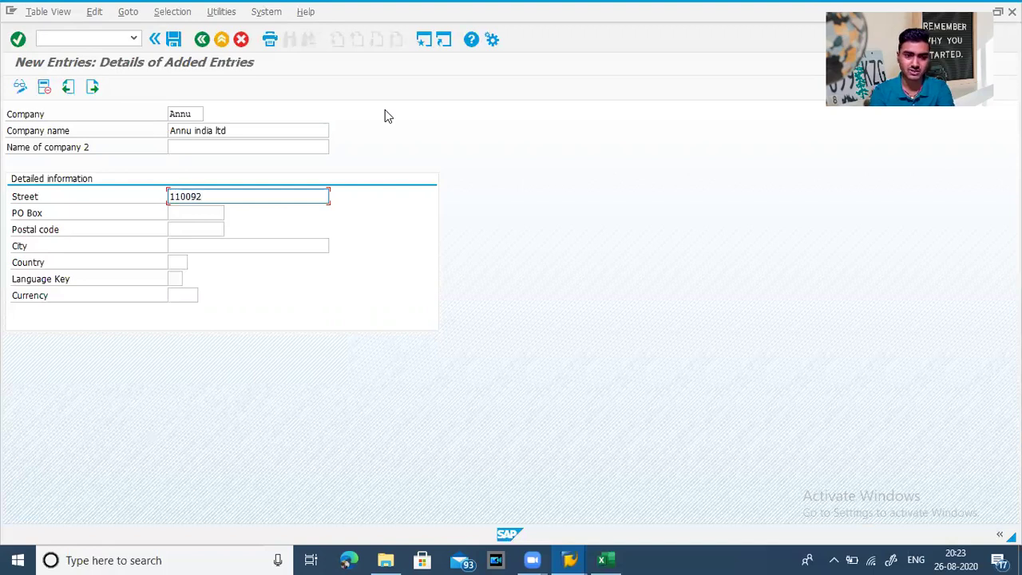
key(Tab)
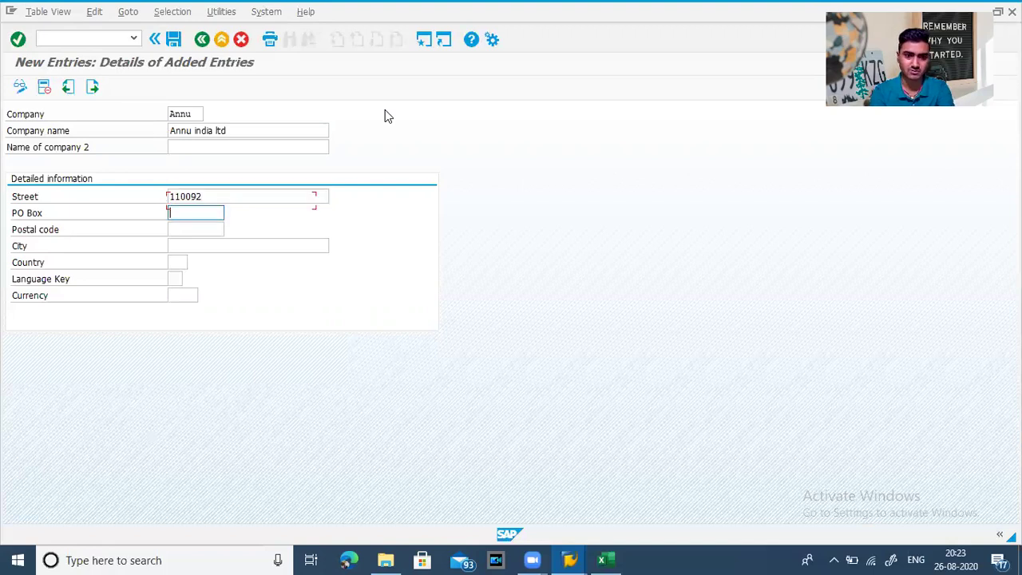
text(11)
key(Down)
key(Return)
key(Tab)
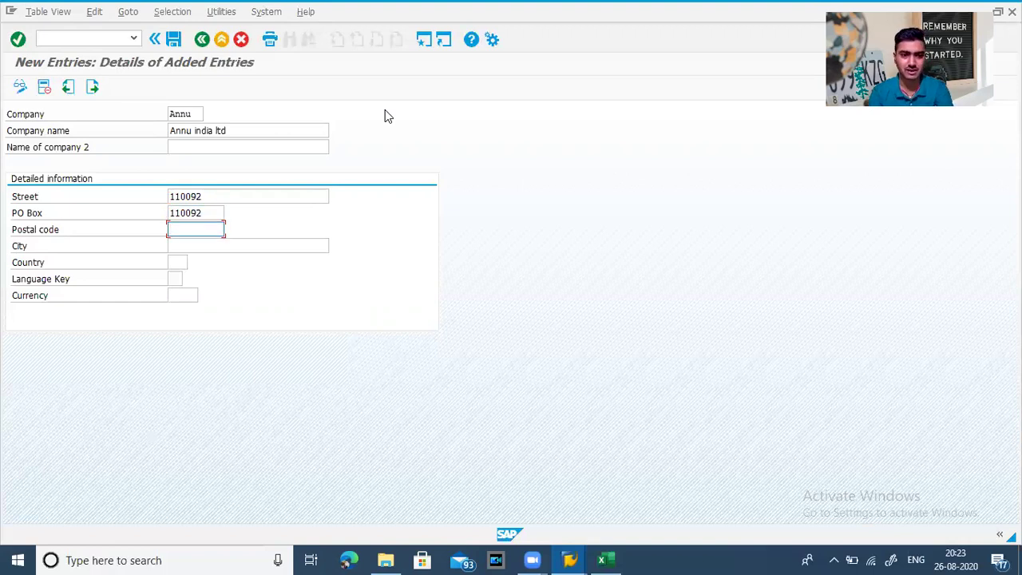
text(1)
key(Down)
key(Return)
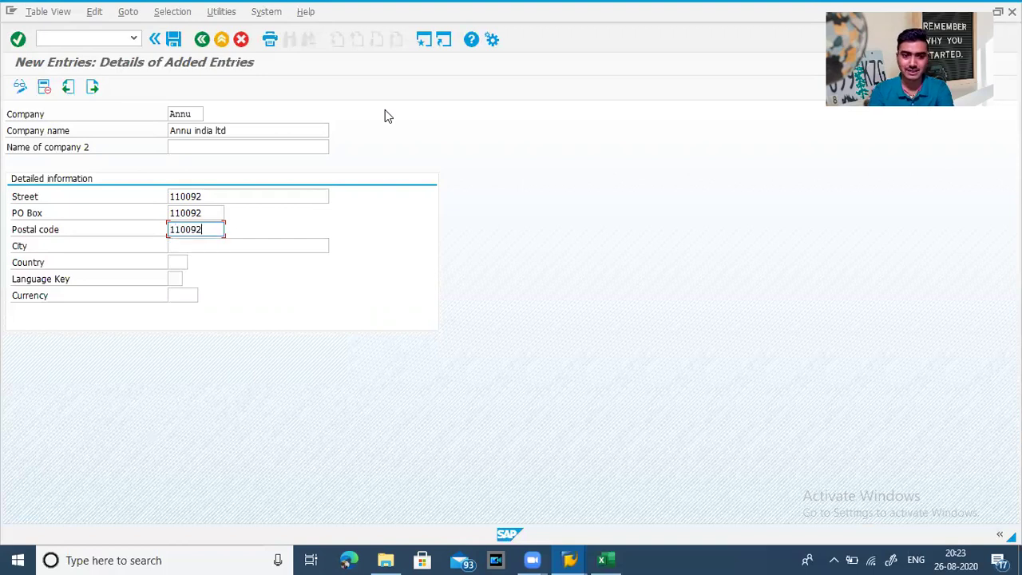
Step: Set the city to New Delhi and the country to IN by finding India in the country value list
key(Tab)
text(new)
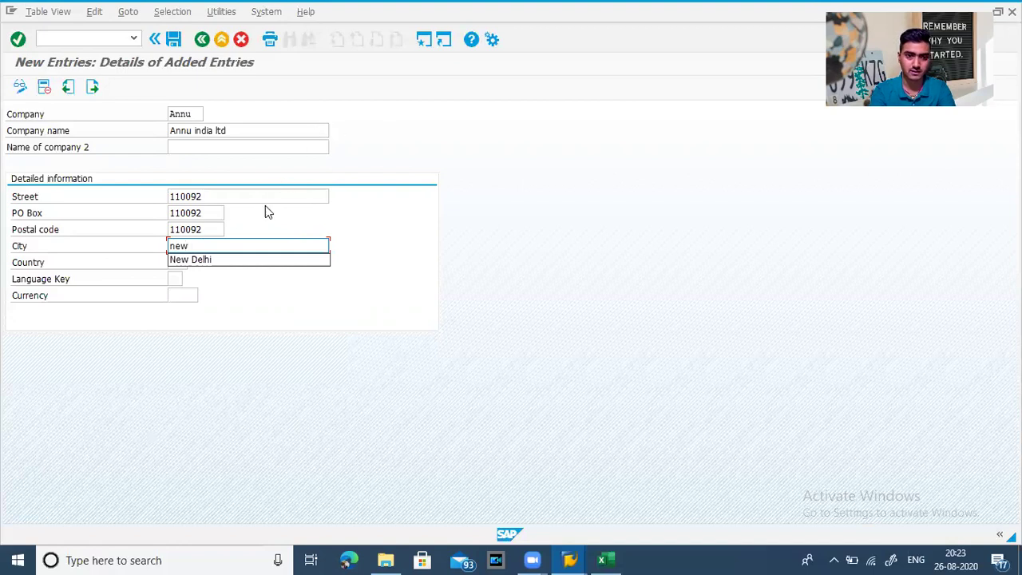
click(227, 257)
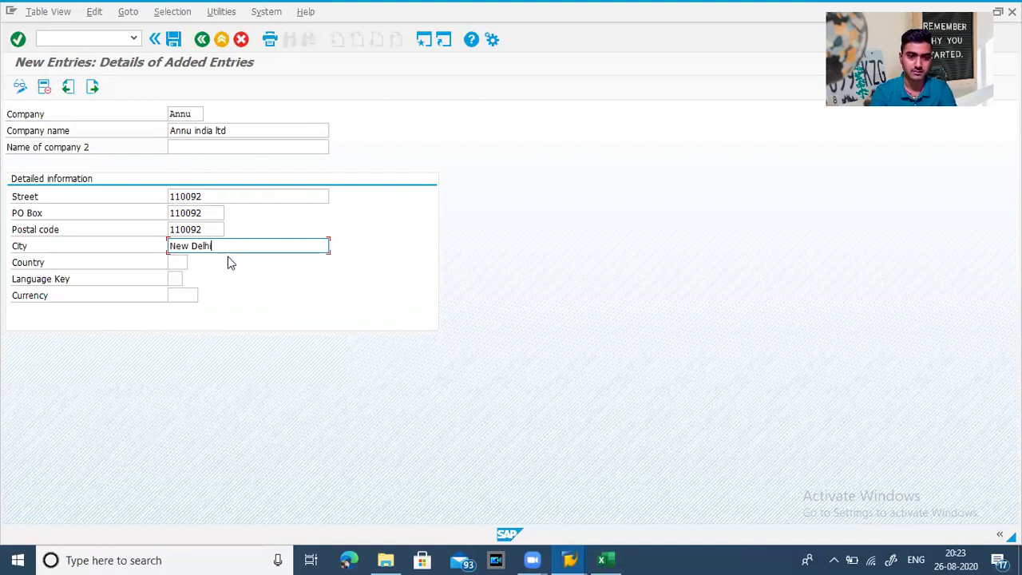
click(177, 261)
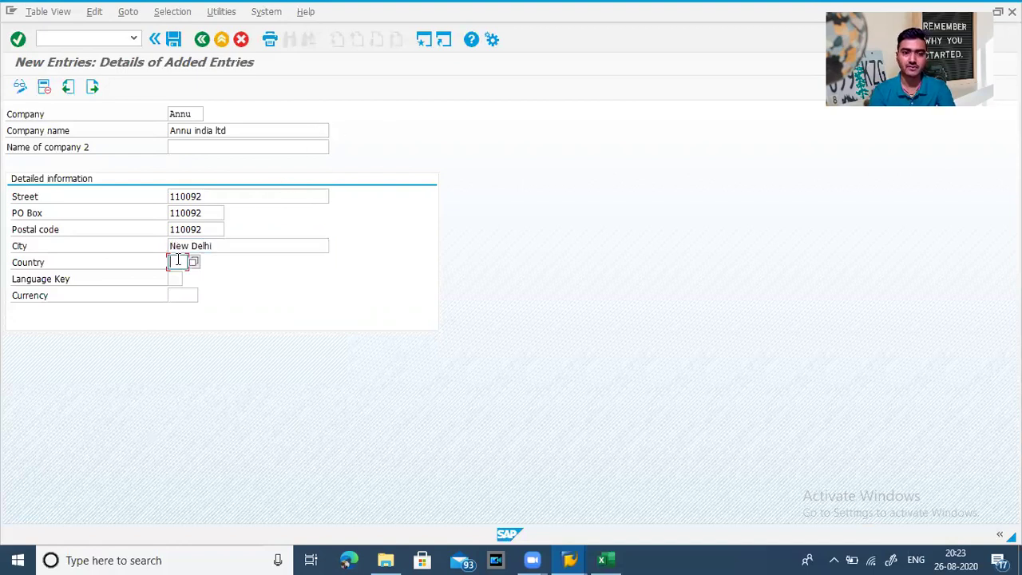
text(in)
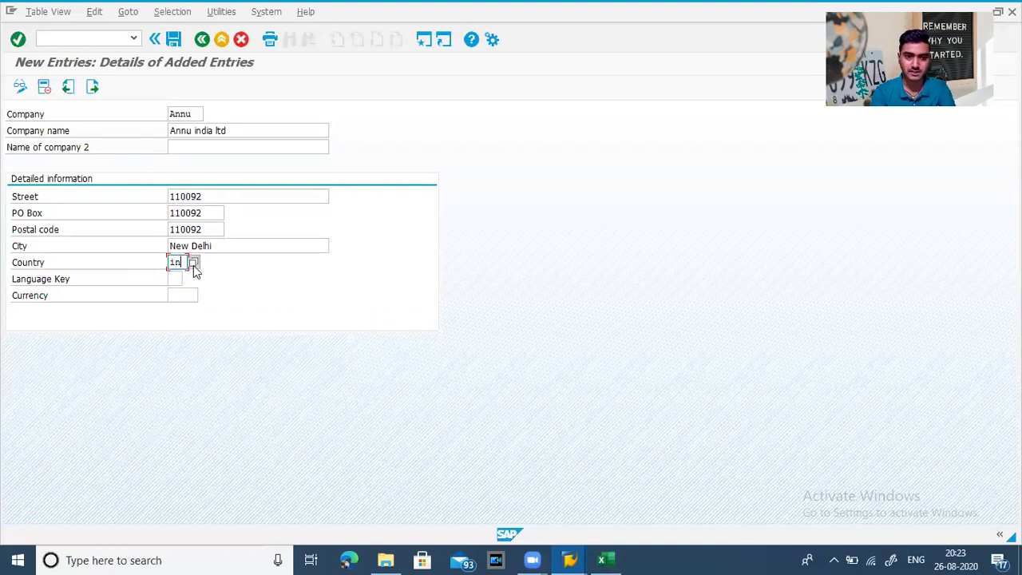
click(193, 265)
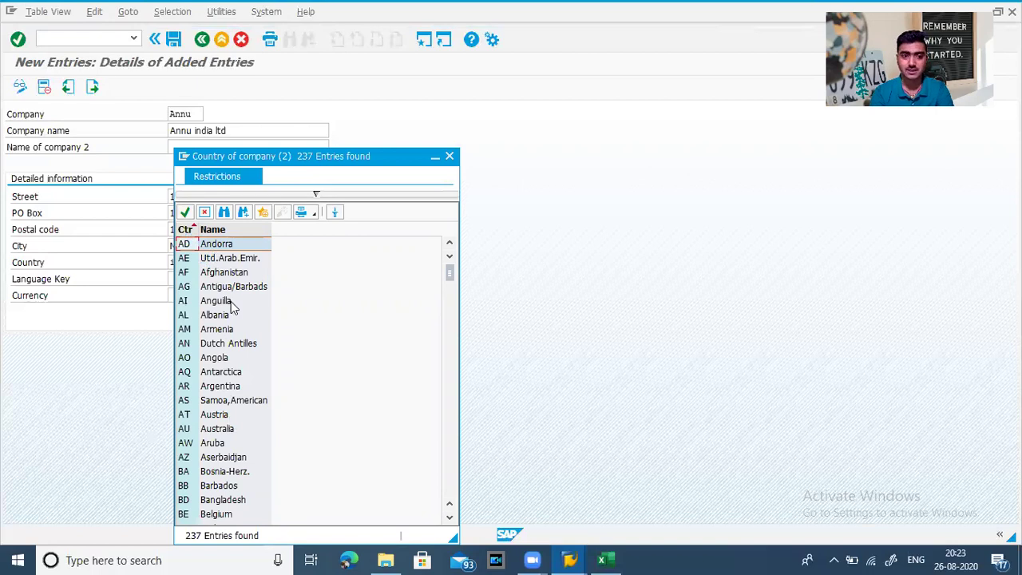
click(224, 212)
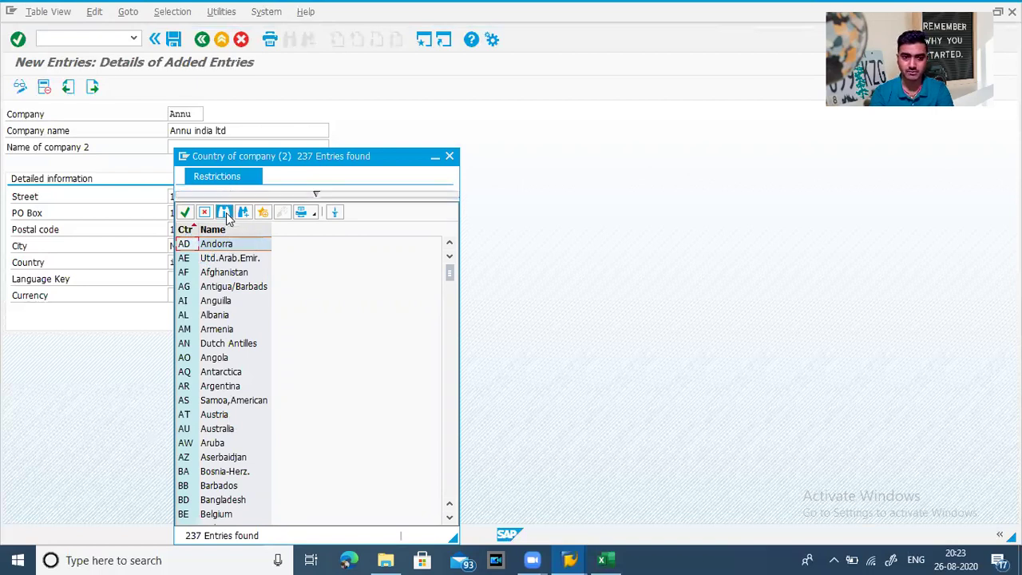
text(india)
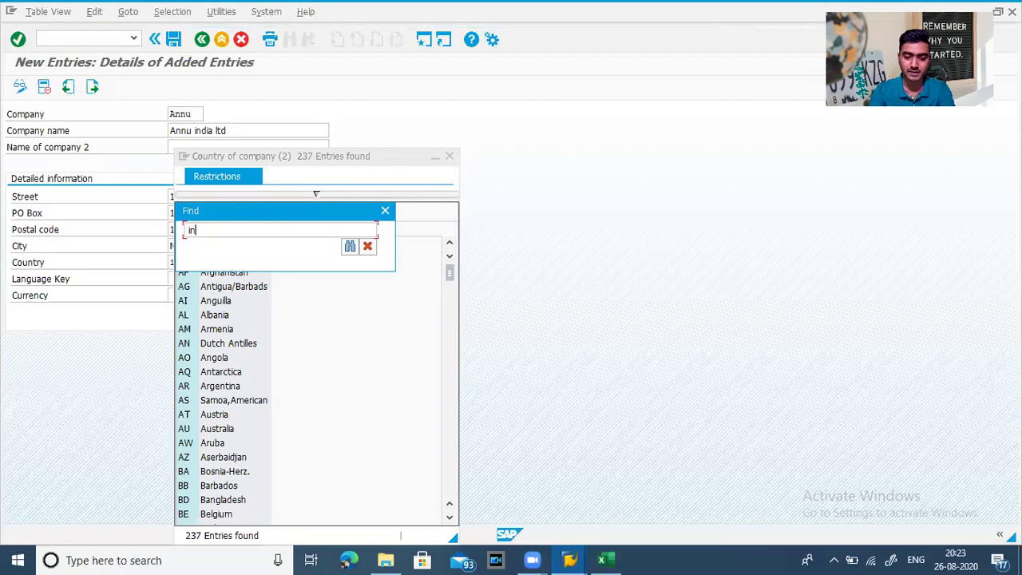
key(Return)
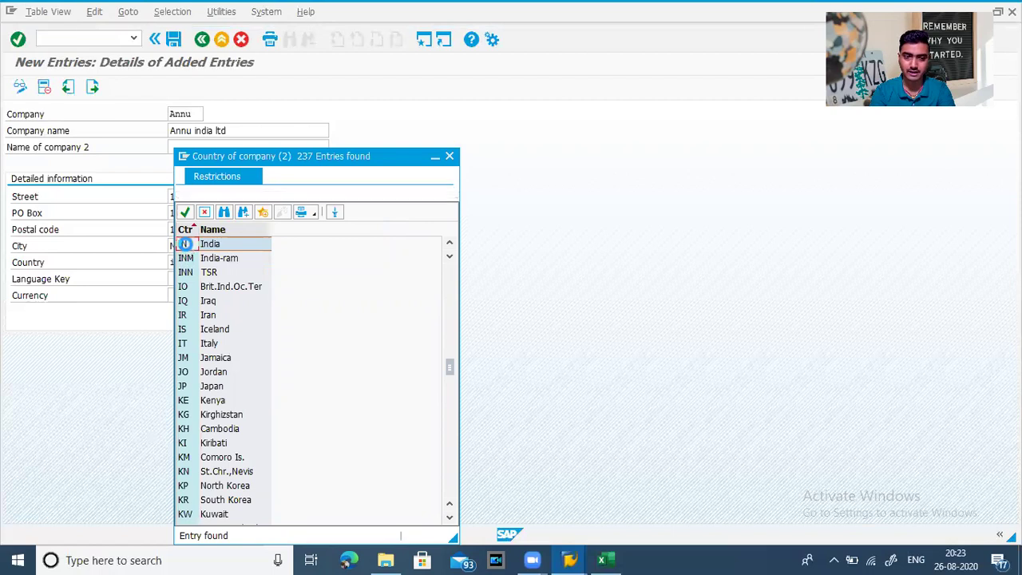
double_click(185, 244)
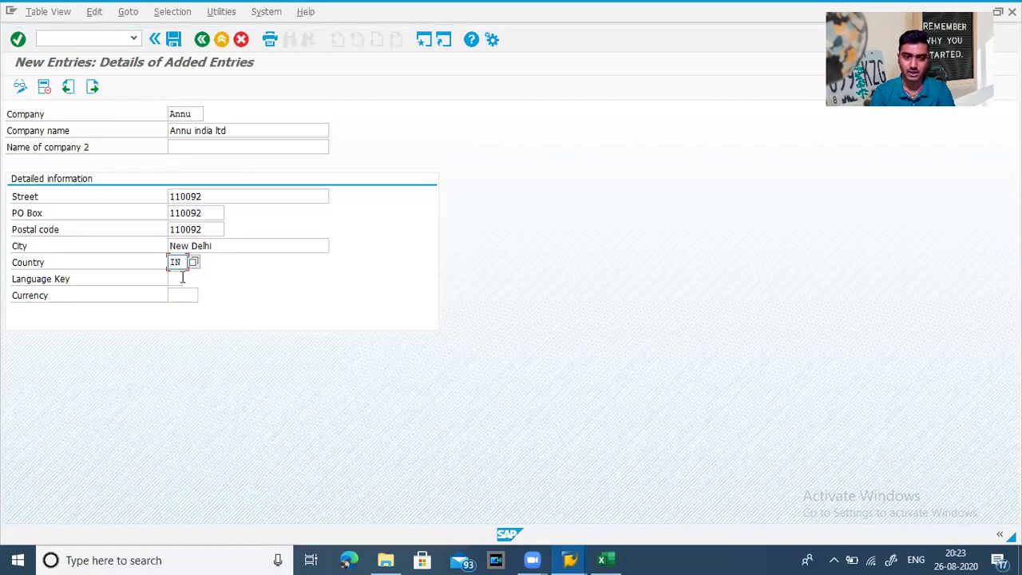
Step: Set the company's language key to en and its currency to inr
click(181, 278)
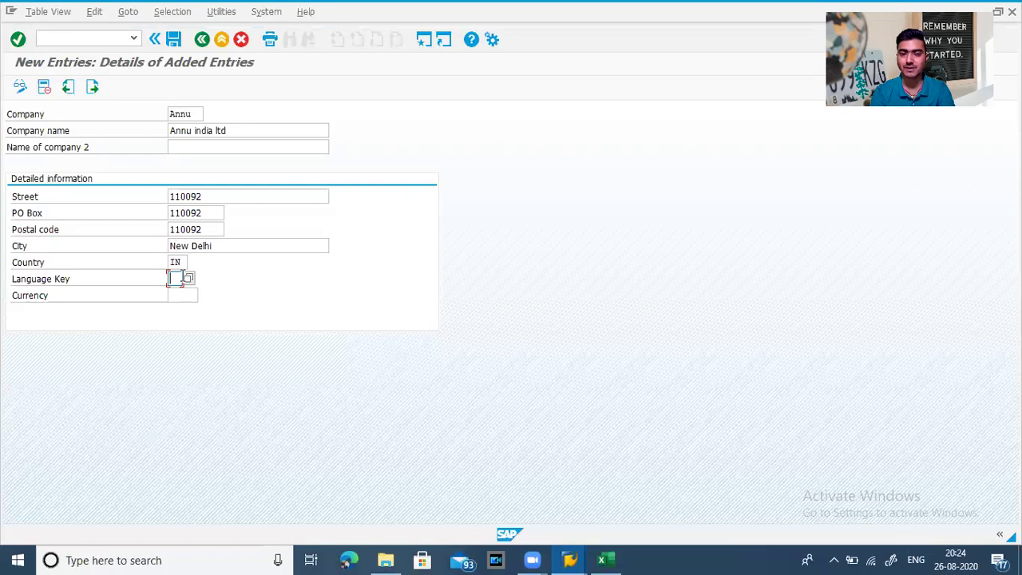
text(en)
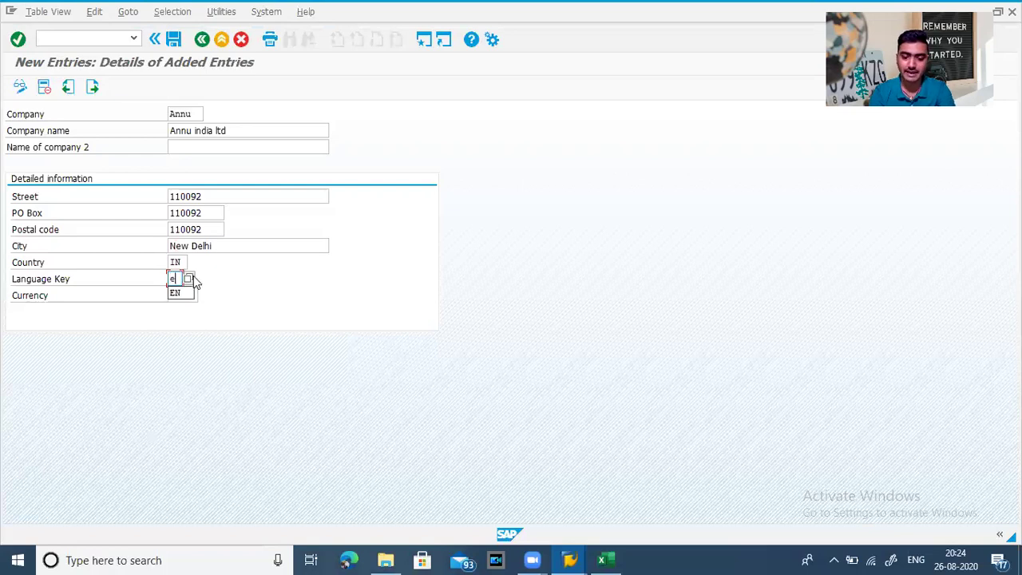
click(233, 294)
click(183, 296)
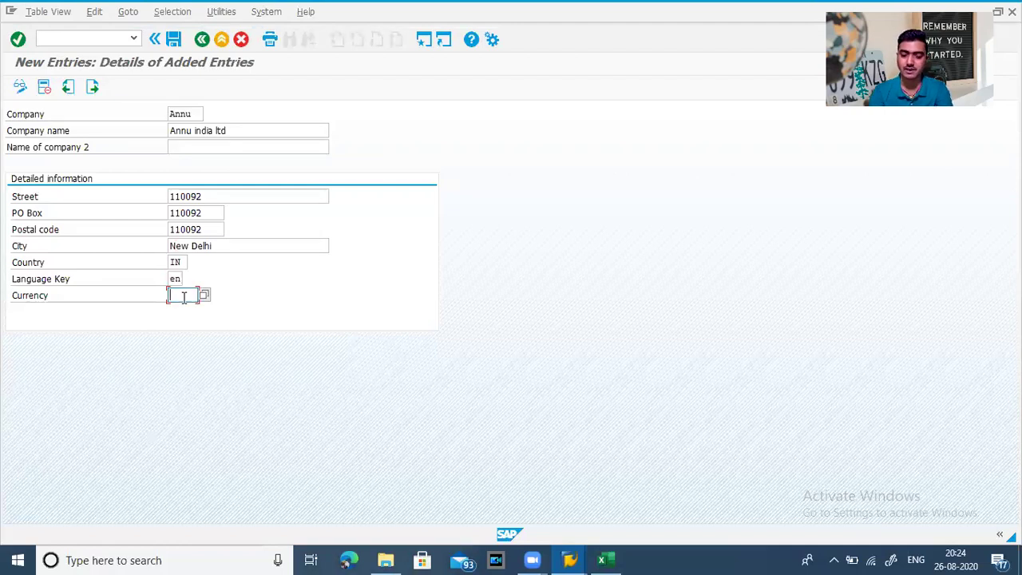
text(inr)
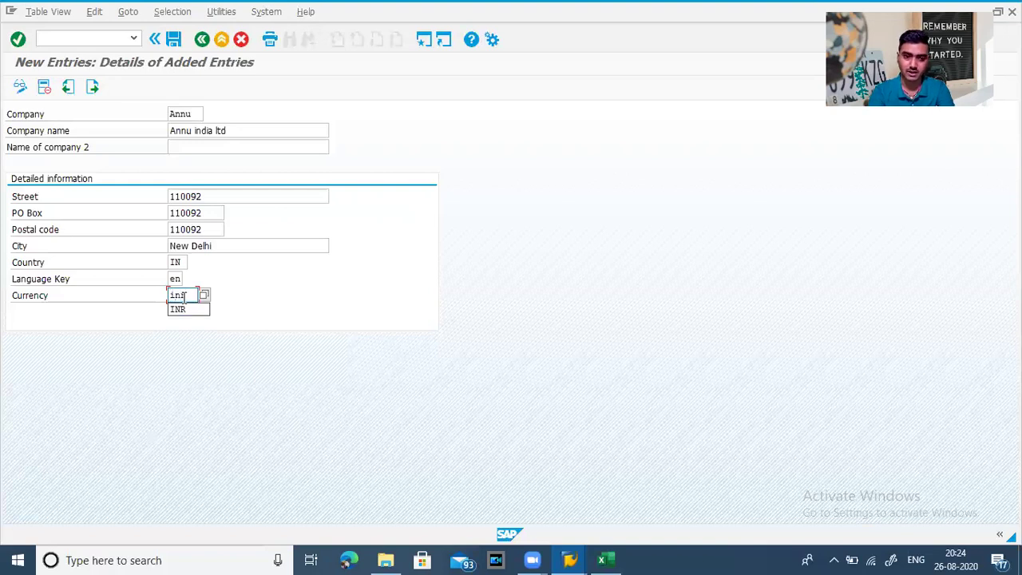
Step: Search the currency value list for dollar and close the list without choosing a currency
click(203, 295)
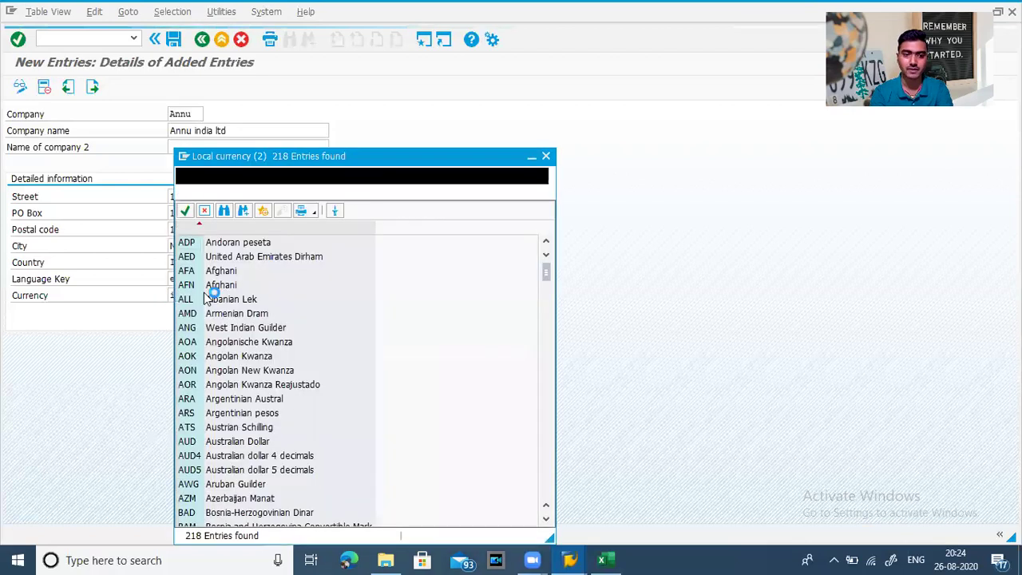
click(225, 213)
text(dollar)
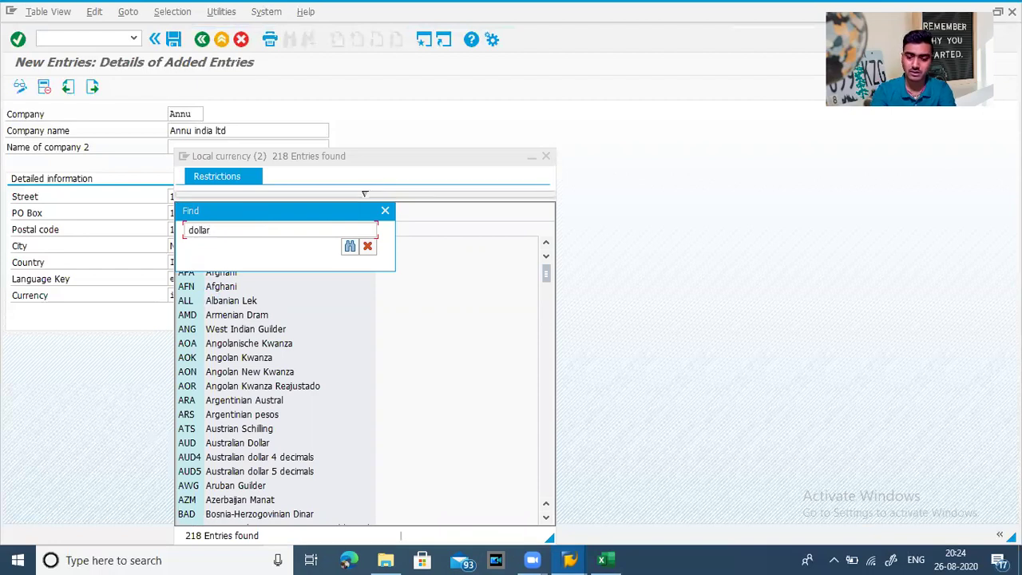
key(Return)
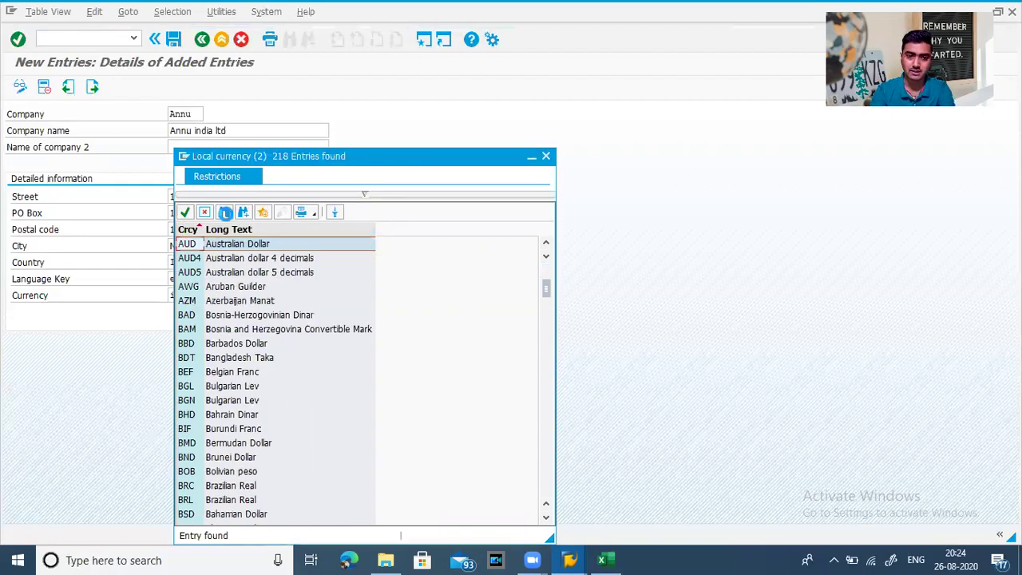
click(543, 154)
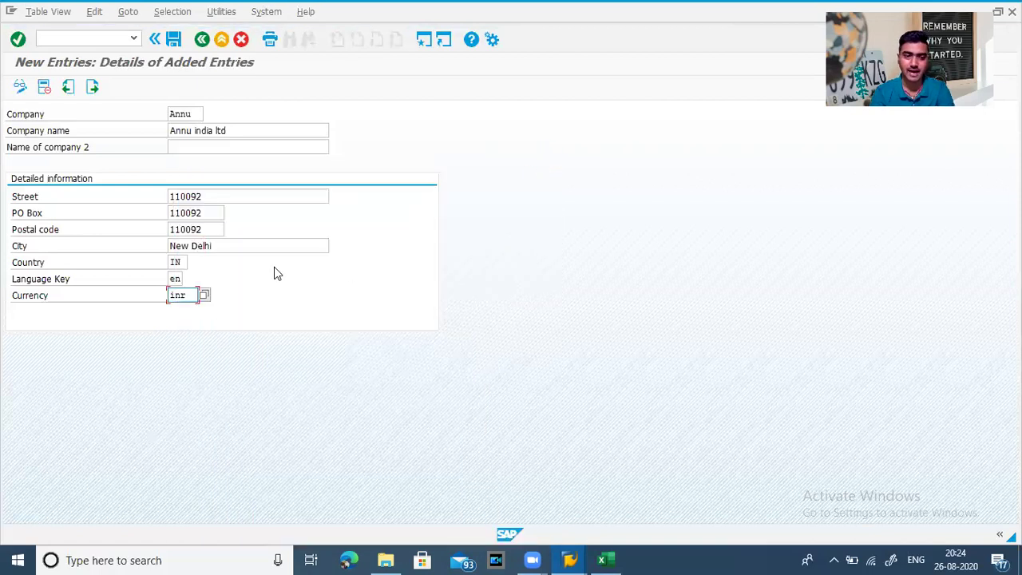
Step: Save the new company in a newly created customizing request with the short description "Annu Ltd"
click(174, 42)
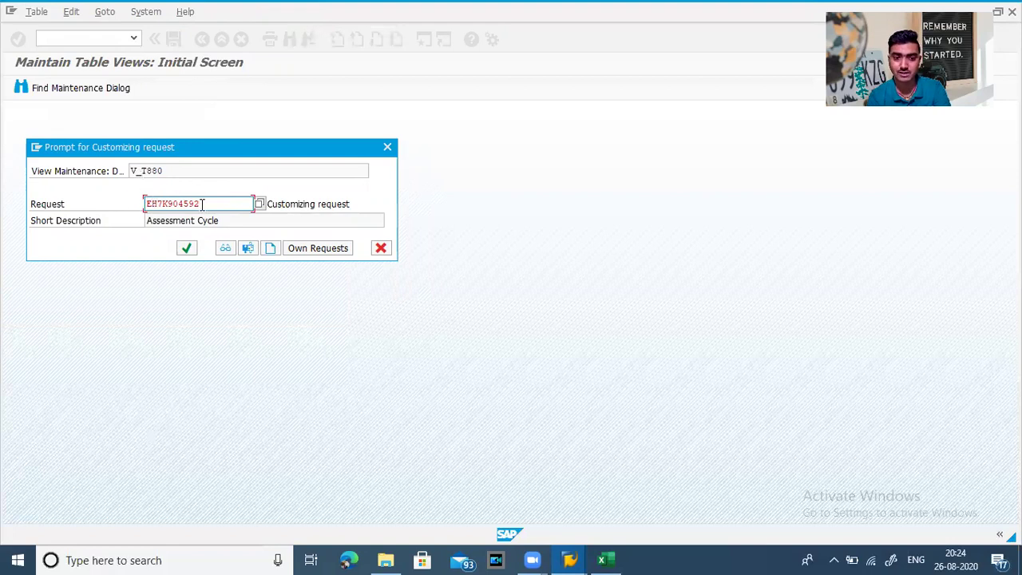
click(271, 251)
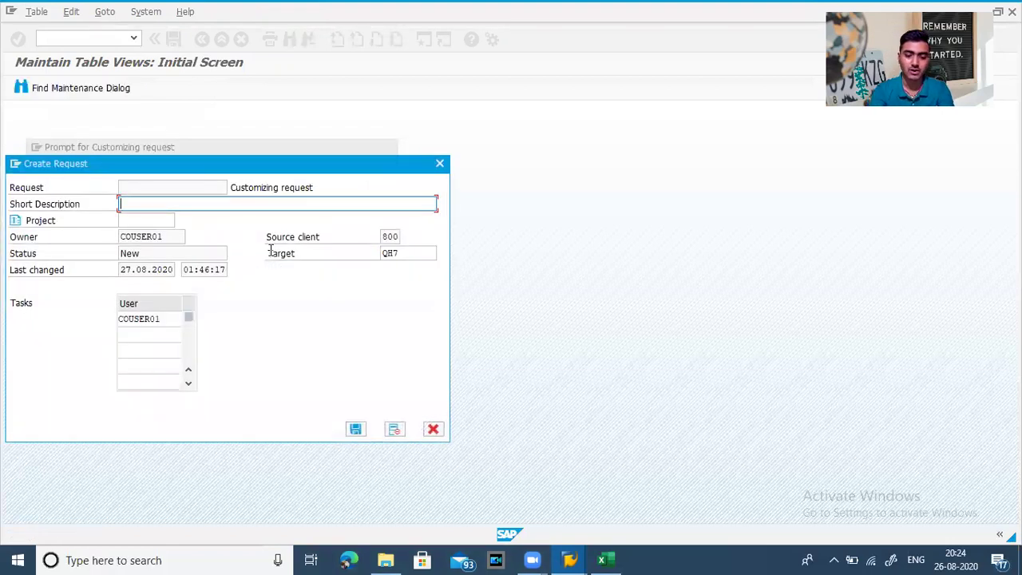
text(New)
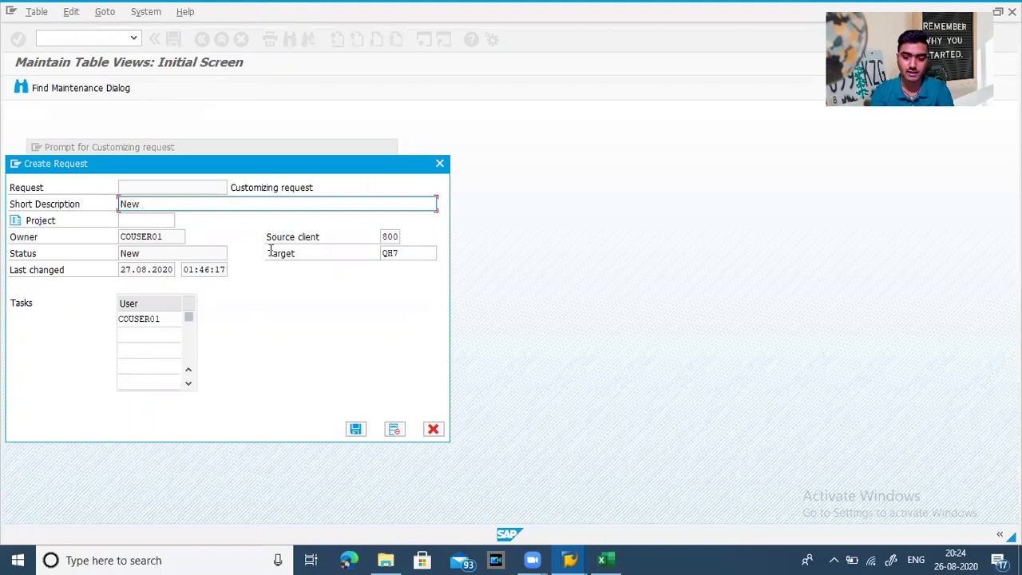
key(BackSpace)
key(BackSpace)
key(BackSpace)
key(BackSpace)
text(An)
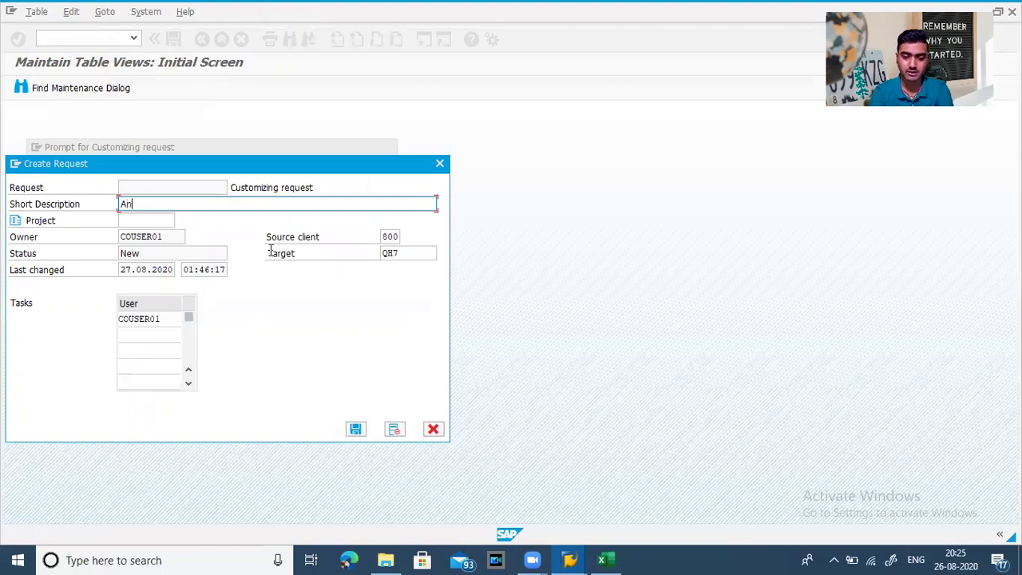
text(nu Ltd)
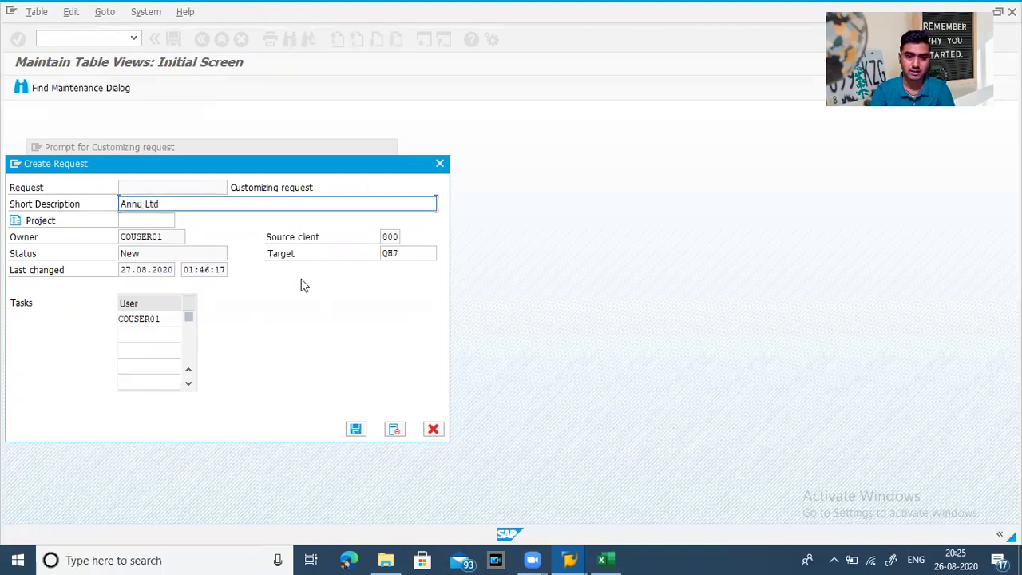
click(356, 428)
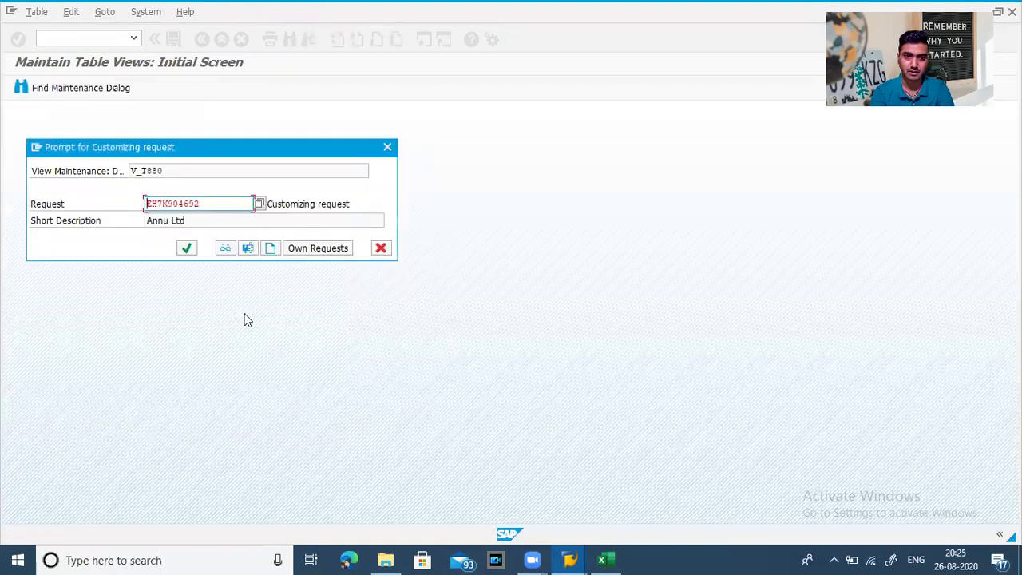
click(185, 249)
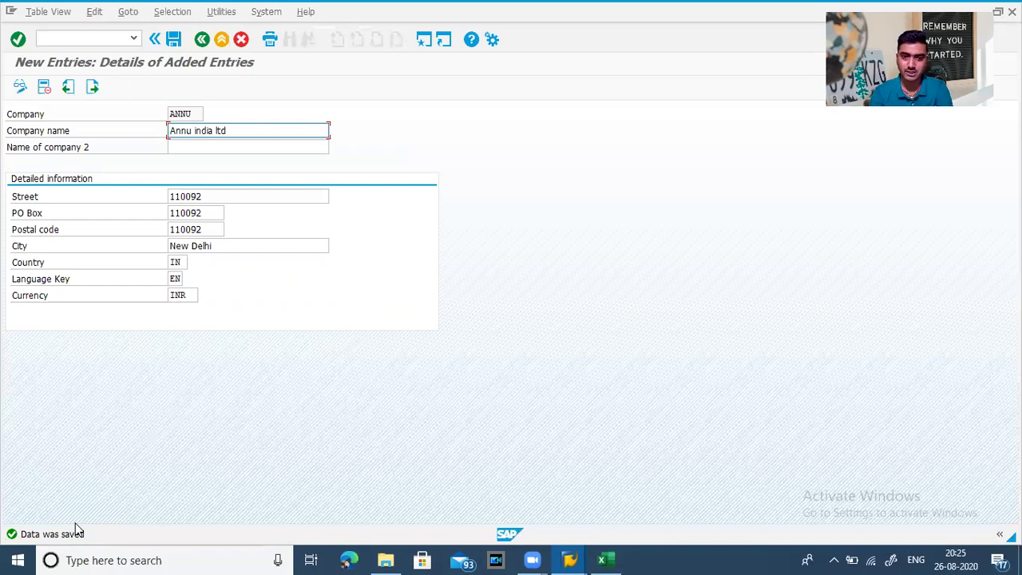
Step: Switch to the SAP Excel Master workbook and look up the transaction code and path for Define Company Code
key(alt+Tab)
key(Tab)
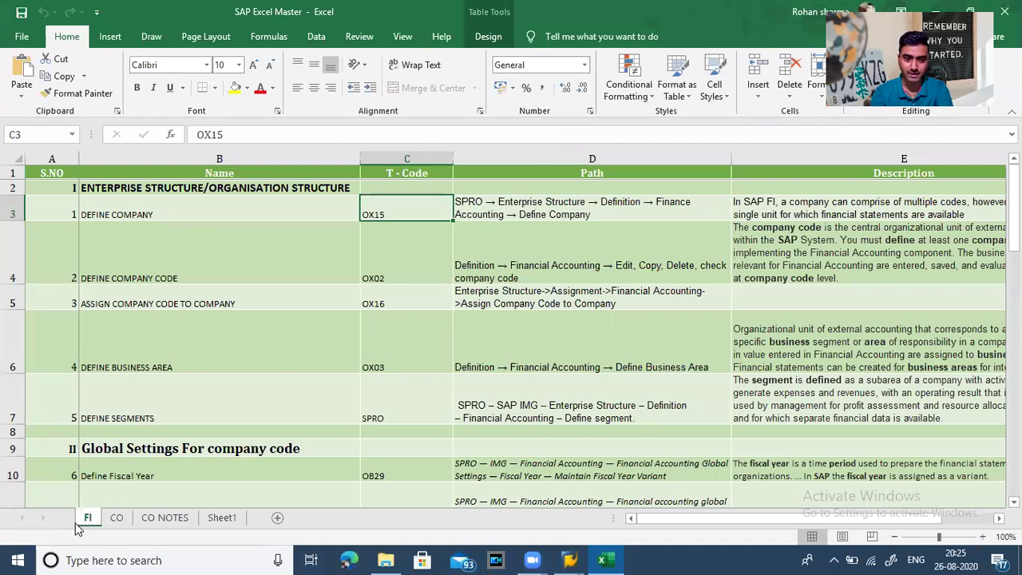
key(Down)
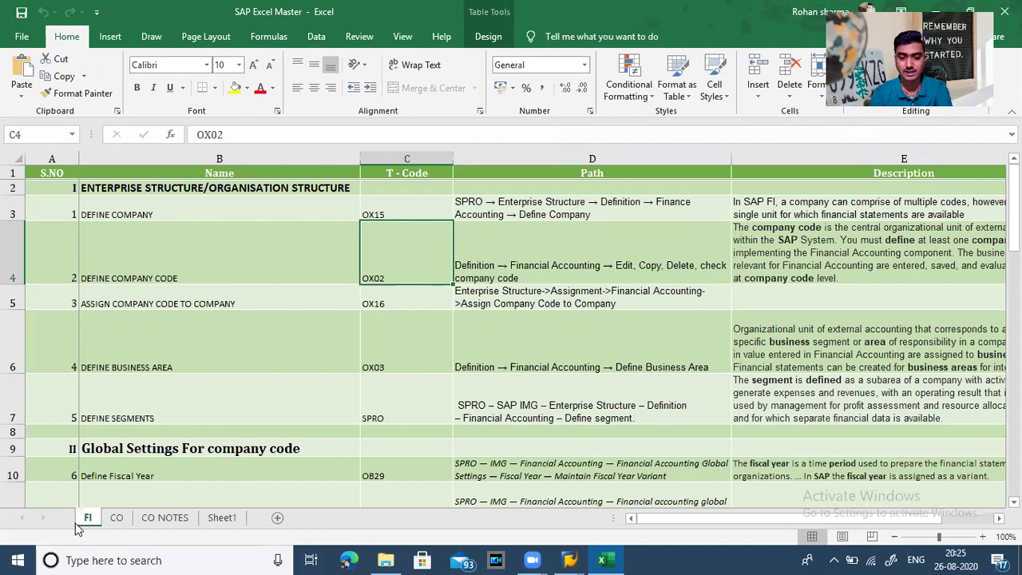
key(alt)
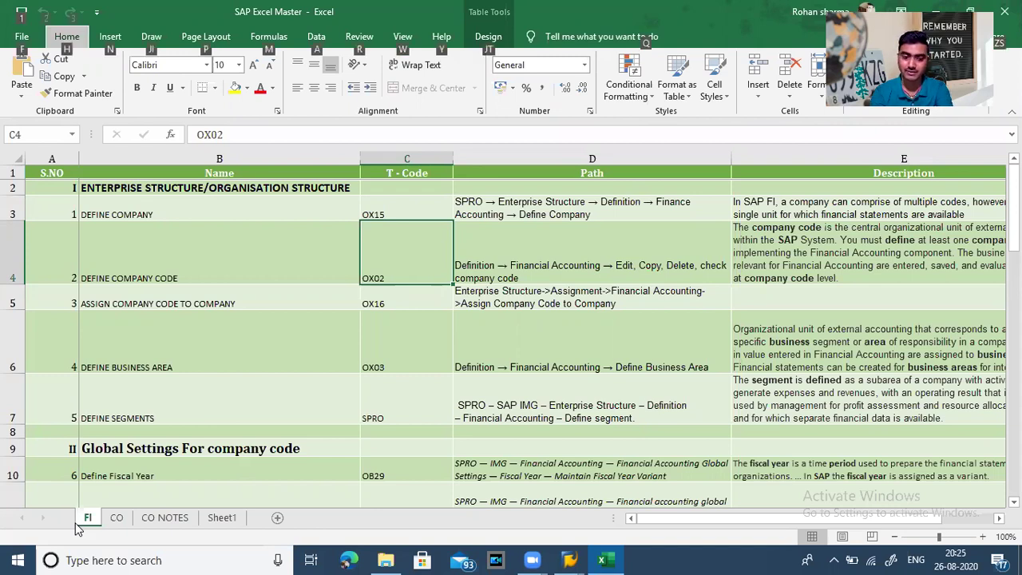
key(Escape)
key(Right)
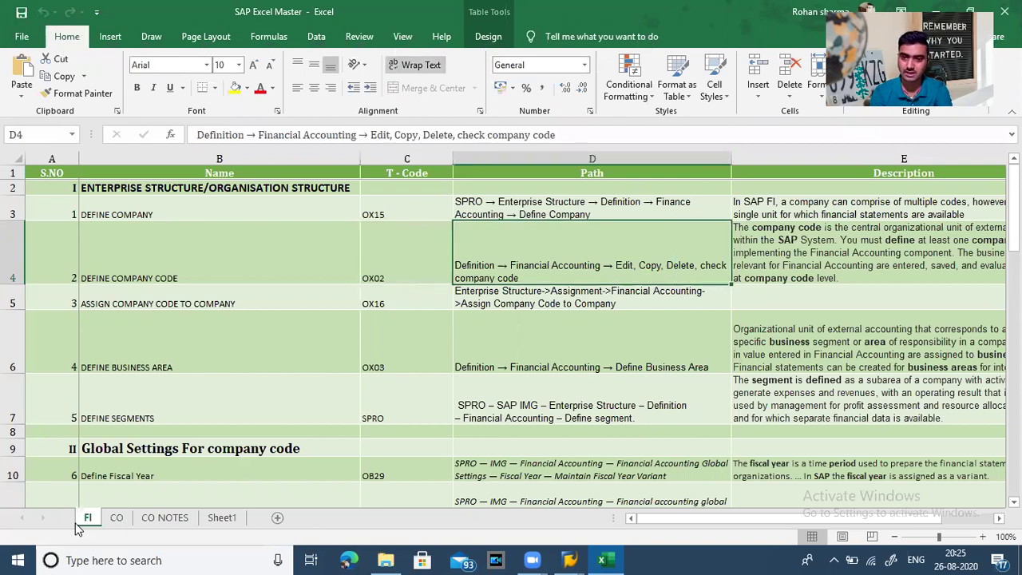
key(Left)
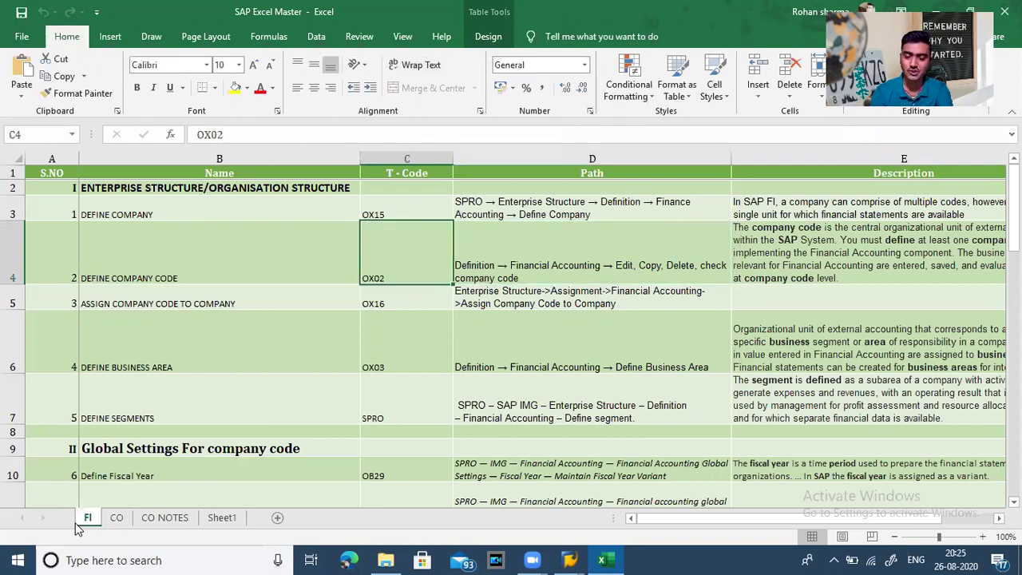
Step: Switch back to SAP, open the company code overview with transaction ox02 and reopen it directly using /nox02
key(alt+Tab)
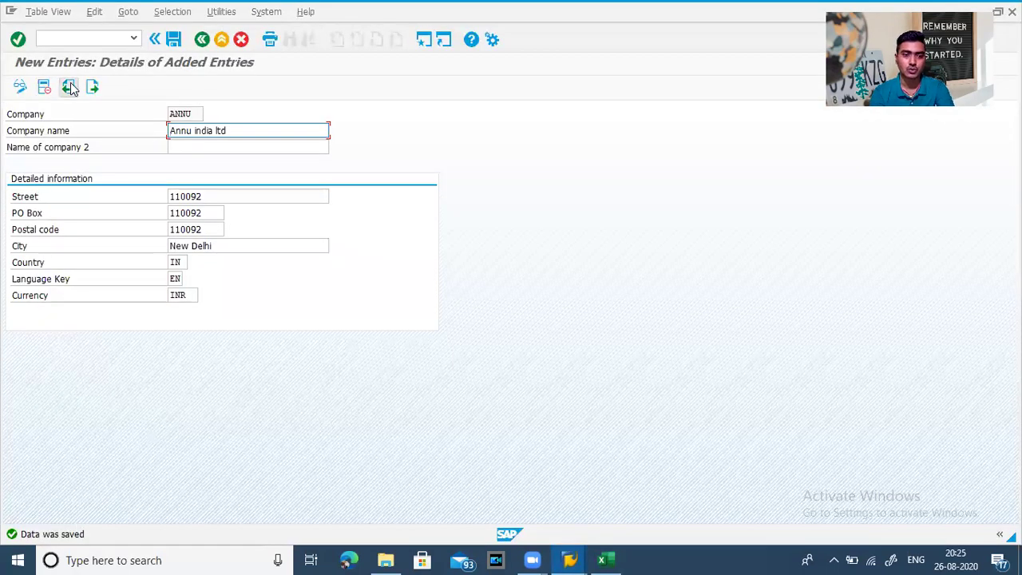
click(70, 36)
text(/n)
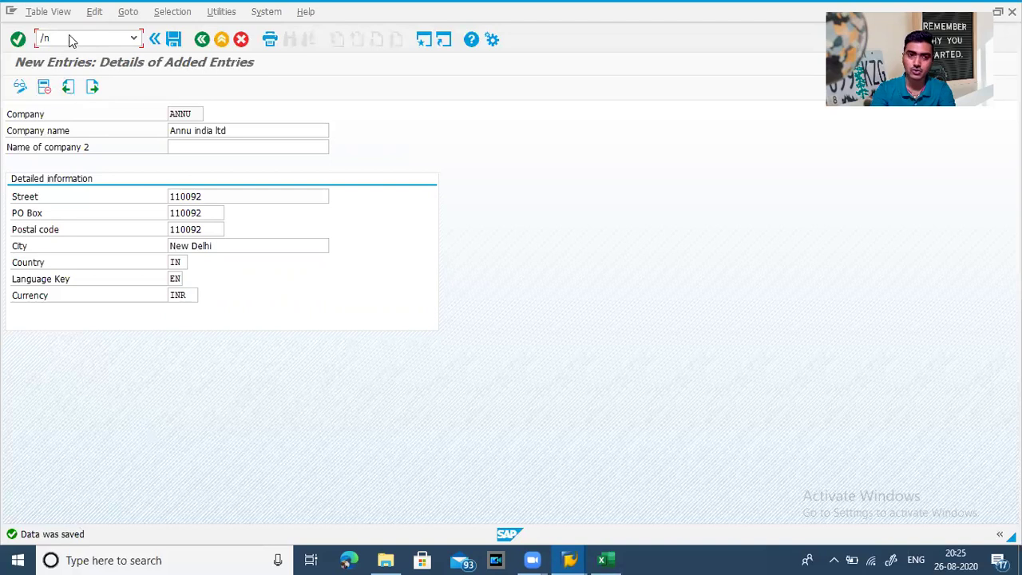
key(Return)
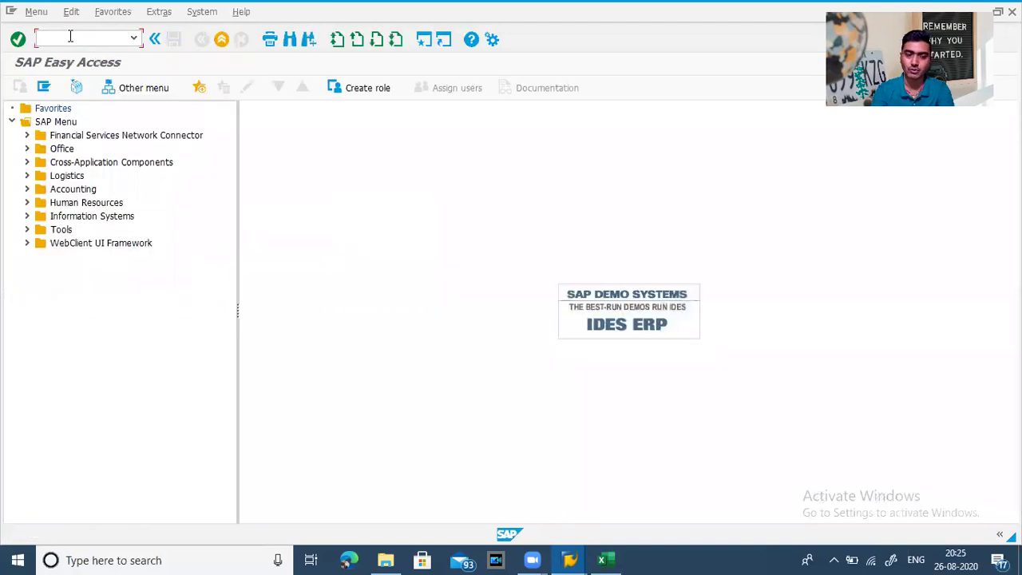
text(ox02)
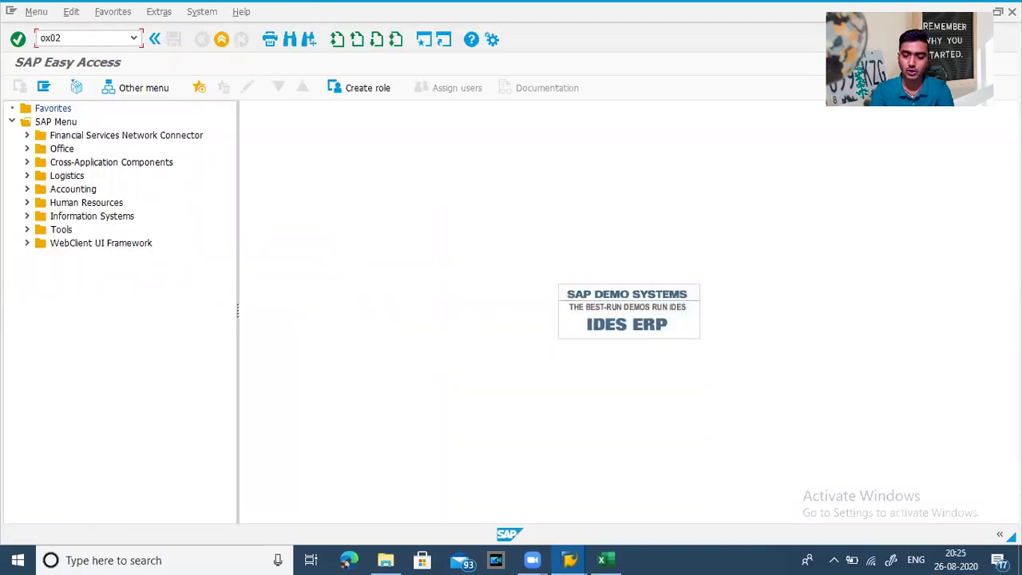
key(Return)
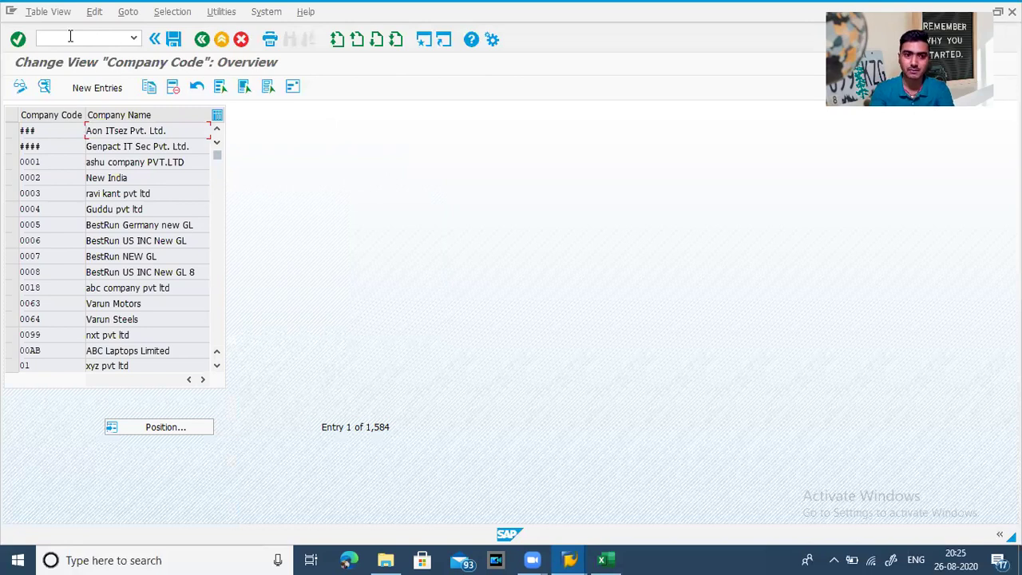
click(70, 37)
text(/nox02)
key(Return)
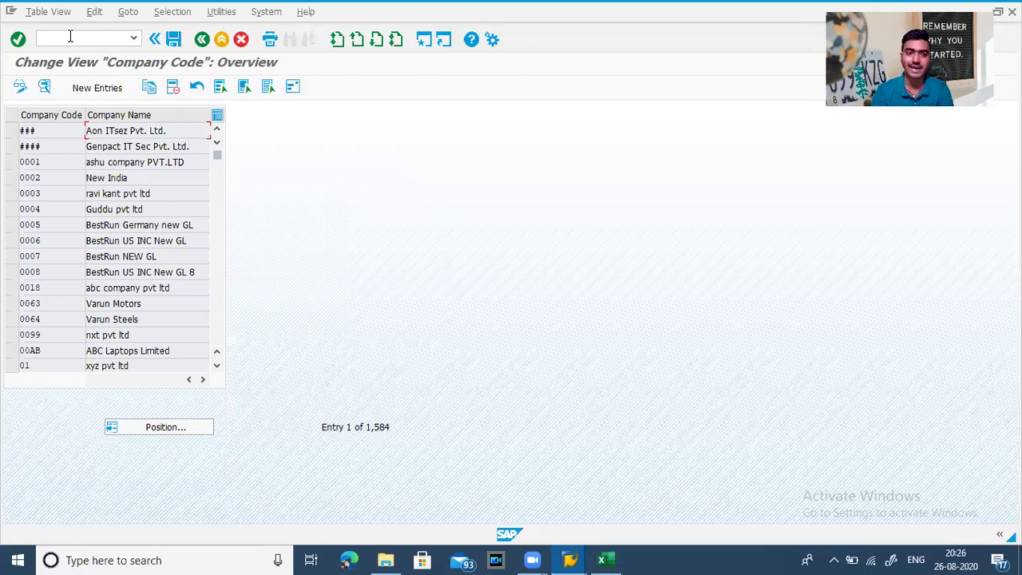
Step: Create a new company code entry with the code annu and the company name "Annu india ltd"
click(94, 89)
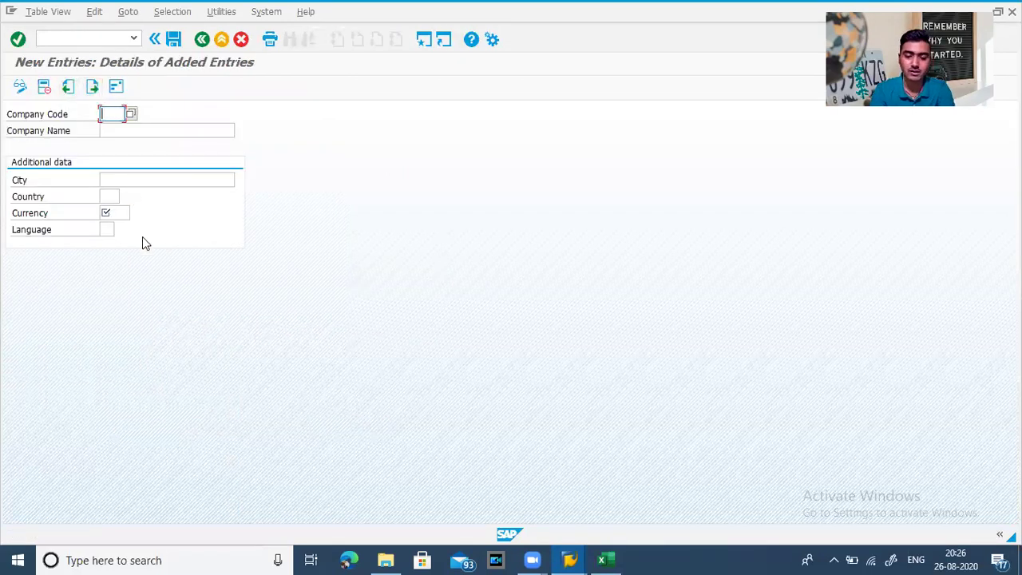
text(a)
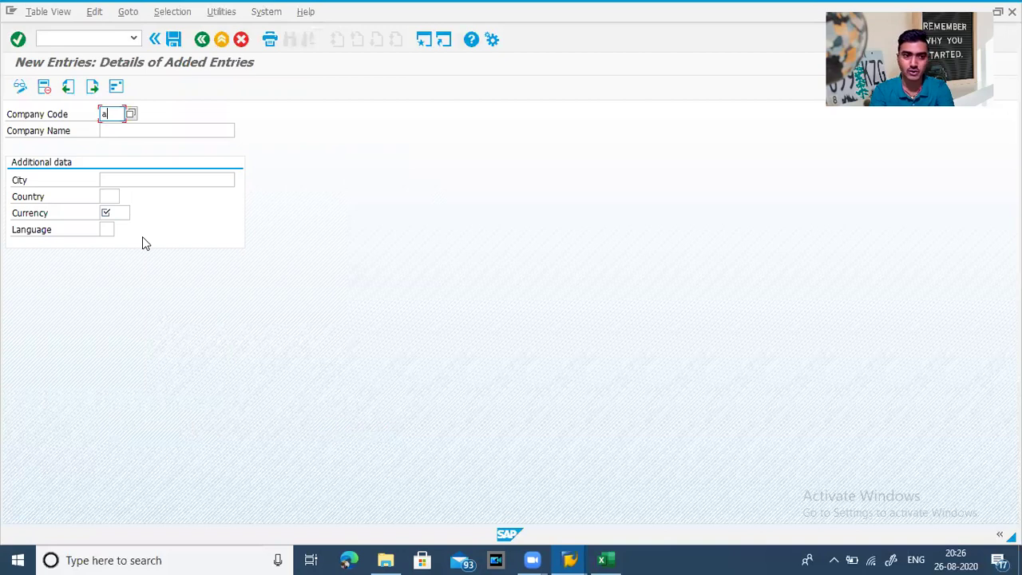
text(nnu)
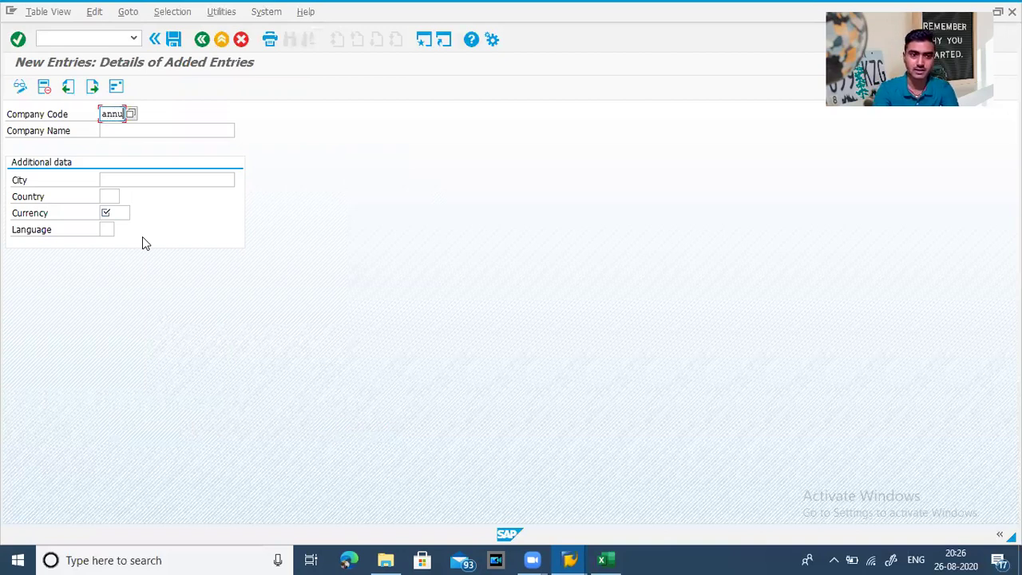
click(153, 131)
text(An)
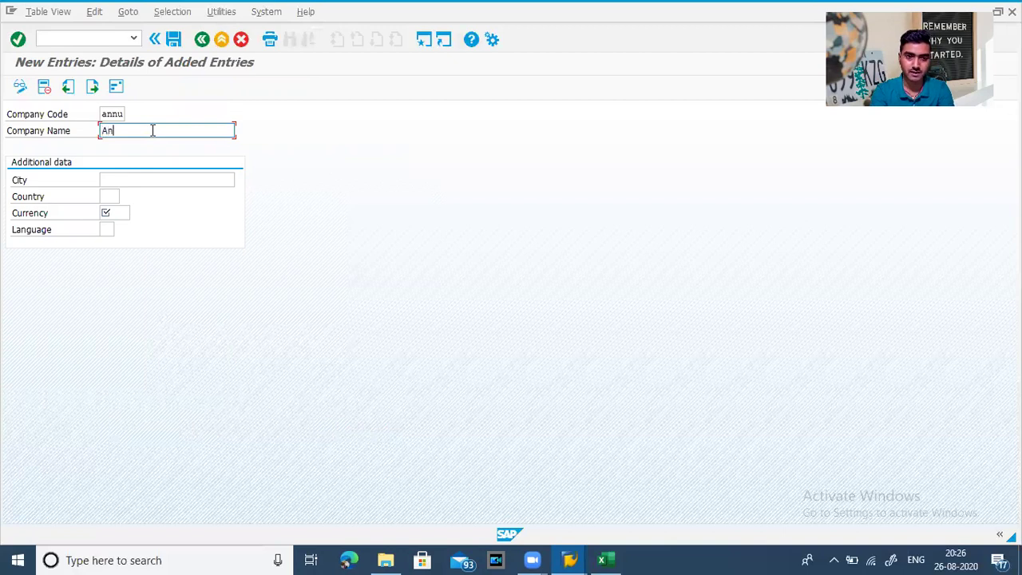
text(nu india ltd)
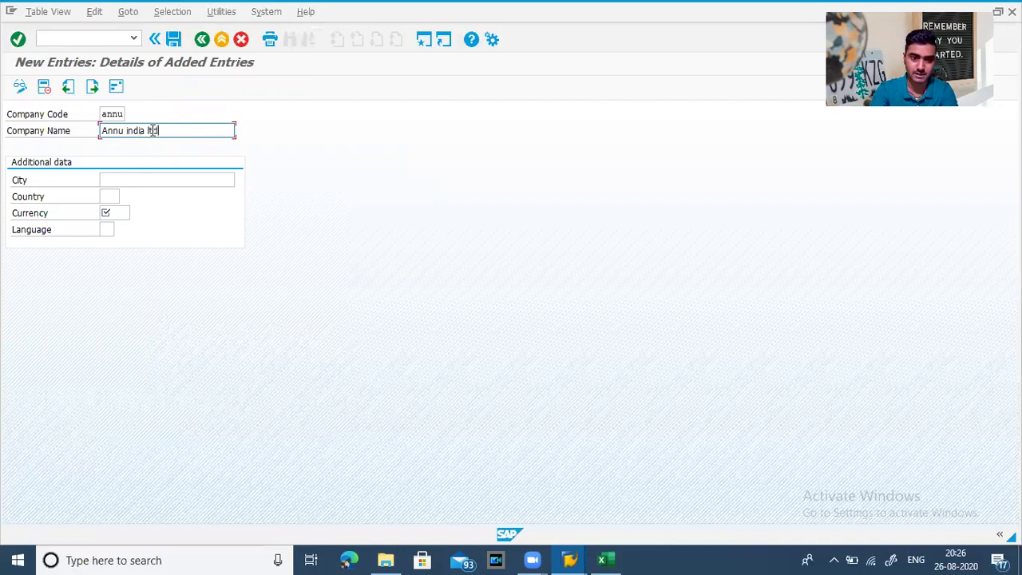
Step: Set the company code's city to New Delhi, country to in, currency to inr and language to en
click(154, 180)
text(New)
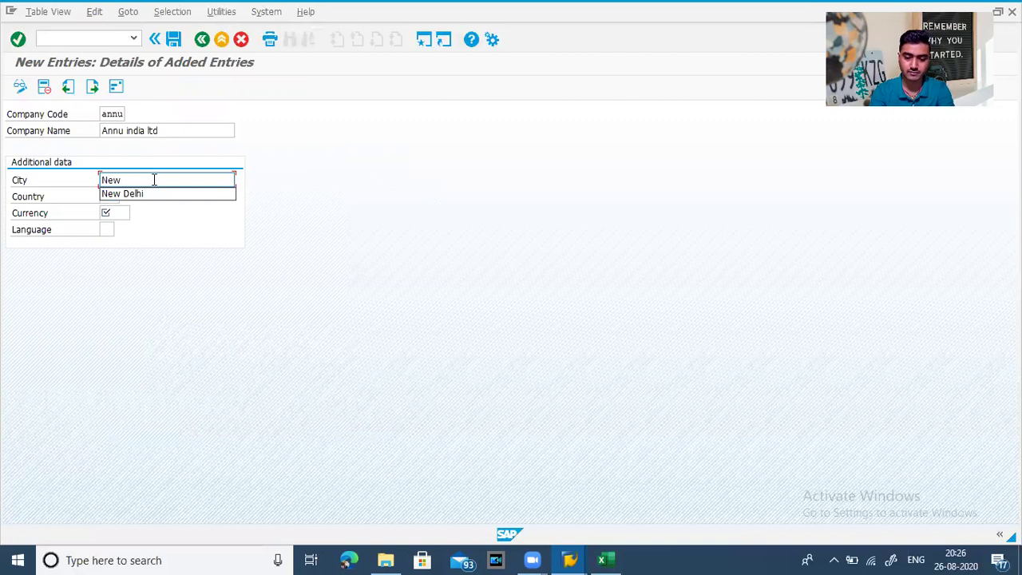
key(Down)
key(Return)
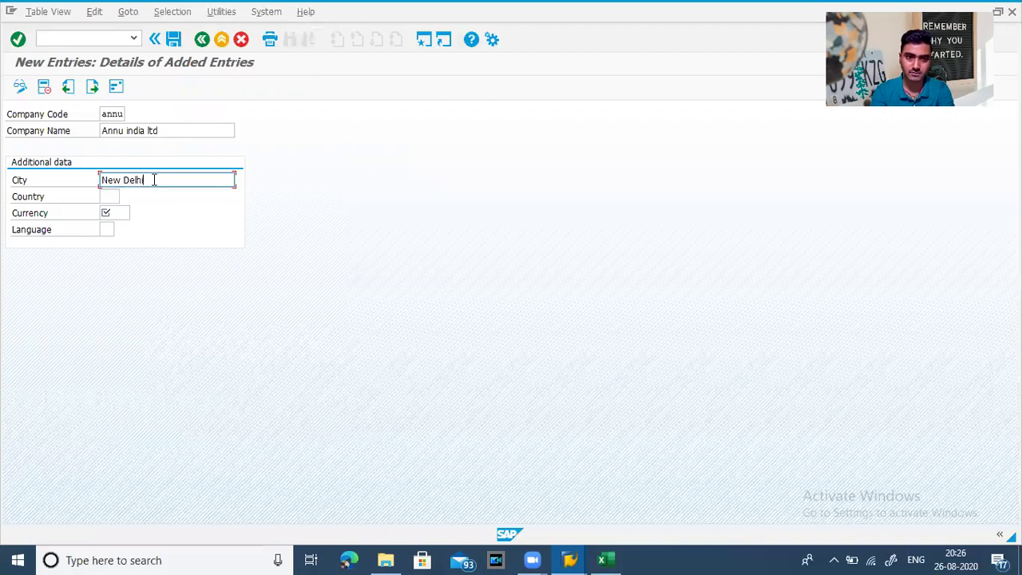
key(Tab)
text(in)
key(Tab)
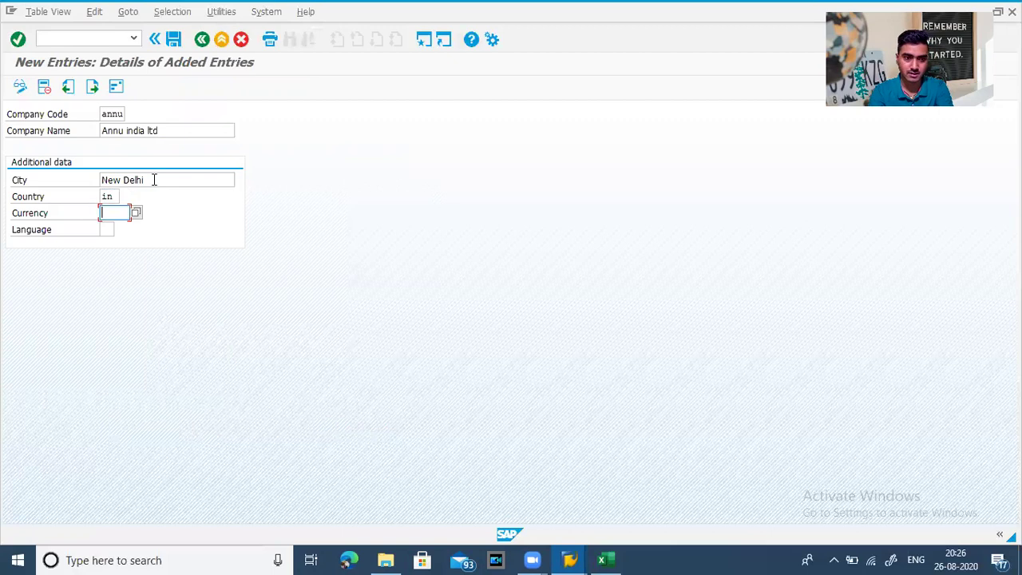
text(inr)
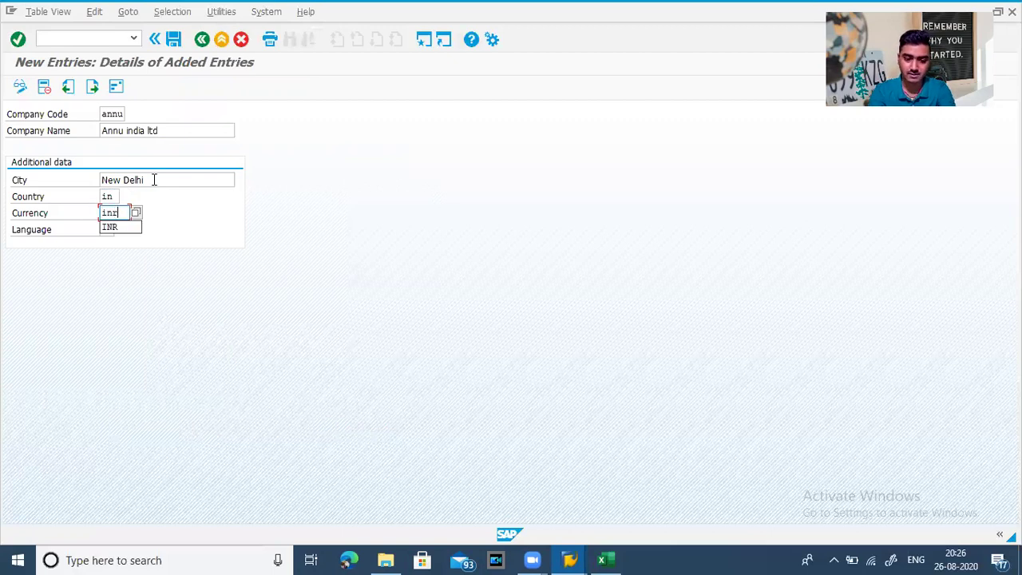
key(Tab)
text(en)
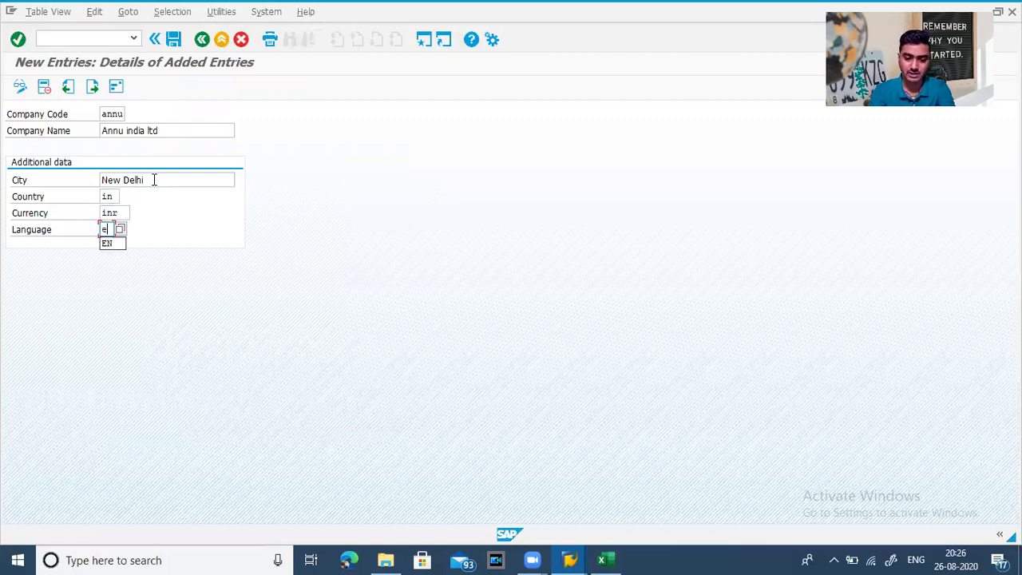
Step: Save the new company code entry and set its address title to Company and name to "Annu india ltd"
click(175, 40)
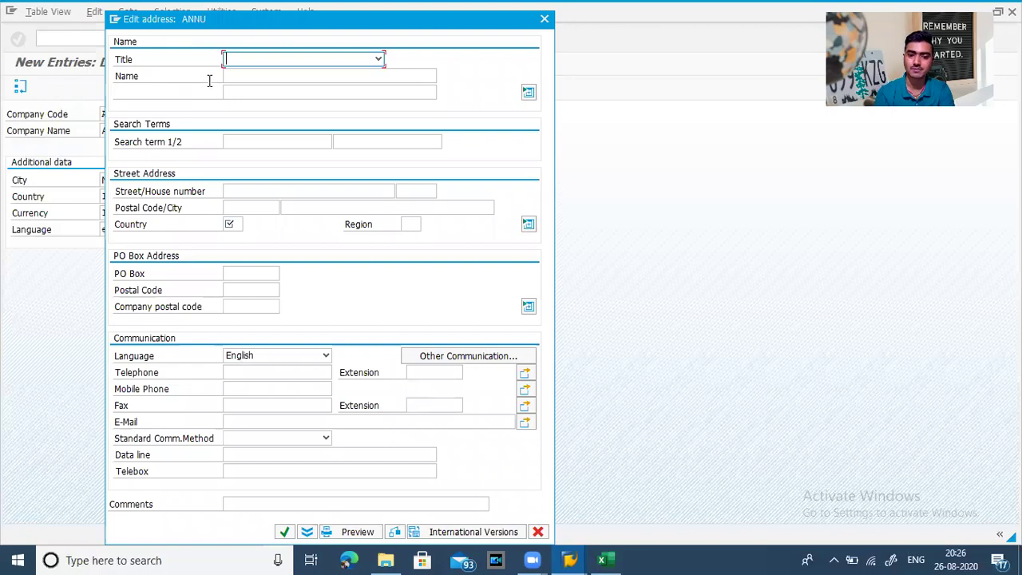
key(Down)
key(Tab)
text(Abnn)
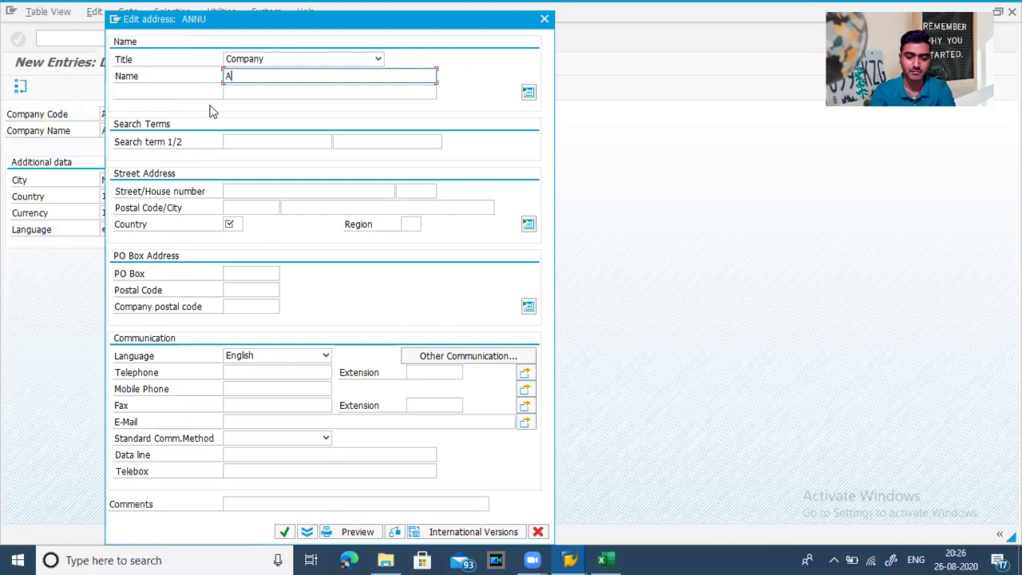
key(BackSpace)
key(BackSpace)
key(BackSpace)
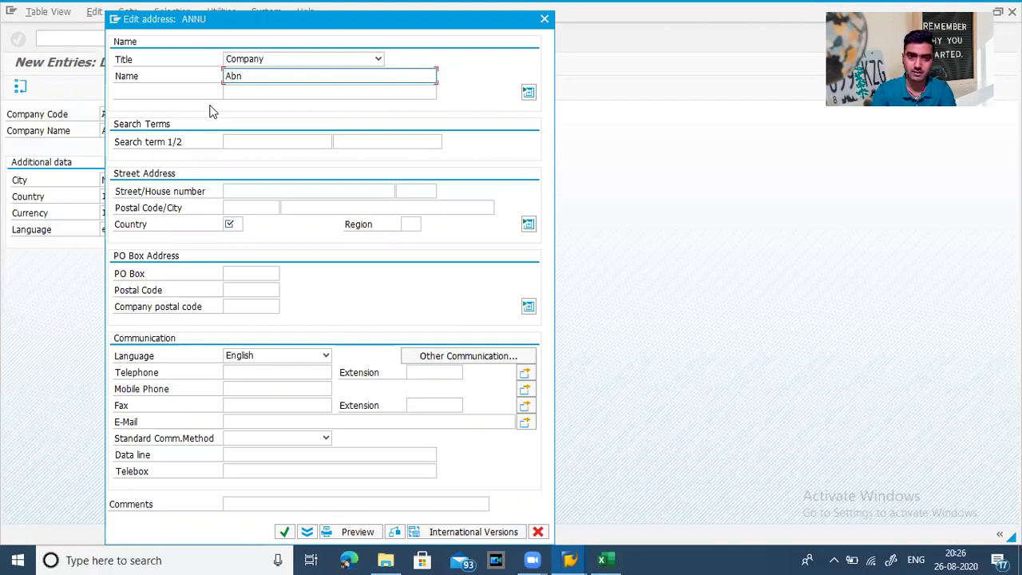
text(nnu india)
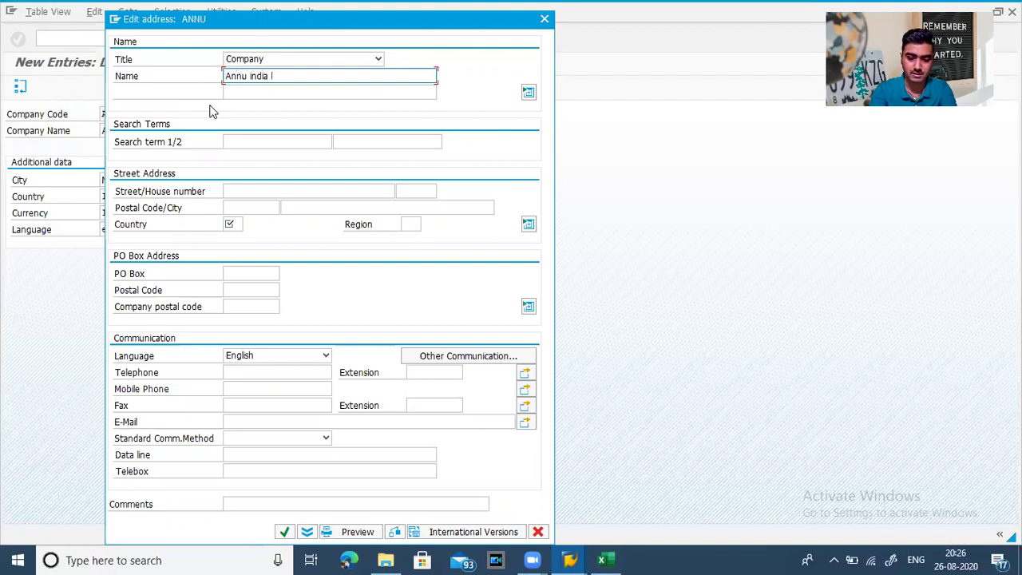
text( ltd)
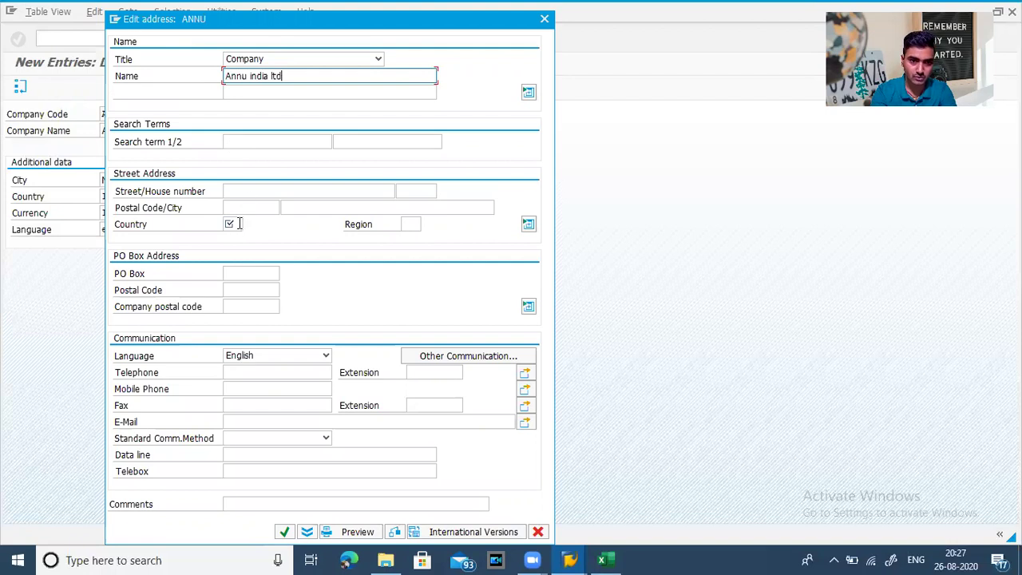
Step: Set the address country to in and region to 30 (Delhi), and save the company code under the proposed Annu Ltd customizing request
click(236, 225)
text(in)
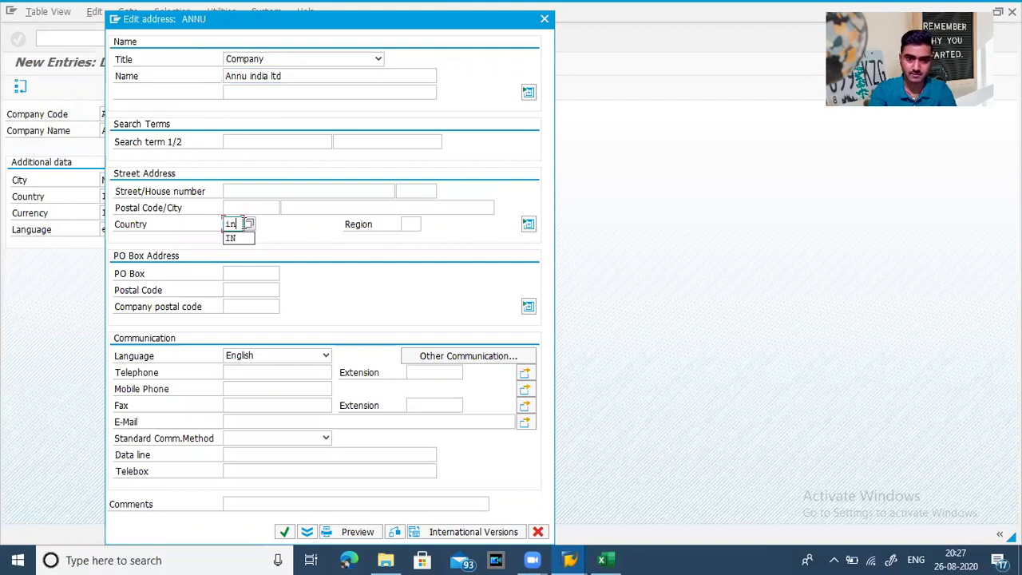
click(406, 223)
key(Return)
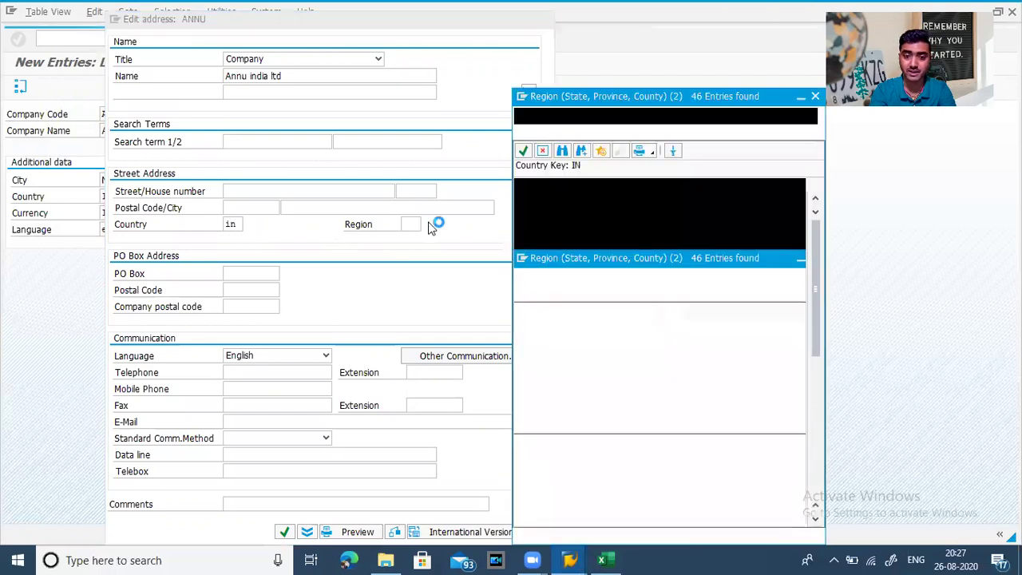
click(563, 153)
text(del)
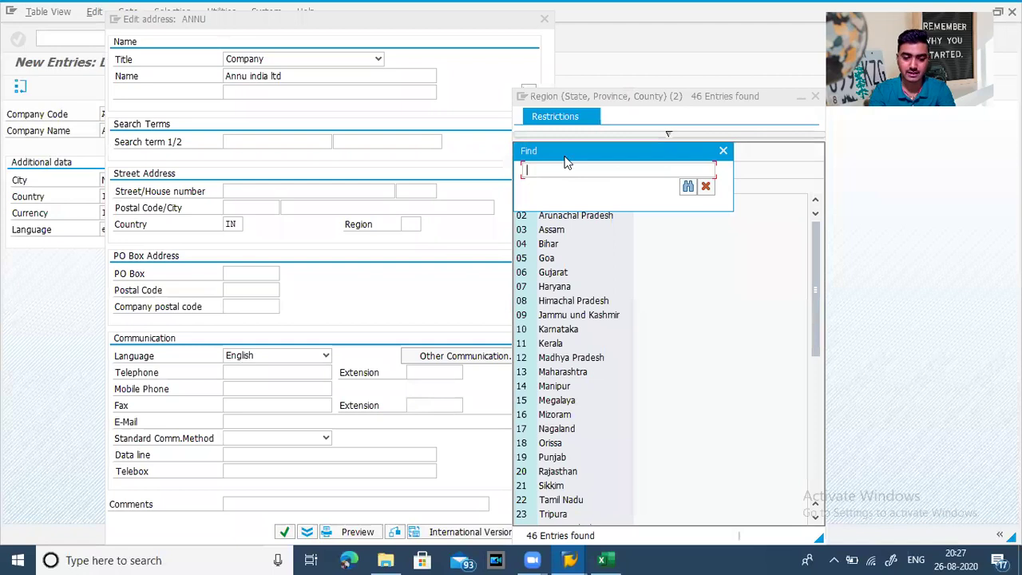
text(hi)
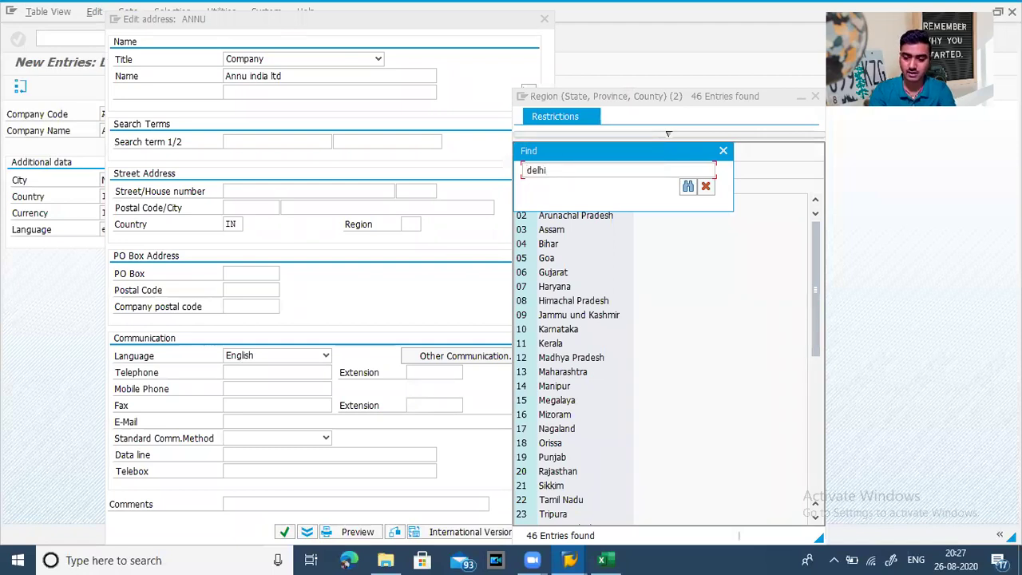
key(Return)
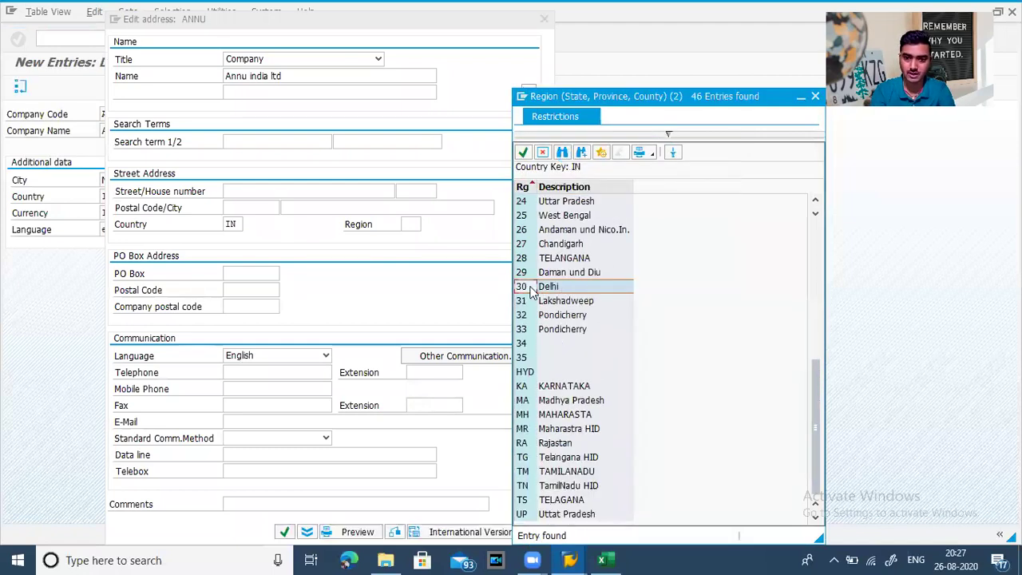
double_click(533, 289)
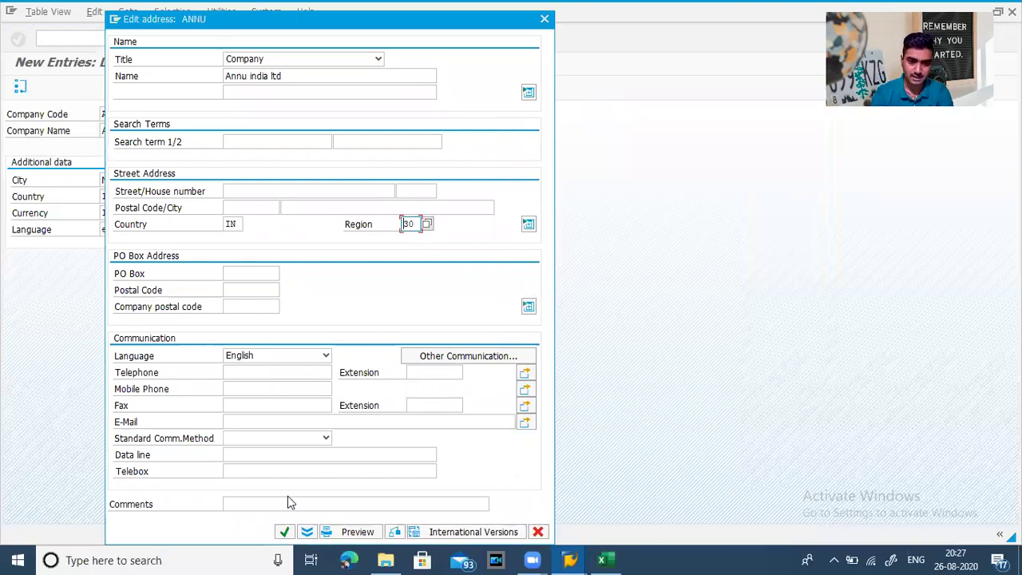
click(285, 533)
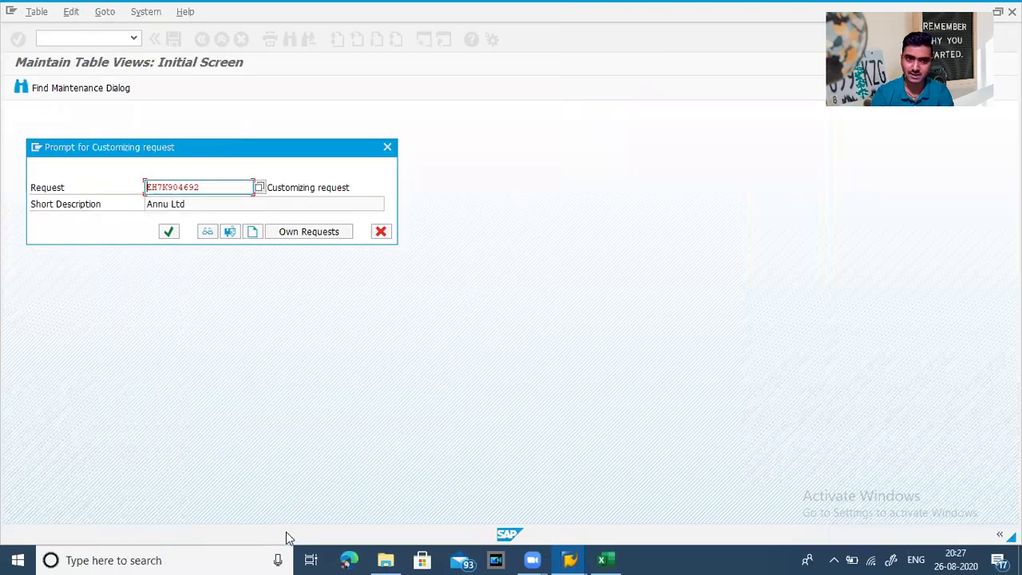
click(169, 231)
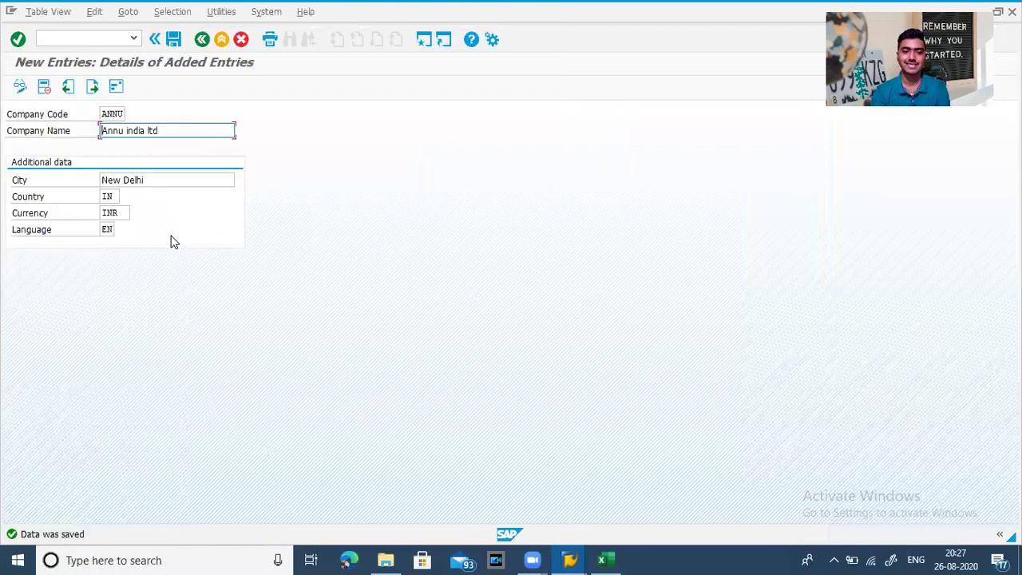
Step: Switch to the SAP Excel Master workbook and look up the transaction code for Assign Company Code to Company
key(alt+Tab)
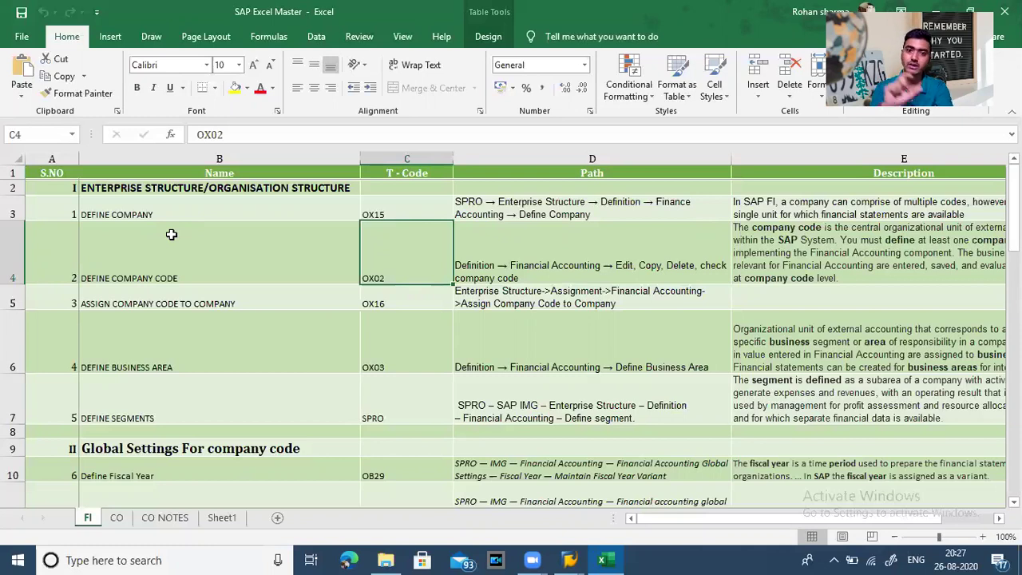
key(alt+Tab)
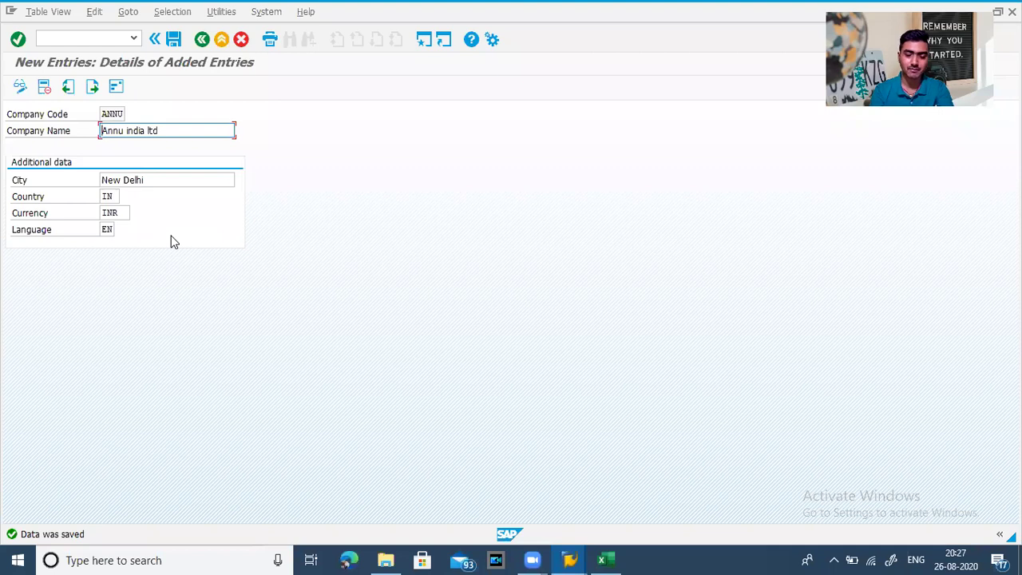
key(alt+Tab)
key(Down)
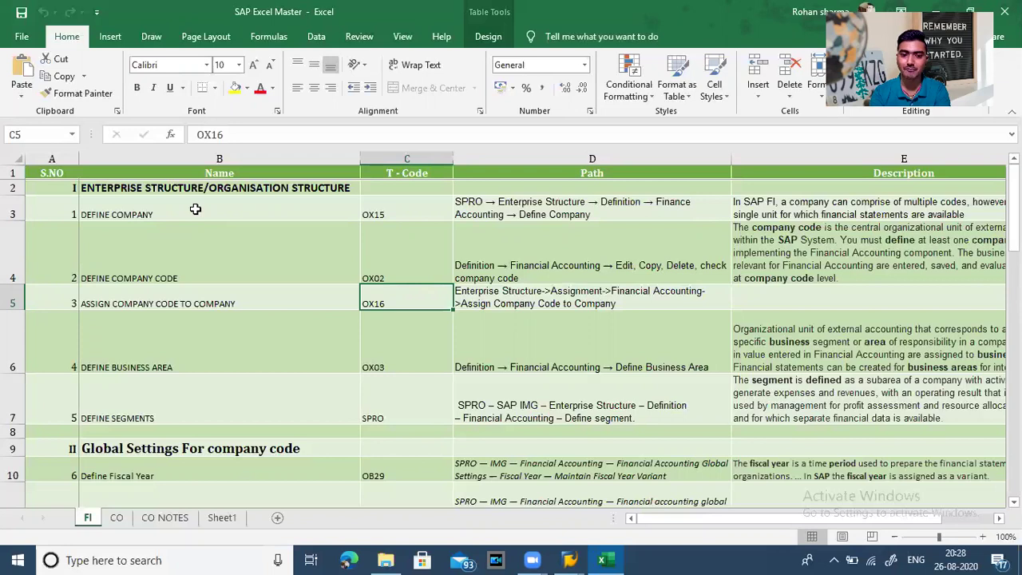
click(195, 209)
click(370, 299)
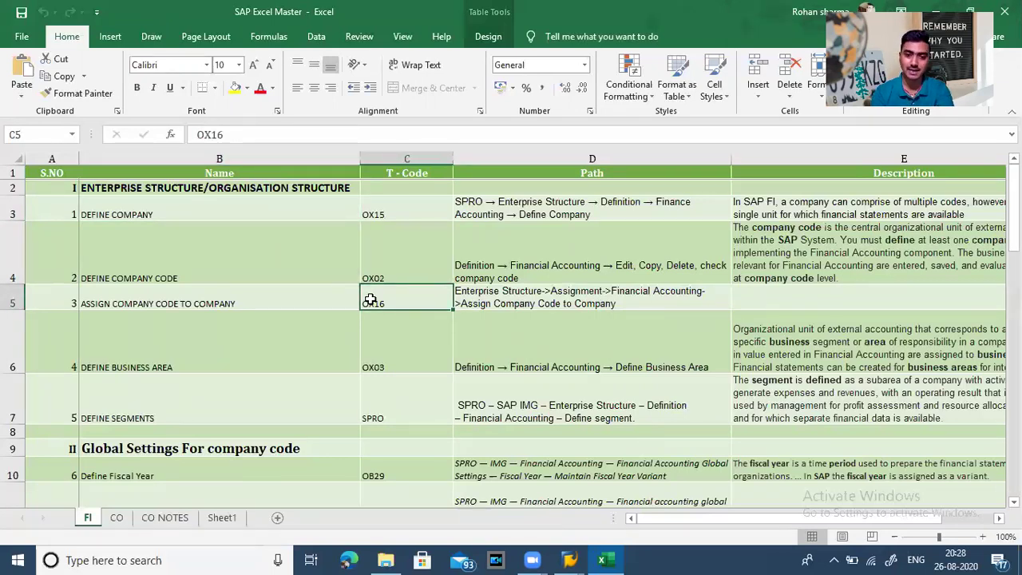
Step: Switch back to SAP and open the company code to company assignment overview with /nox16
key(alt+Tab)
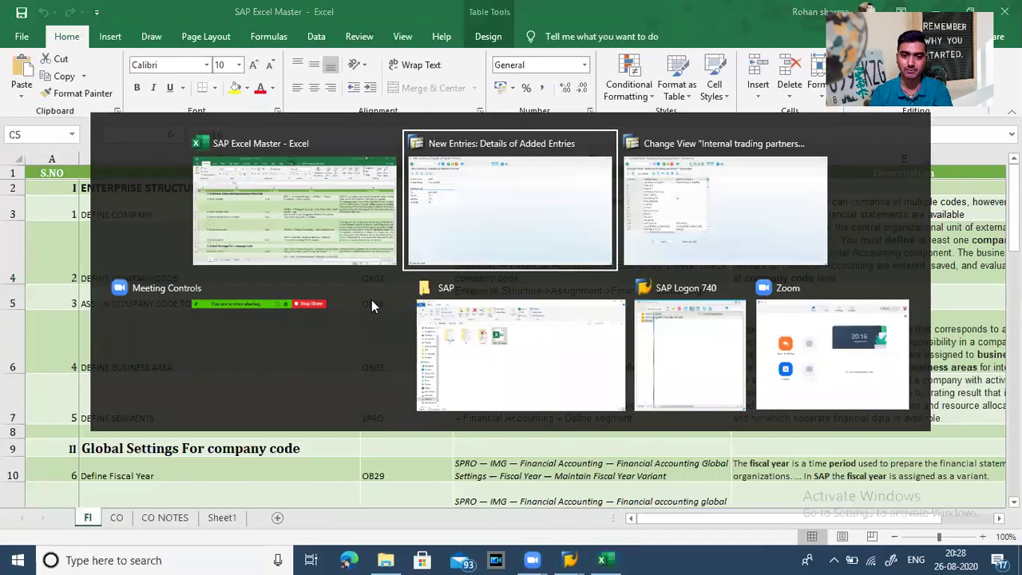
click(81, 39)
text(/n)
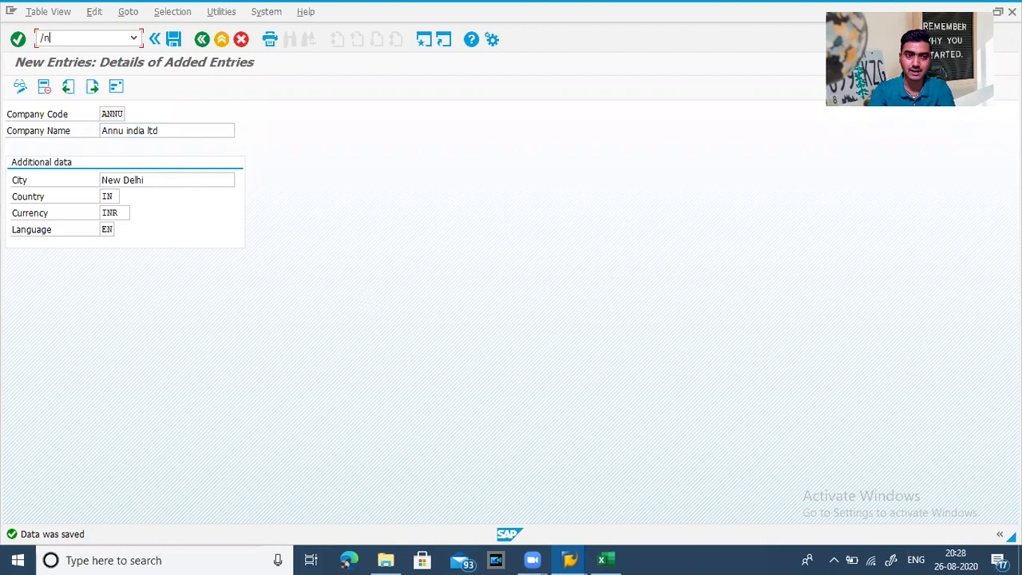
text(ox16)
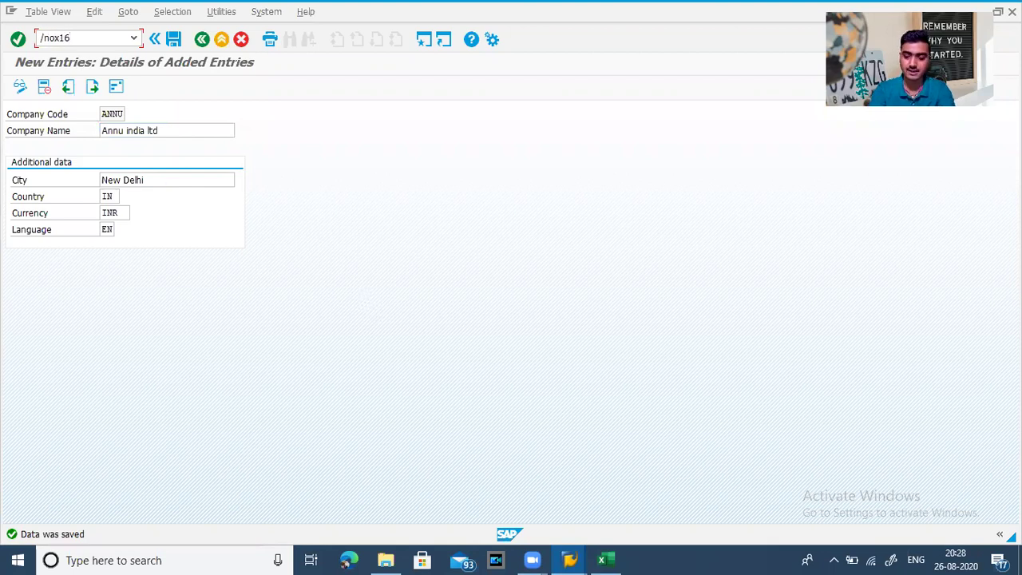
key(Return)
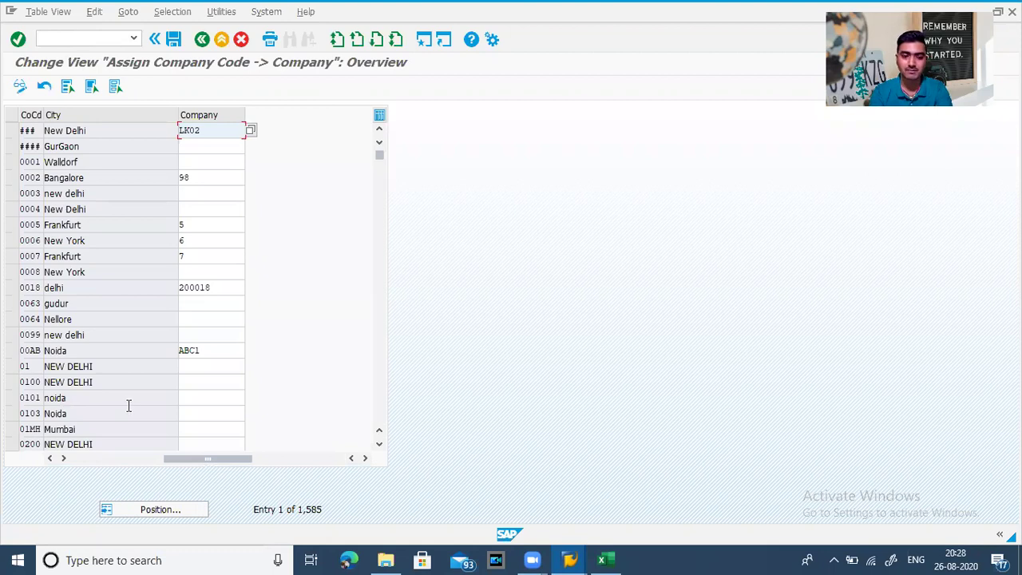
Step: Locate company code annu, assign it to company annu and save under the proposed Annu Ltd customizing request
click(157, 509)
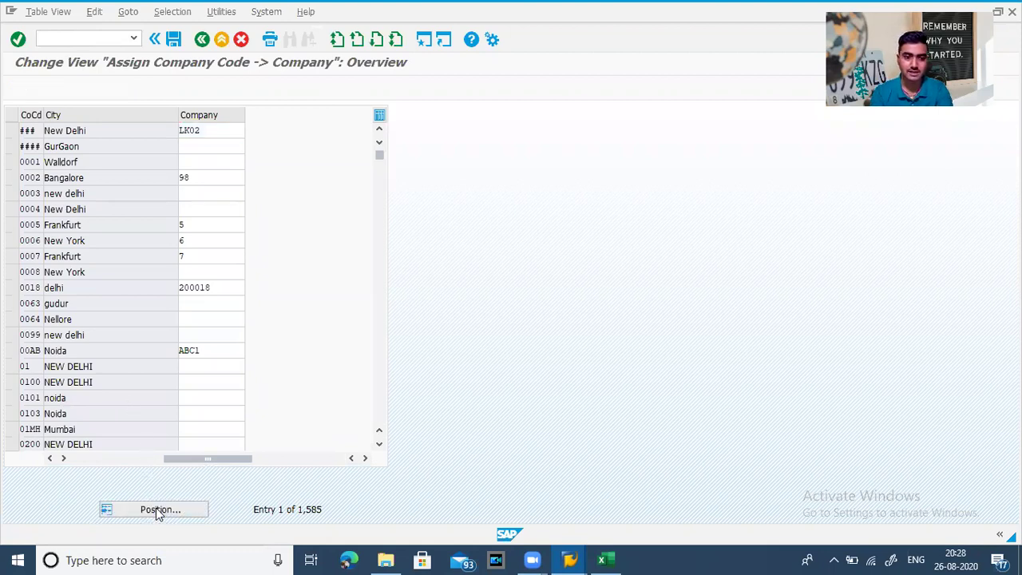
text(a)
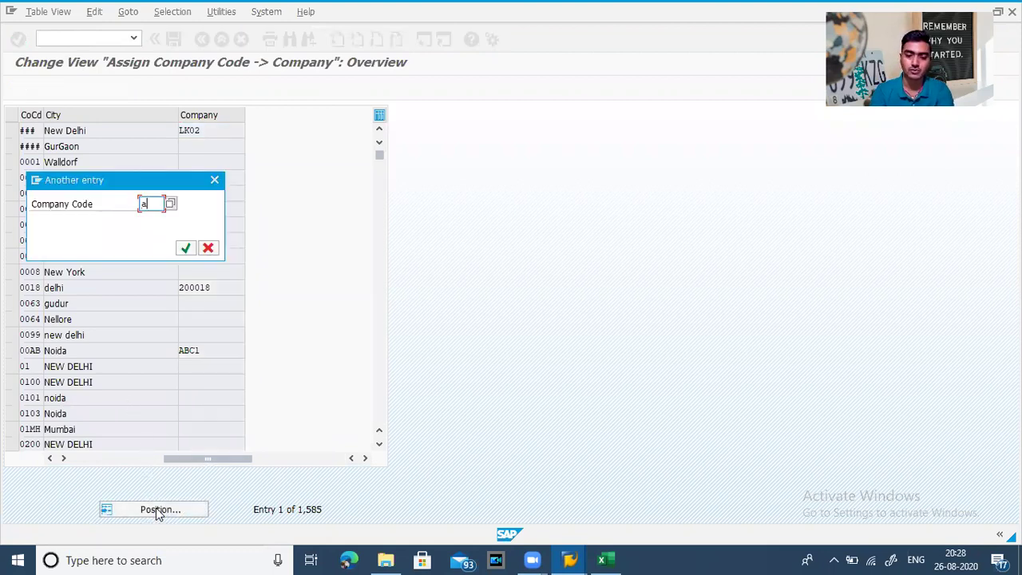
text(nnu)
key(Return)
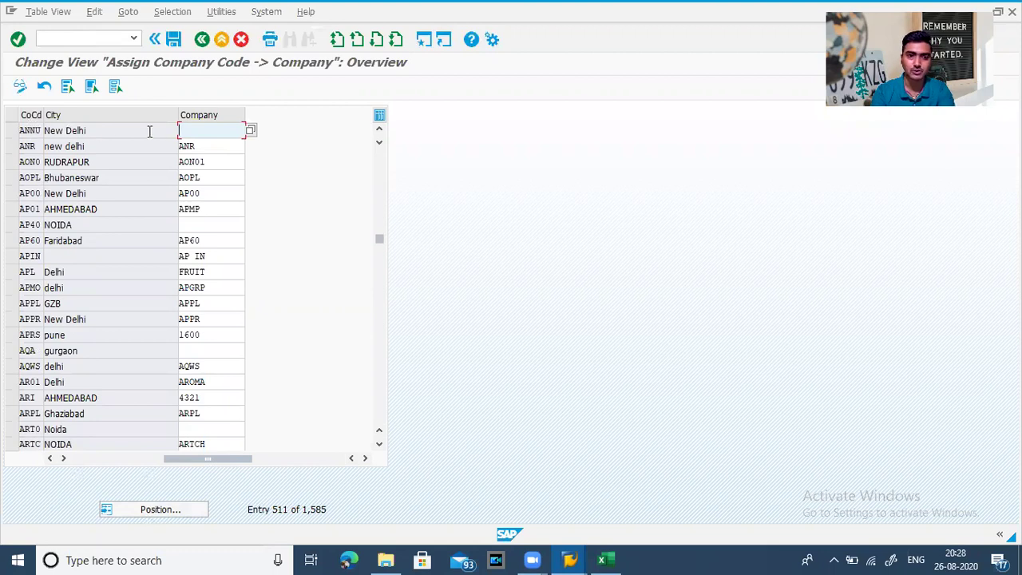
text(annu)
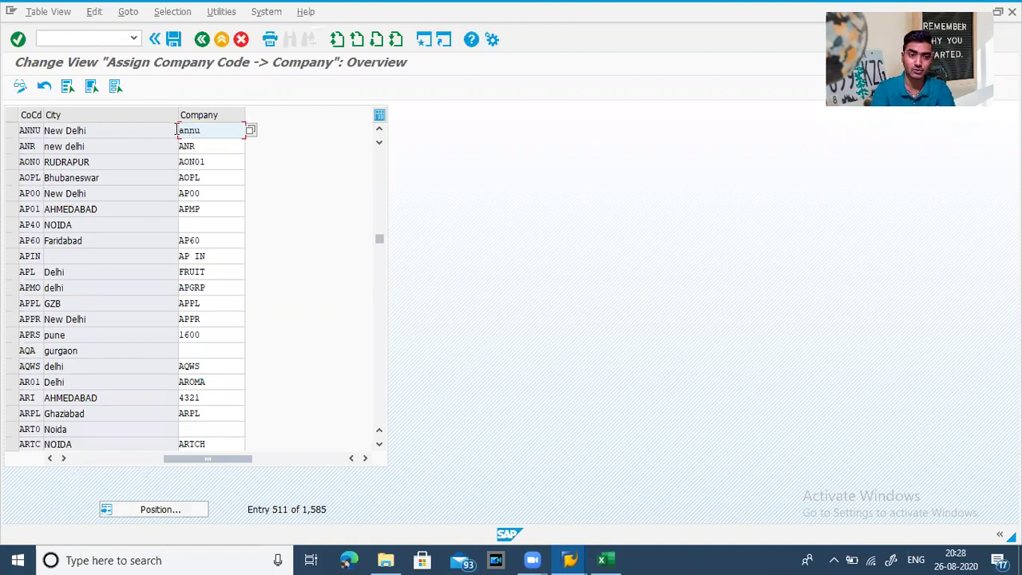
click(174, 39)
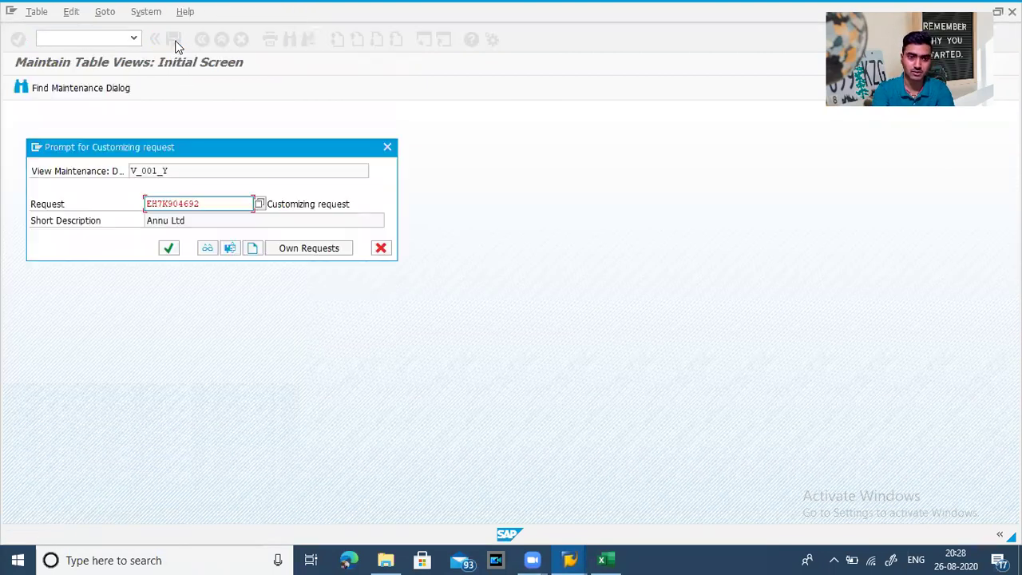
click(169, 249)
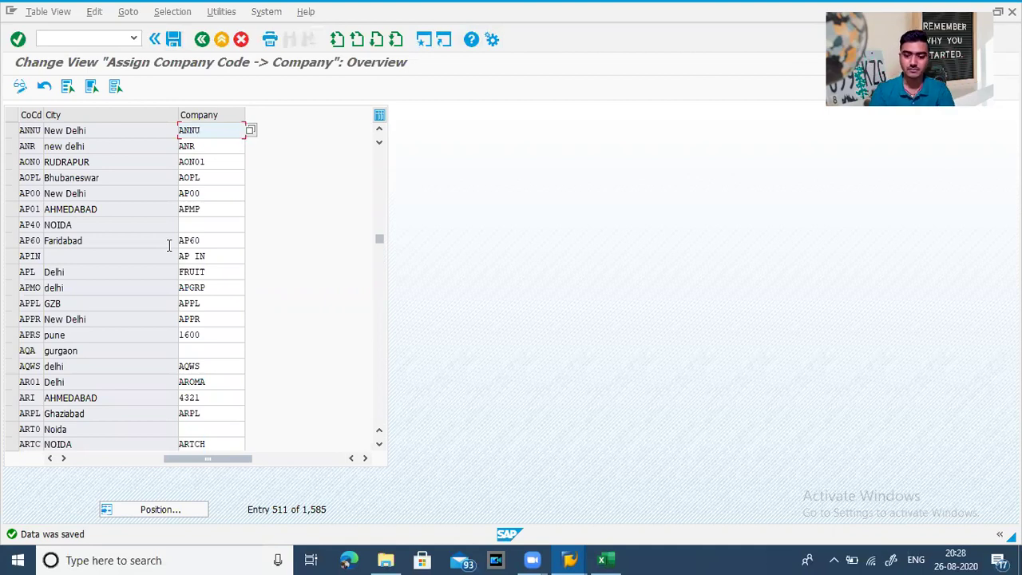
Step: Look up the Define Business Area transaction code in the SAP Excel Master workbook and open it in SAP with /nox03
key(alt+Tab)
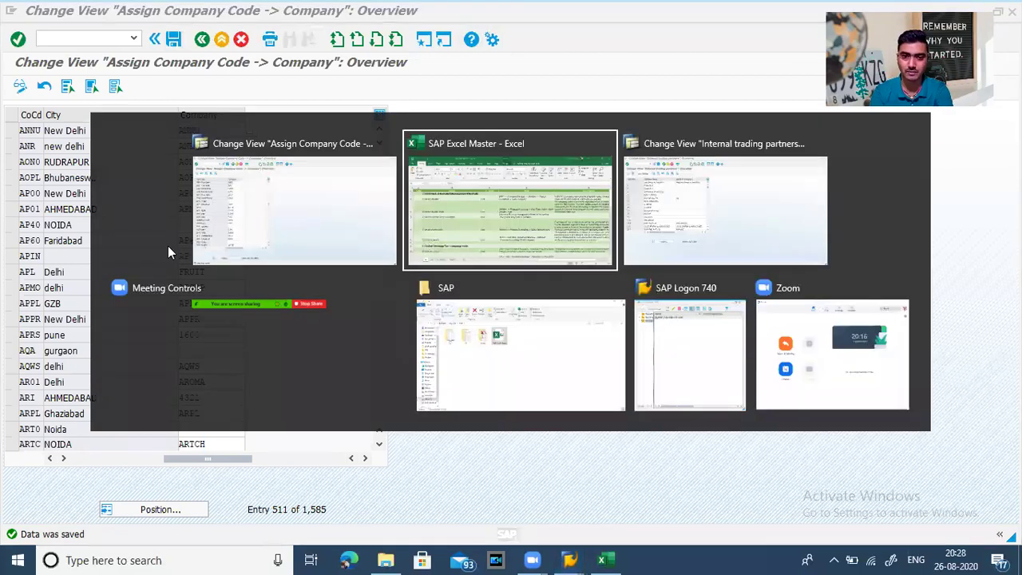
key(Down)
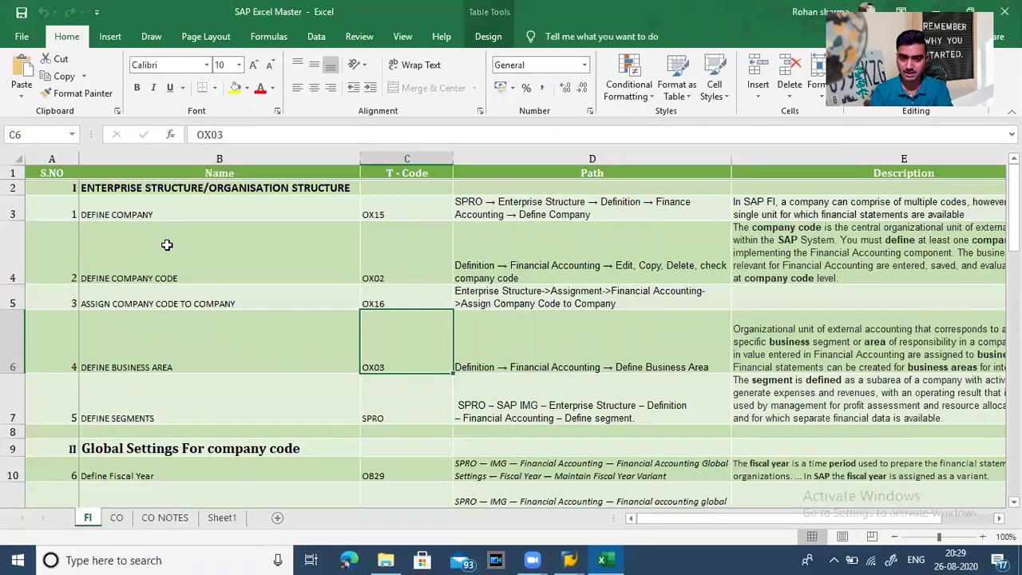
key(alt+Tab)
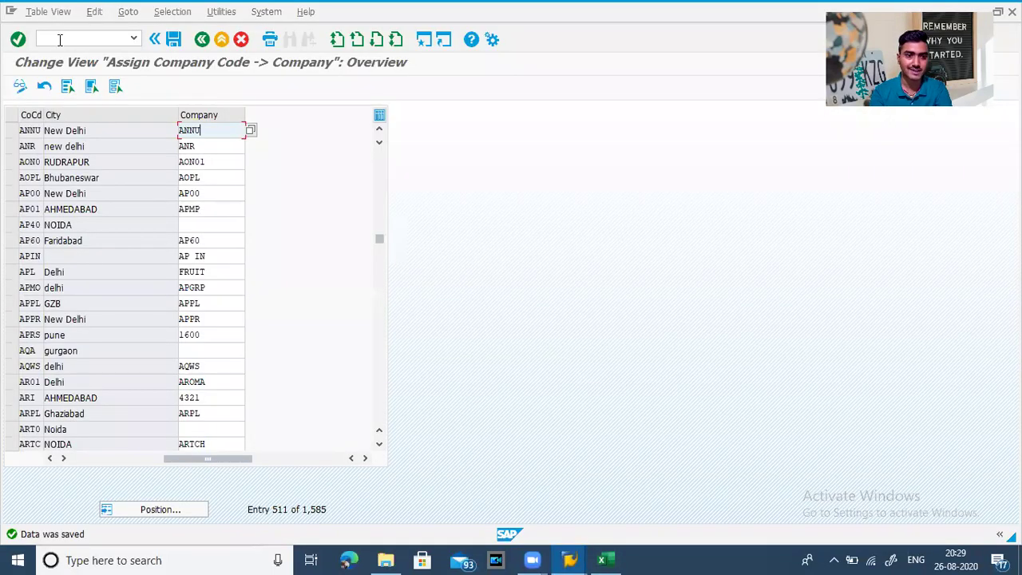
click(59, 39)
text(/n)
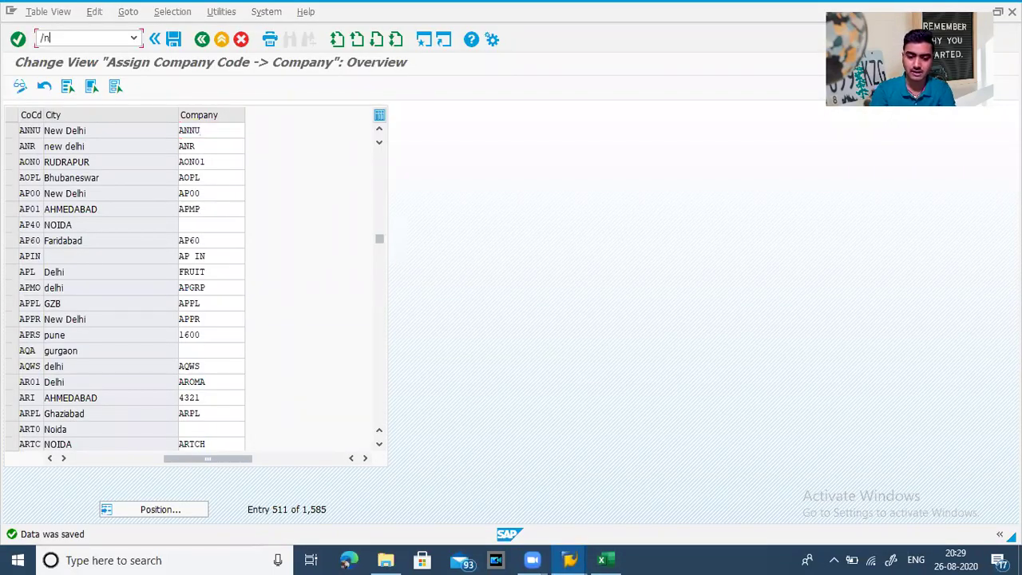
text(ox03)
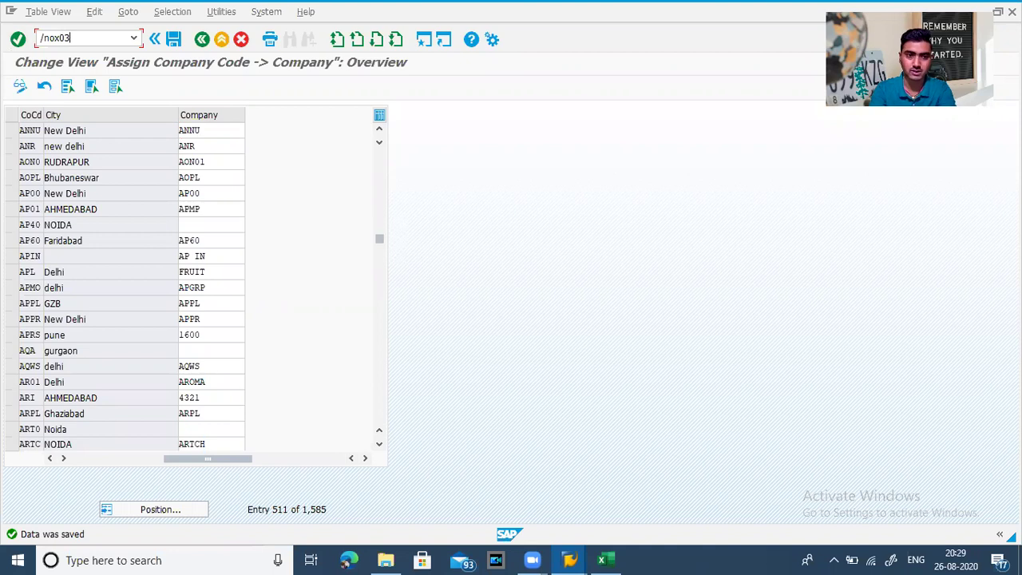
key(Return)
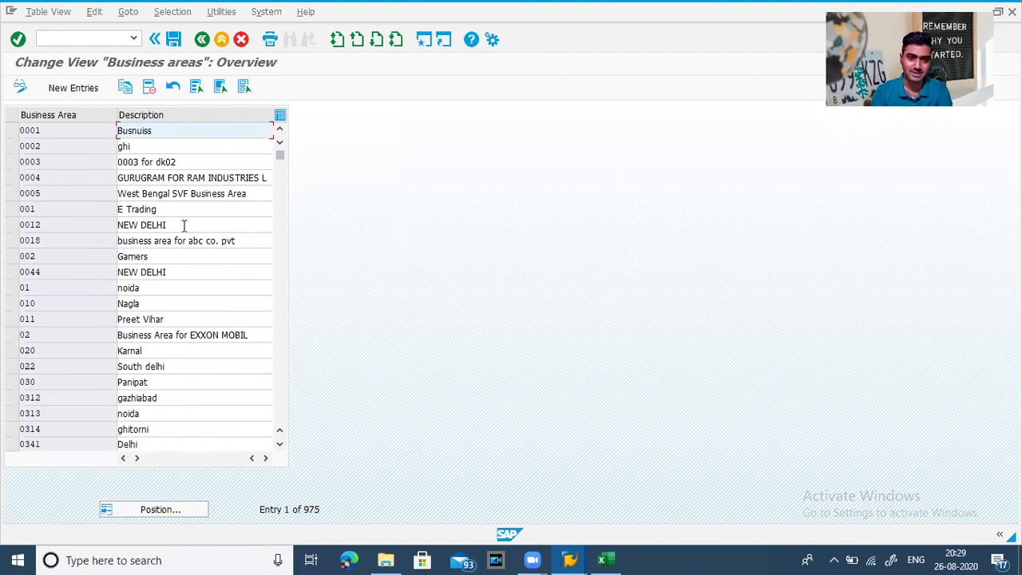
Step: Look through the existing business areas and open the blank table for new business area entries
click(280, 444)
click(279, 444)
click(279, 444)
click(280, 444)
click(280, 444)
click(280, 444)
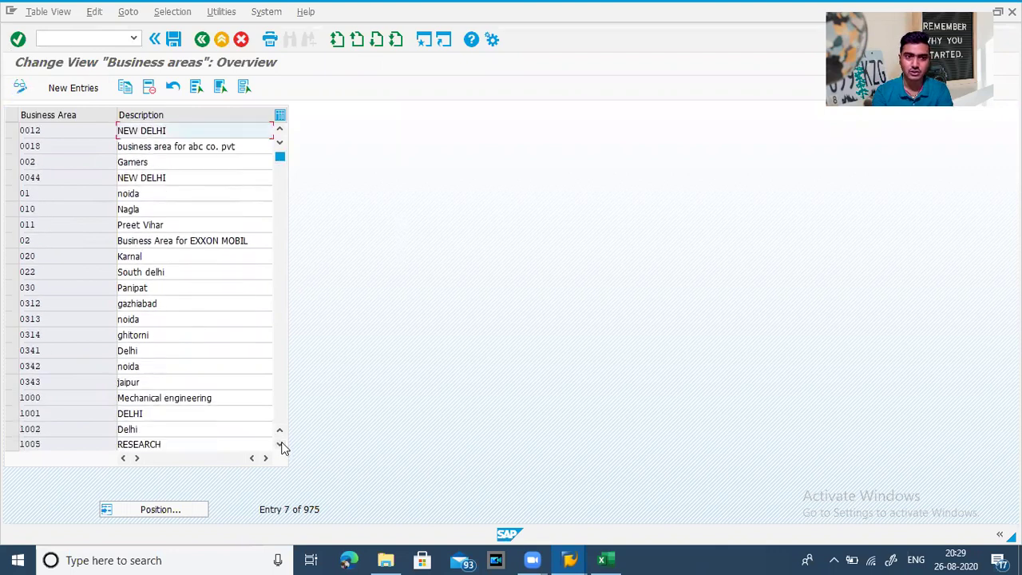
click(79, 95)
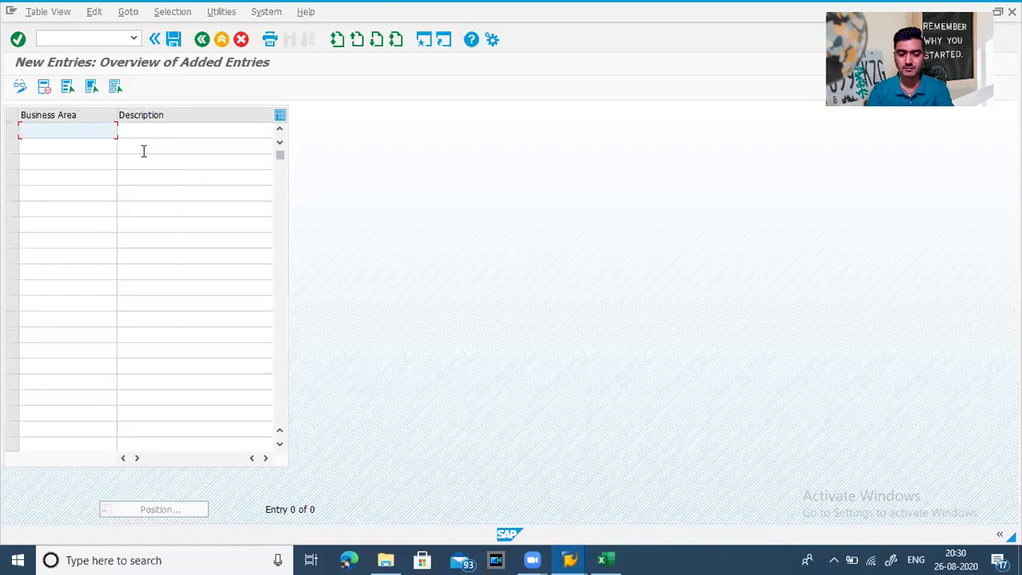
Step: Switch to the SAP Excel Master workbook and read the Define Segments row's transaction code, path and description
key(alt+Tab)
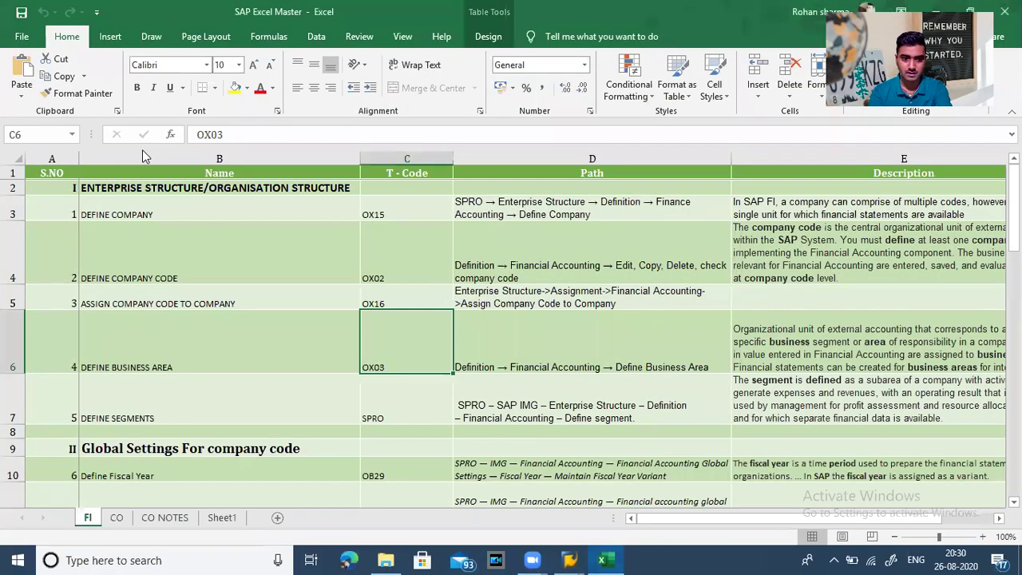
key(Down)
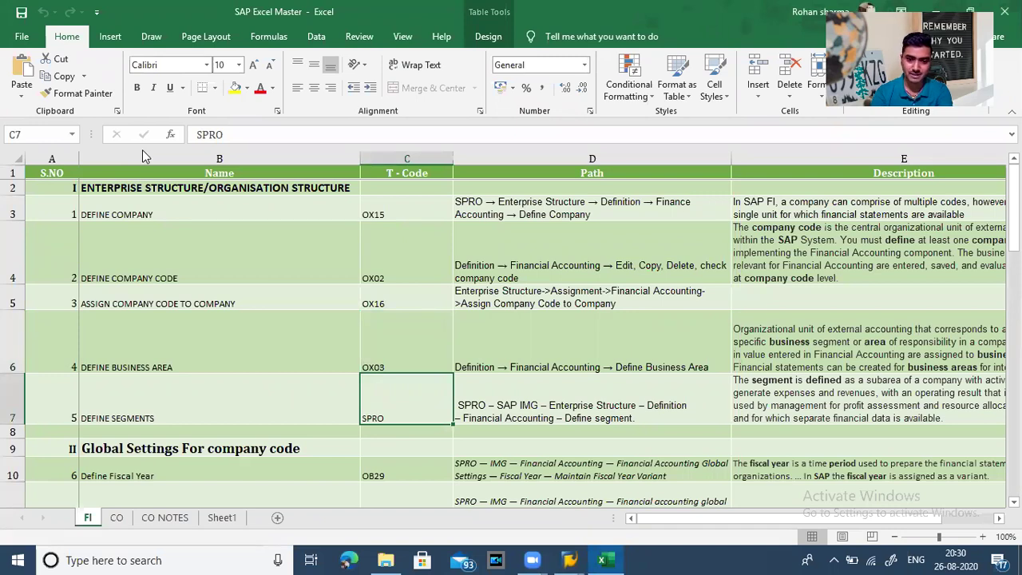
key(Left)
key(Right)
key(Right)
key(Right)
key(Right)
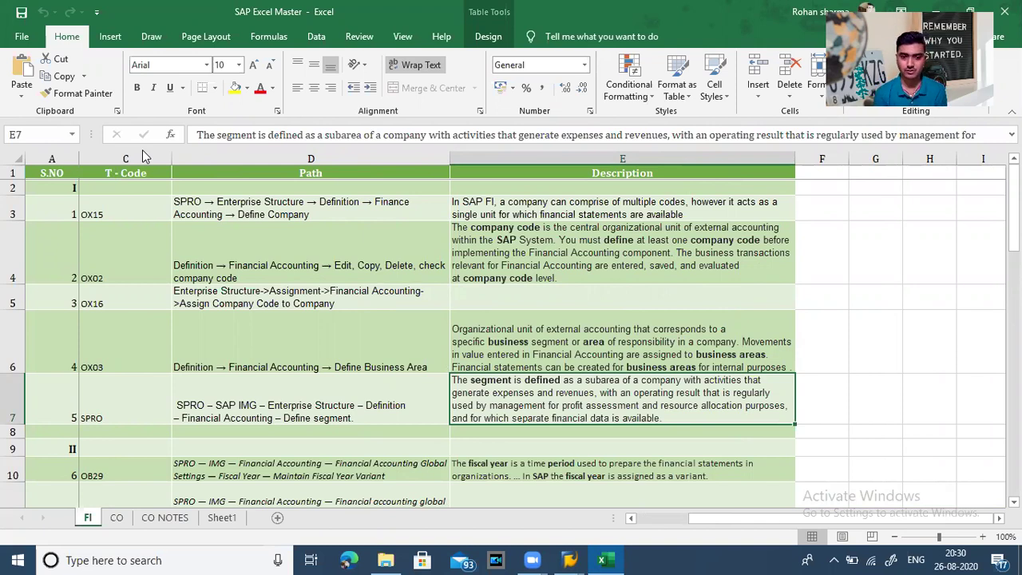
key(Left)
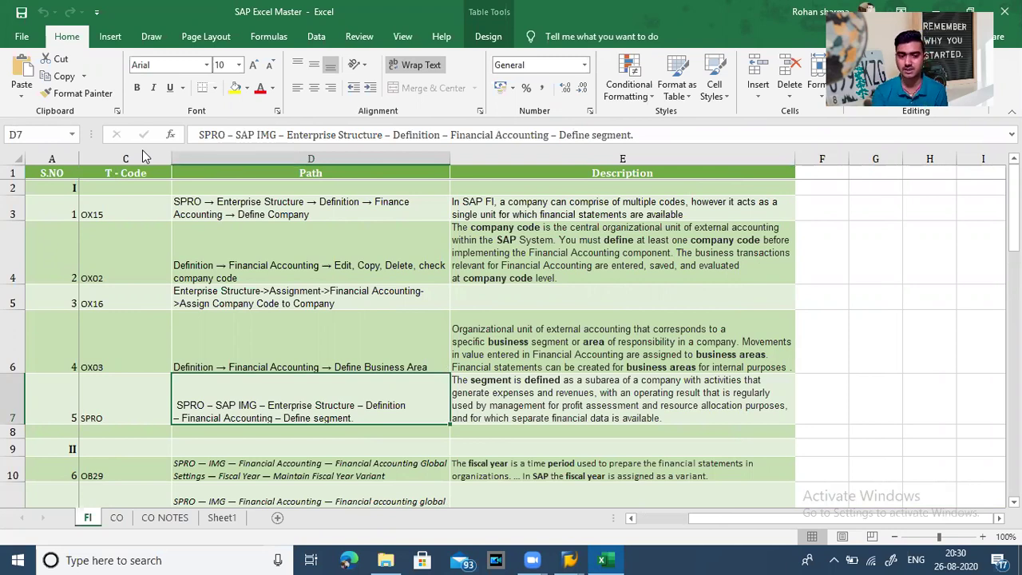
key(Left)
key(Left)
key(ctrl+shift+0)
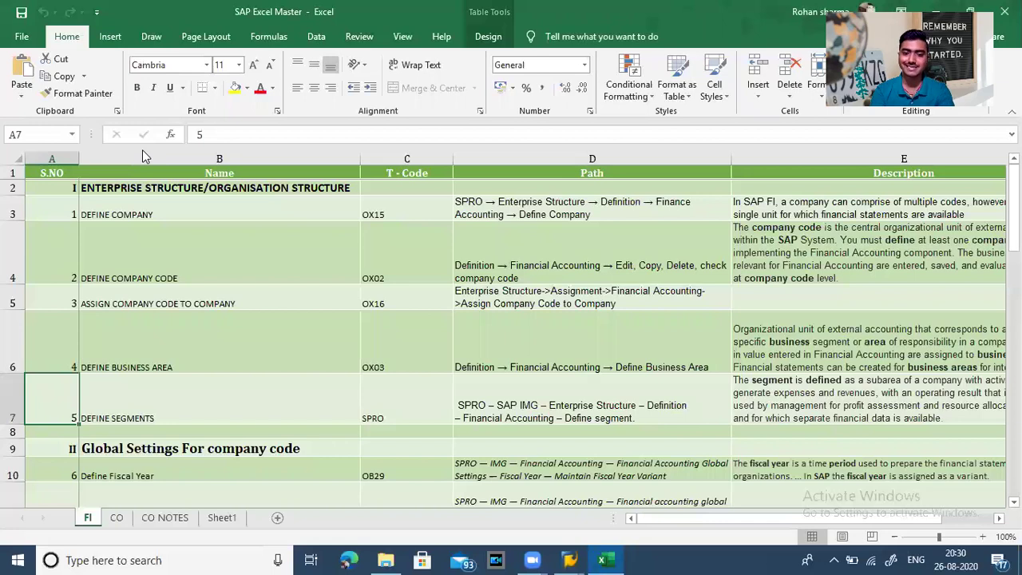
key(Right)
key(Right)
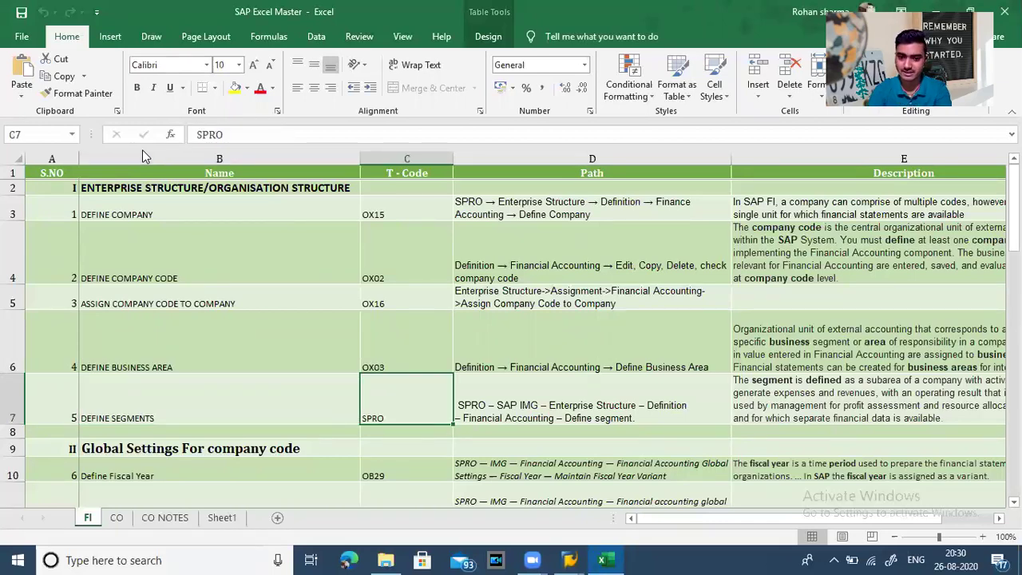
key(Right)
key(Right)
key(Left)
key(Left)
key(Left)
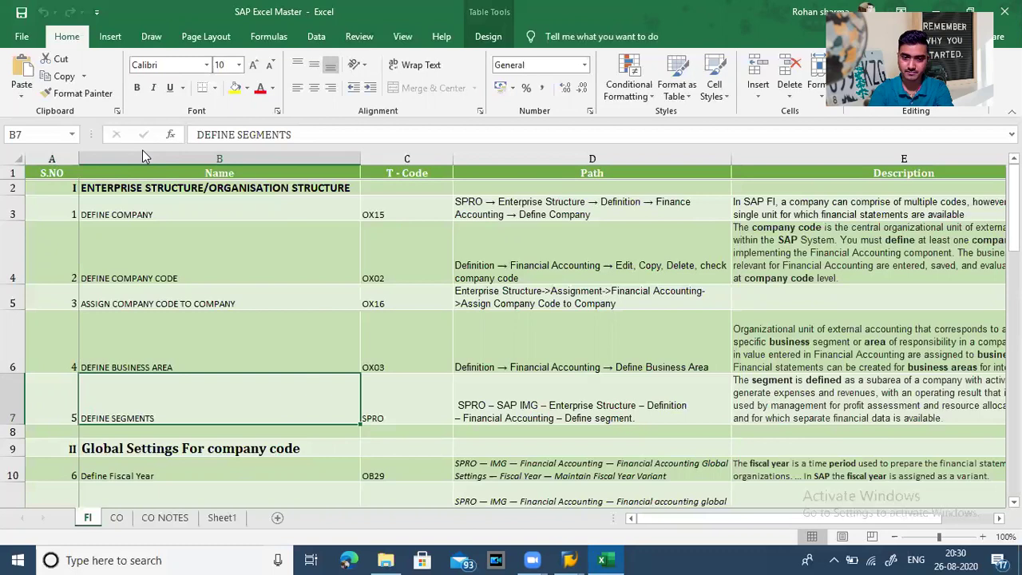
Step: Switch back to SAP and open the Customizing: Execute Project screen with /nspro
key(alt+Tab)
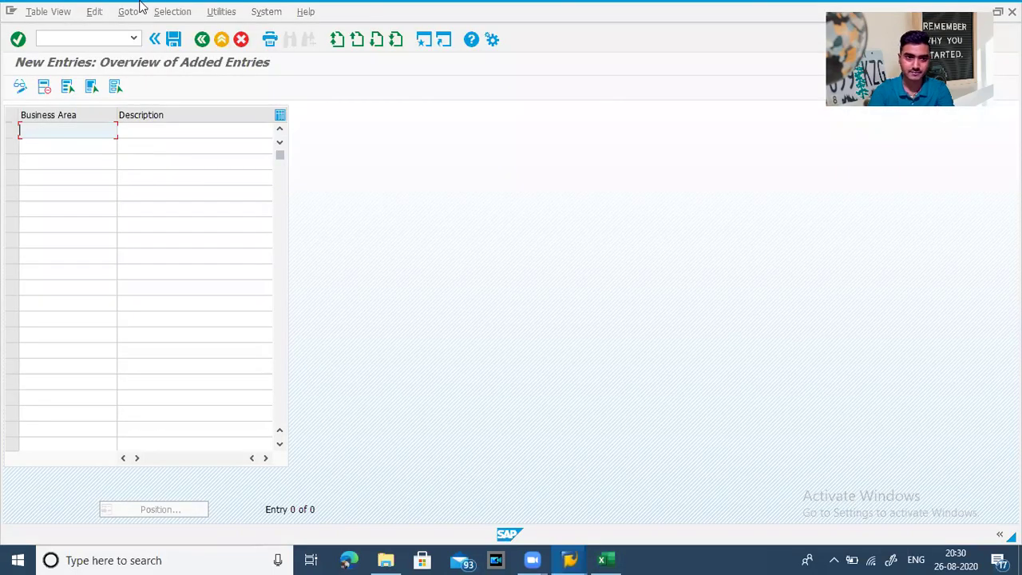
click(95, 36)
text(spro)
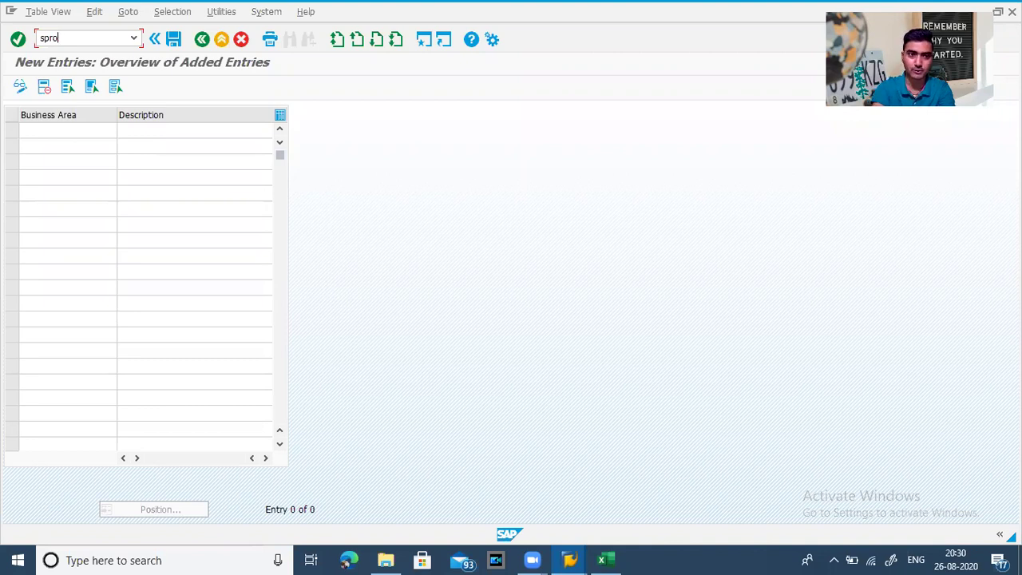
key(Return)
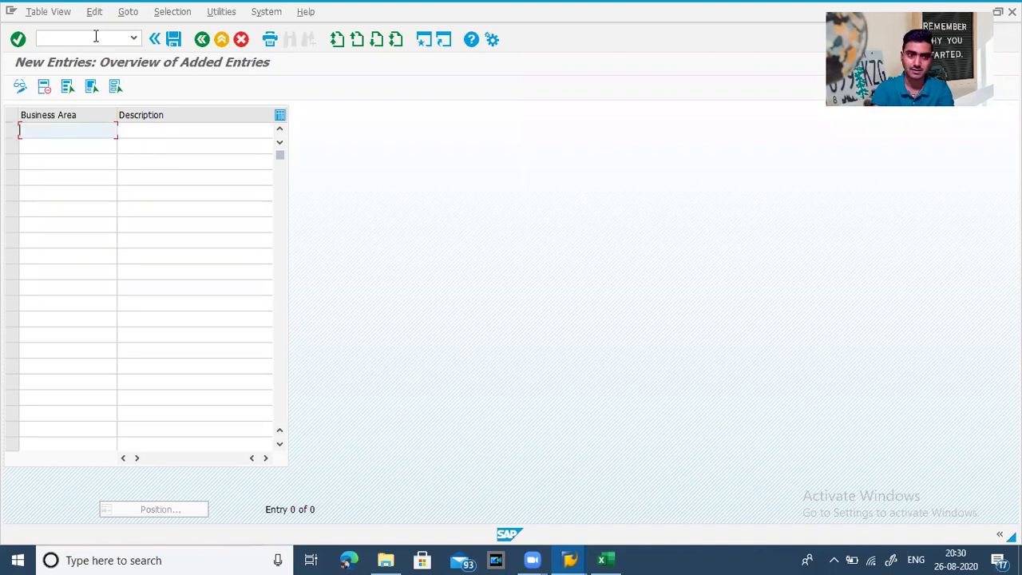
click(84, 38)
text(/nspro)
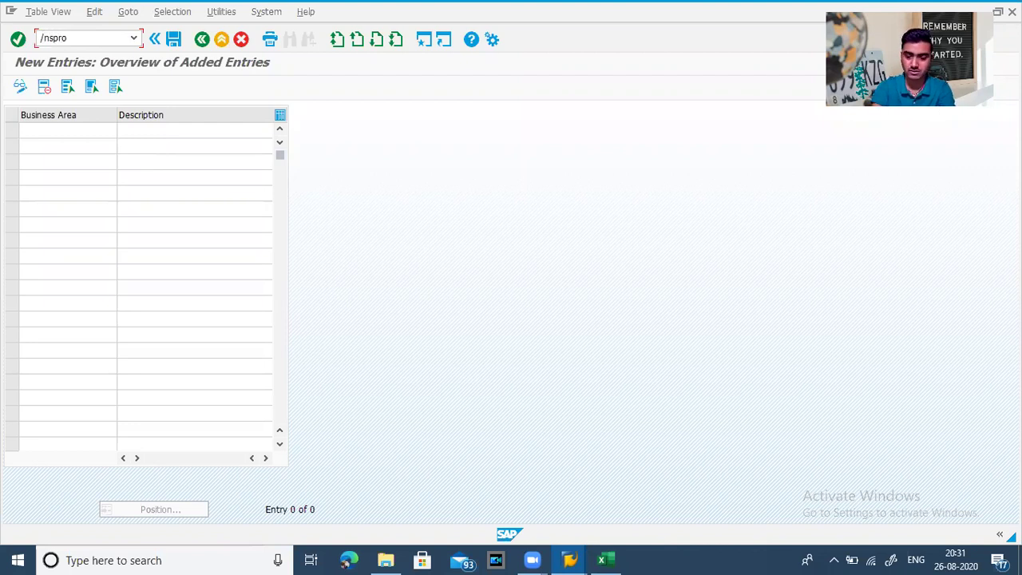
key(Return)
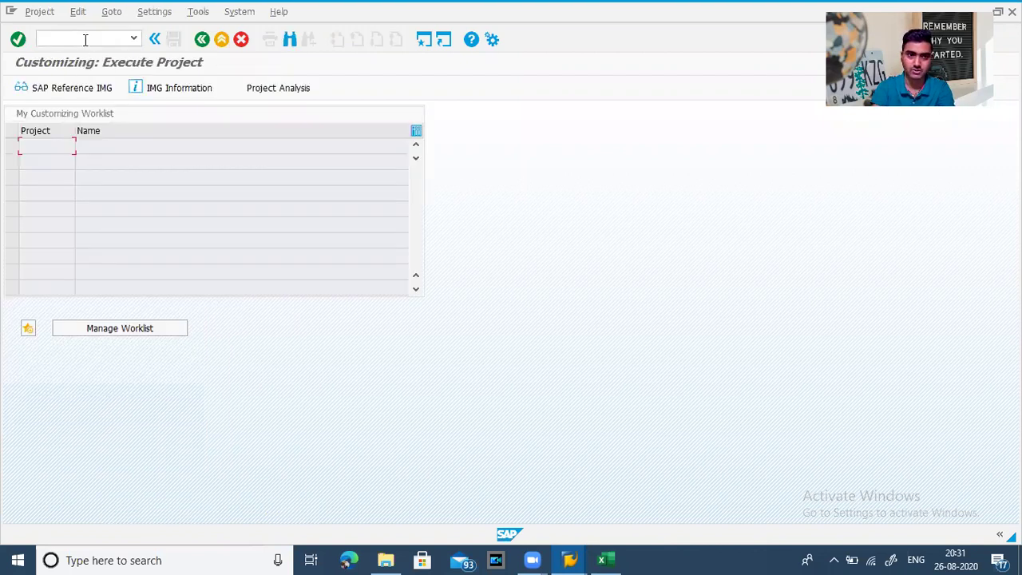
Step: Open the SAP Reference IMG and execute Define Segment under Enterprise Structure, Definition, Financial Accounting
click(86, 91)
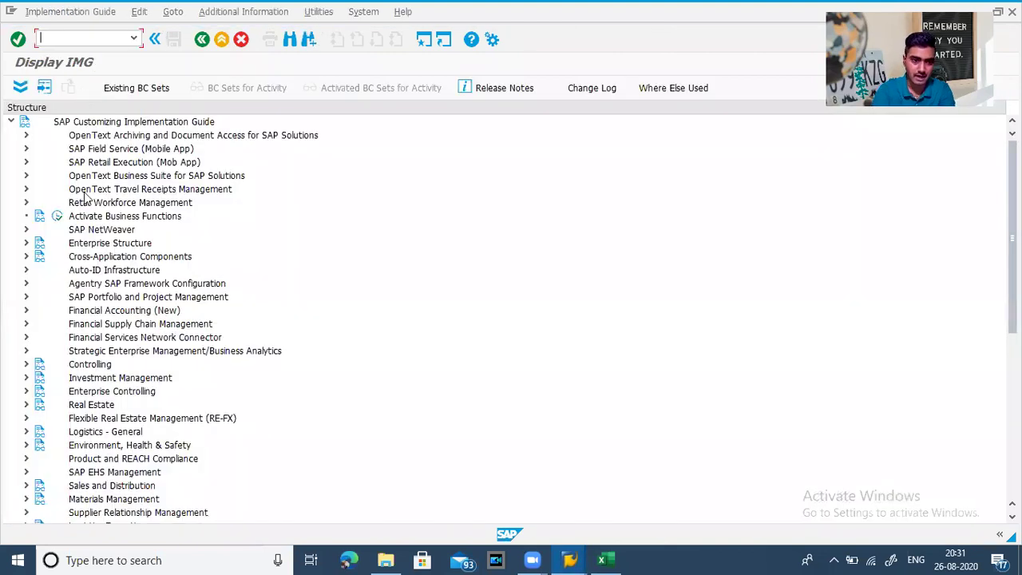
click(26, 243)
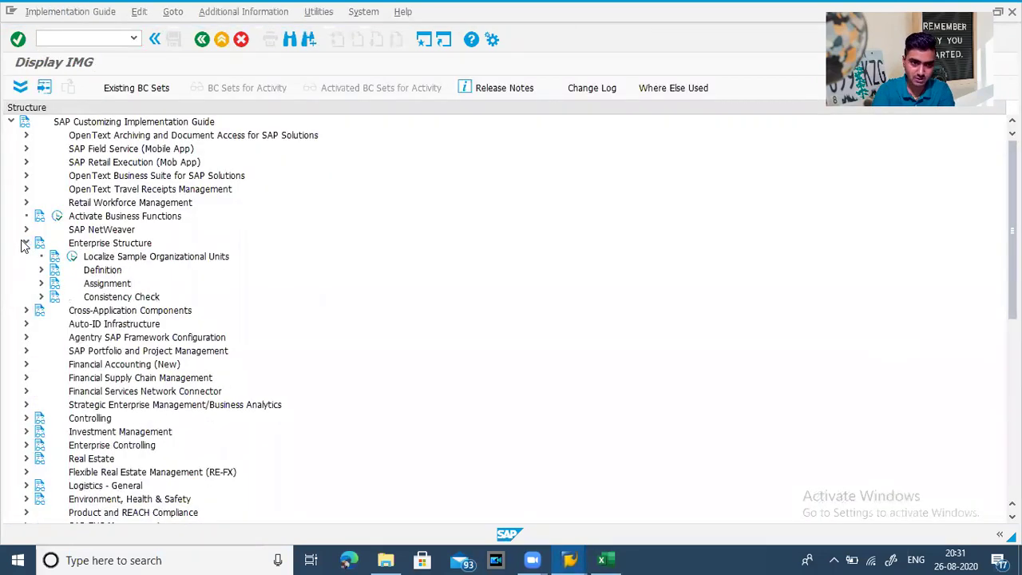
click(40, 270)
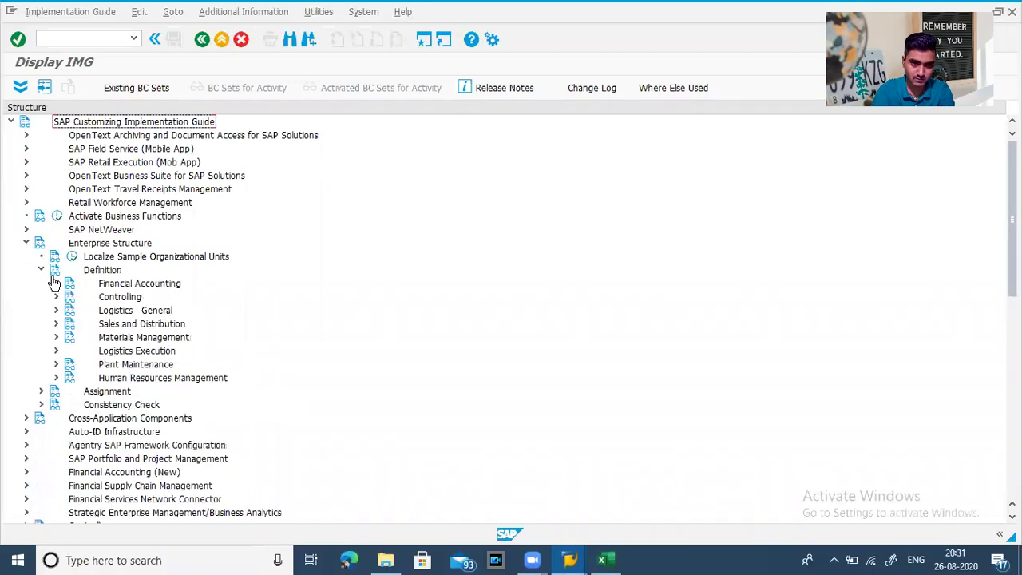
click(56, 284)
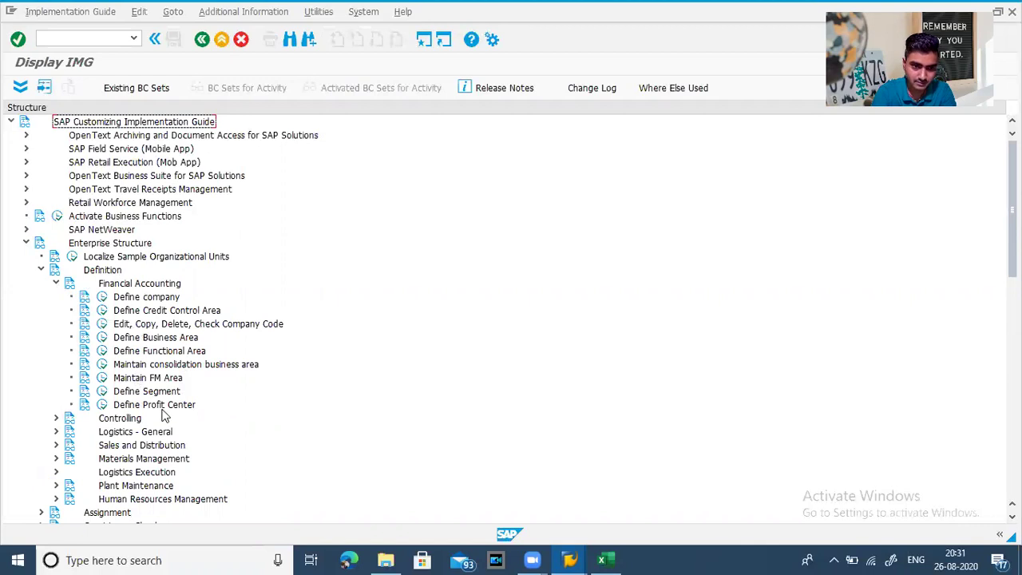
click(101, 391)
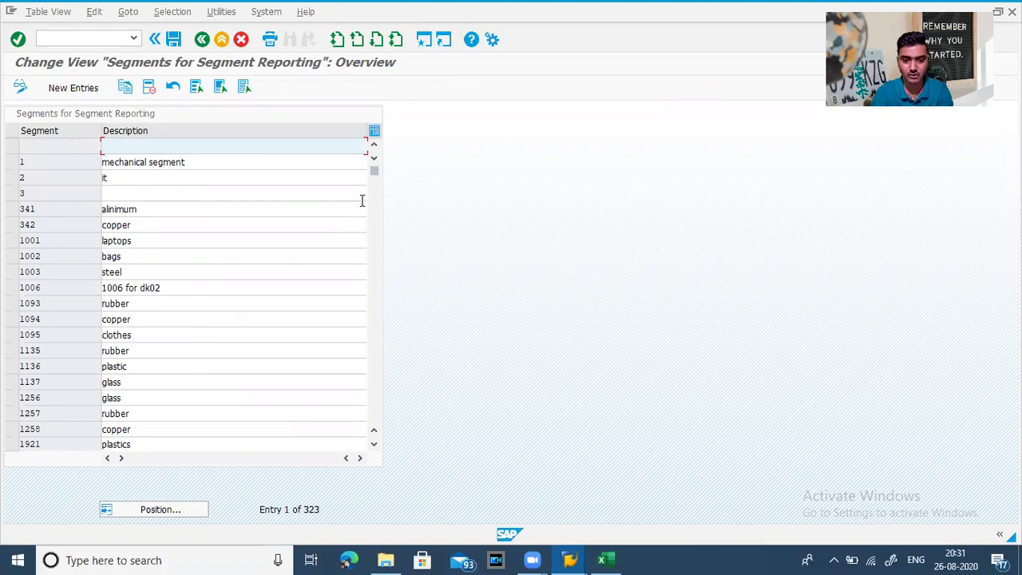
Step: Examine the existing segments in the Segments for Segment Reporting overview and its blank table for new entries
click(375, 445)
click(374, 445)
click(375, 445)
click(375, 445)
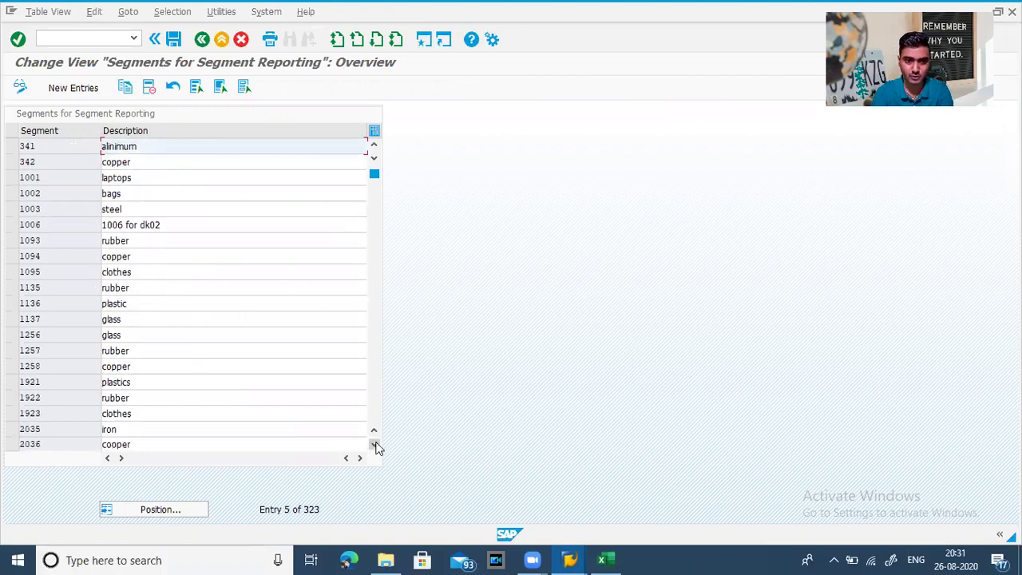
click(374, 445)
click(375, 445)
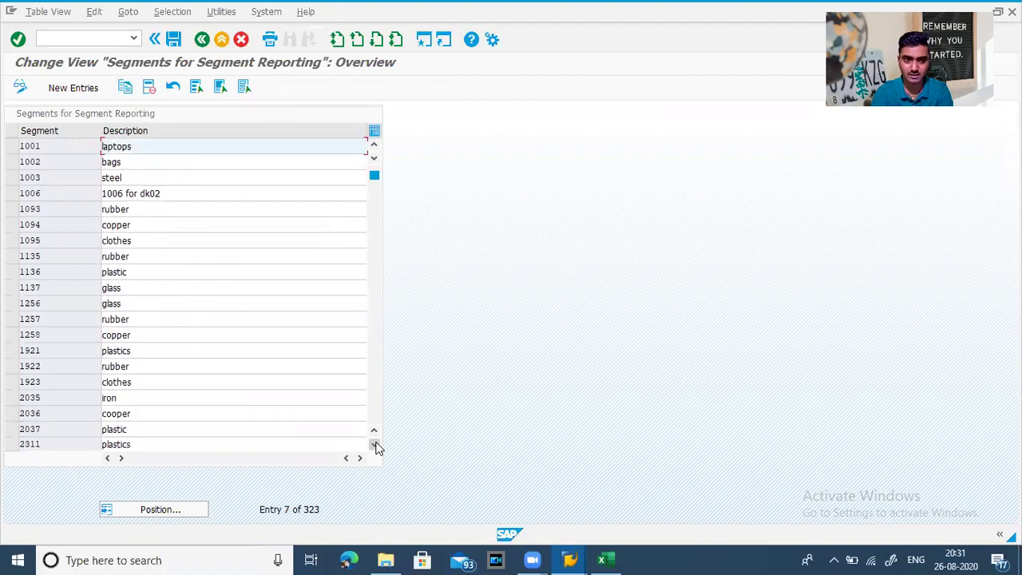
click(374, 445)
click(374, 445)
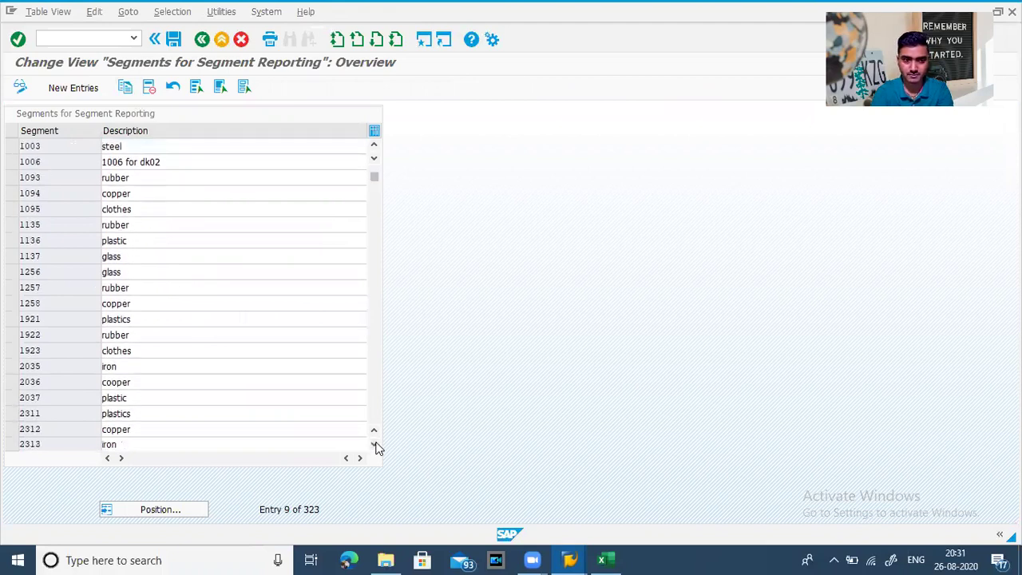
click(375, 445)
click(68, 89)
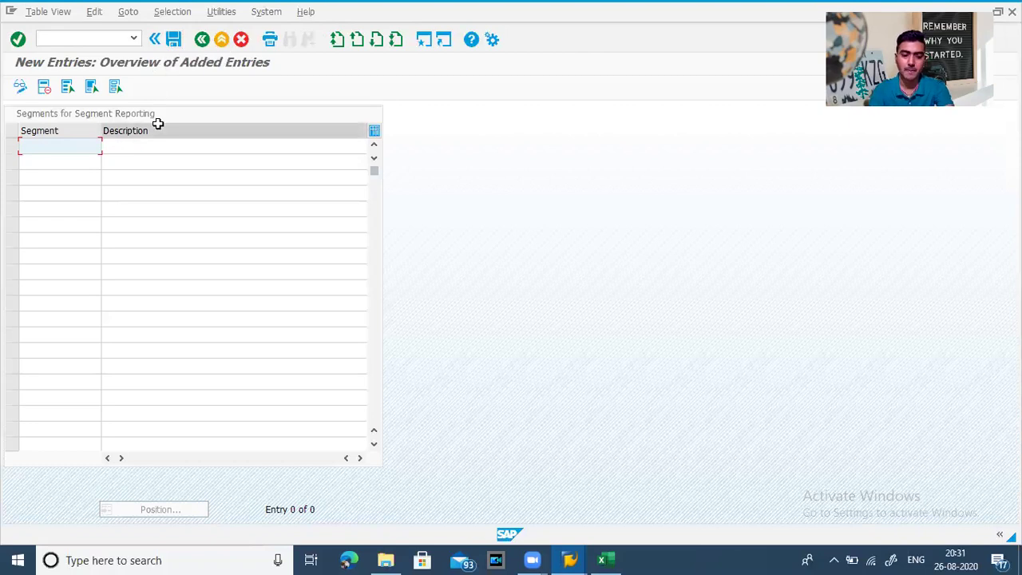
key(F3)
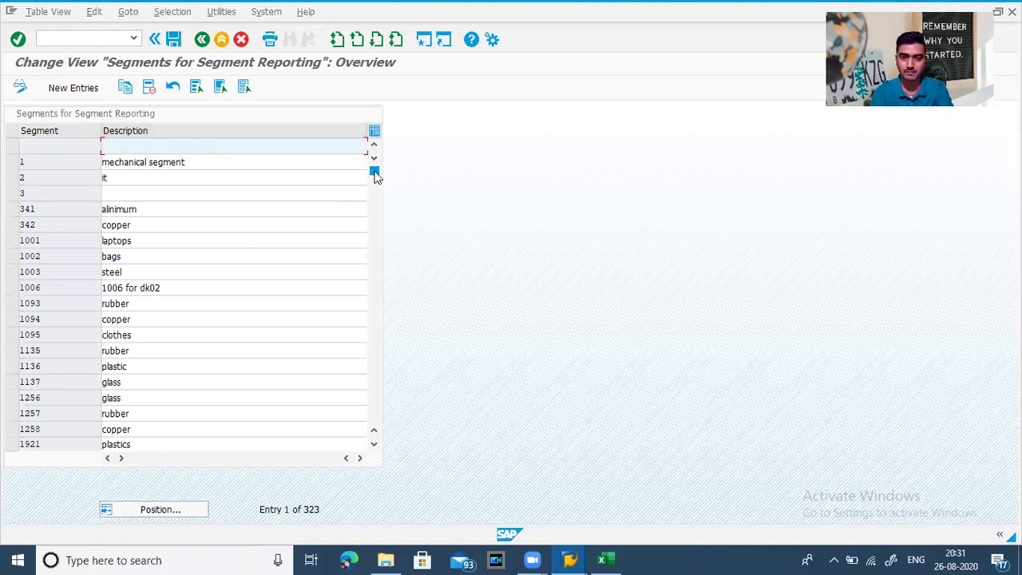
drag(374, 171, 379, 246)
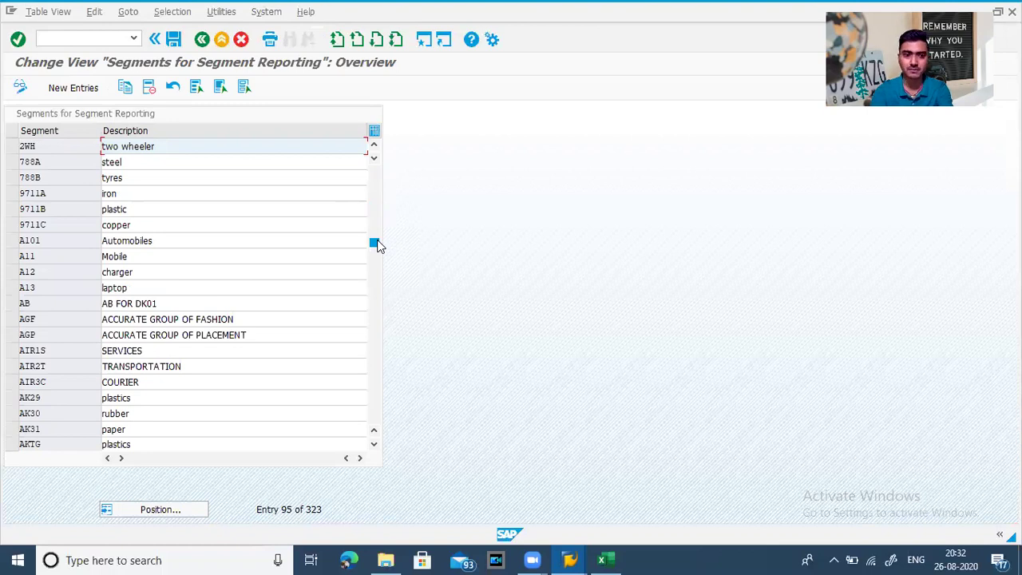
Step: Switch to the SAP Excel Master workbook and review the enterprise structure rows from Define Company through Define Segments
key(alt+Tab)
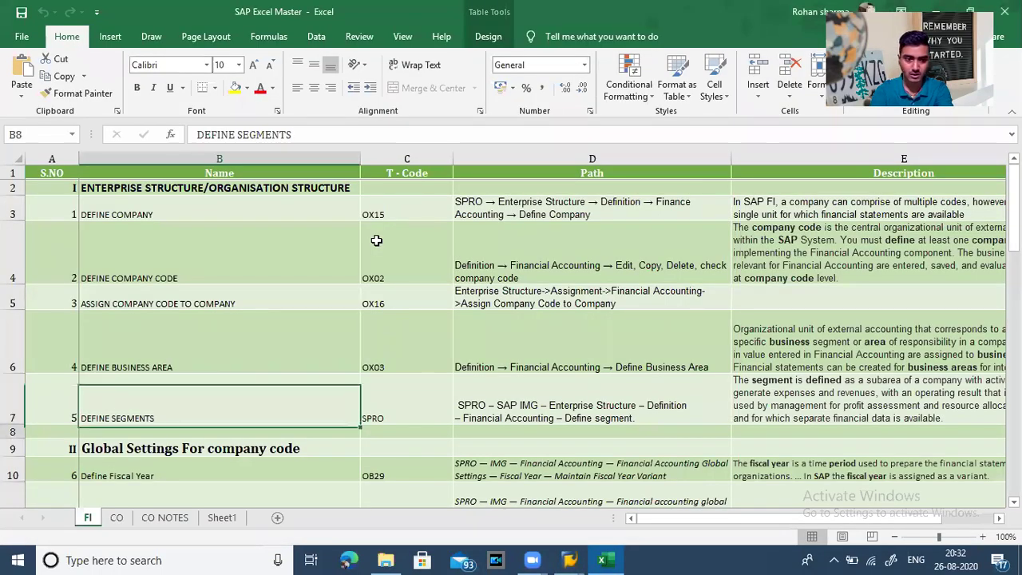
key(Up)
key(Up)
key(Up)
key(Up)
key(Up)
key(Up)
key(Down)
key(Down)
key(Down)
key(Down)
key(Down)
key(Down)
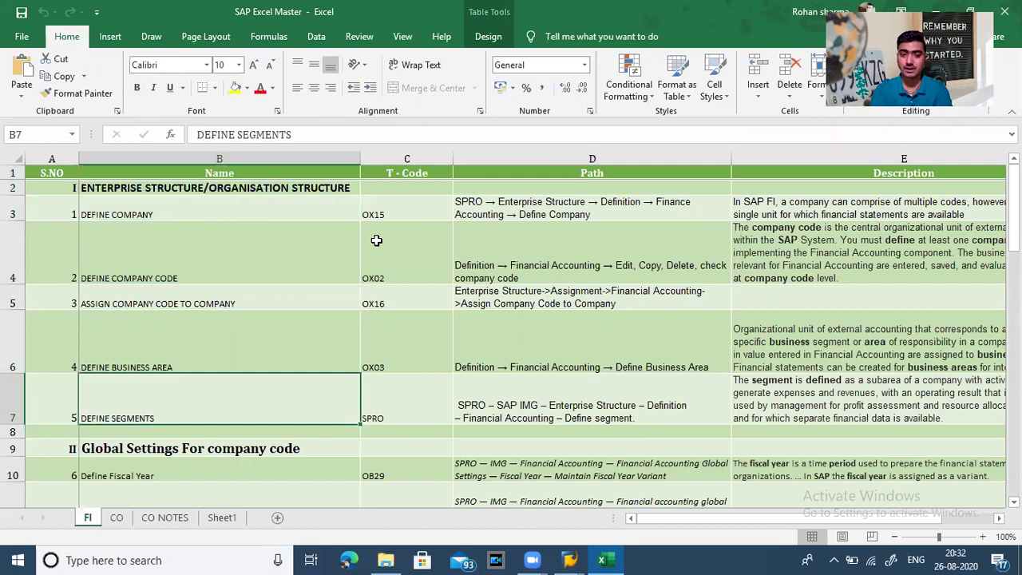
Step: Examine the Global Settings For company code rows on the FI sheet, down to Define Document Types
key(Down)
key(Down)
key(Down)
key(Down)
key(Down)
key(Down)
key(Down)
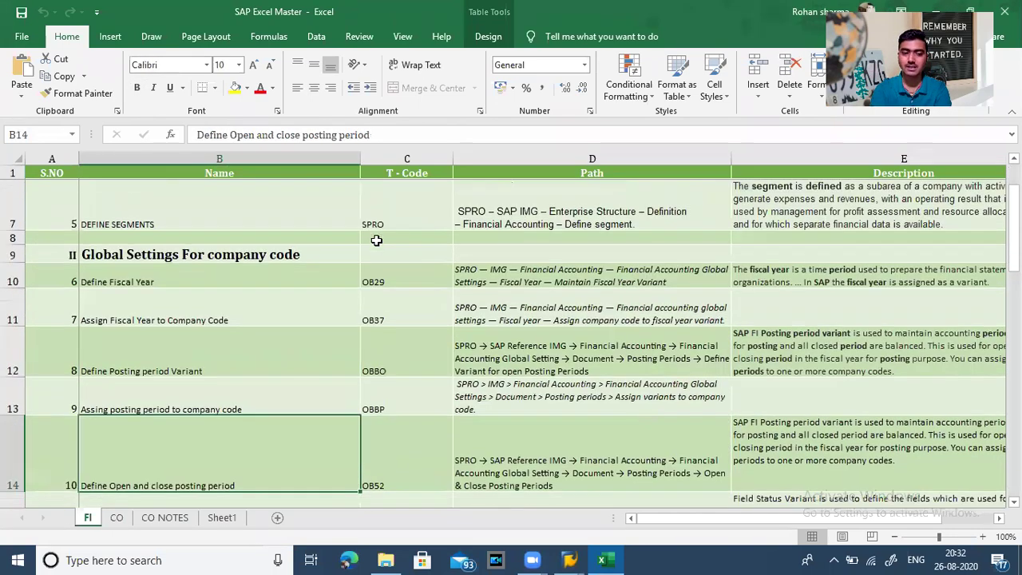
key(Down)
key(Down)
key(Down)
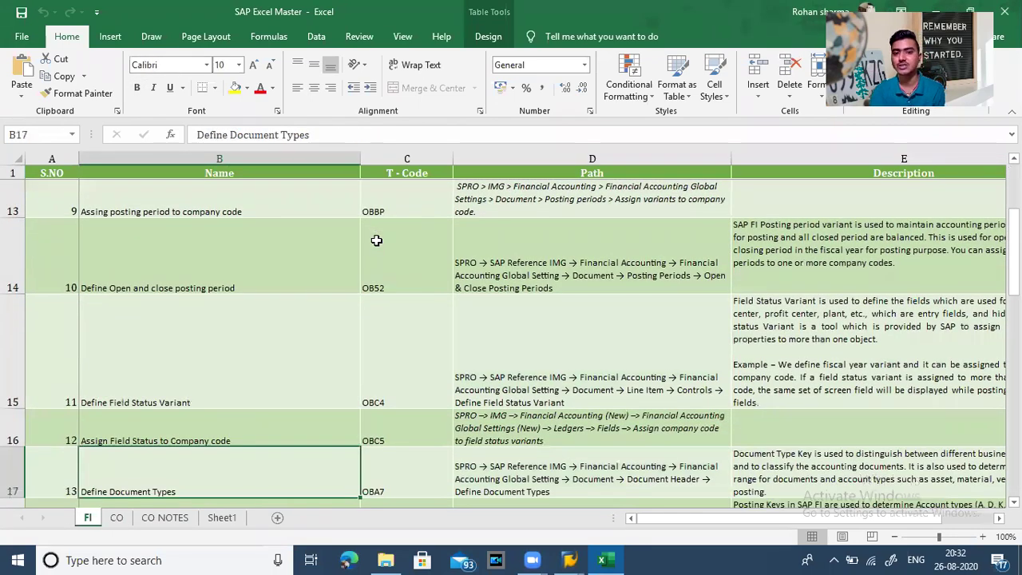